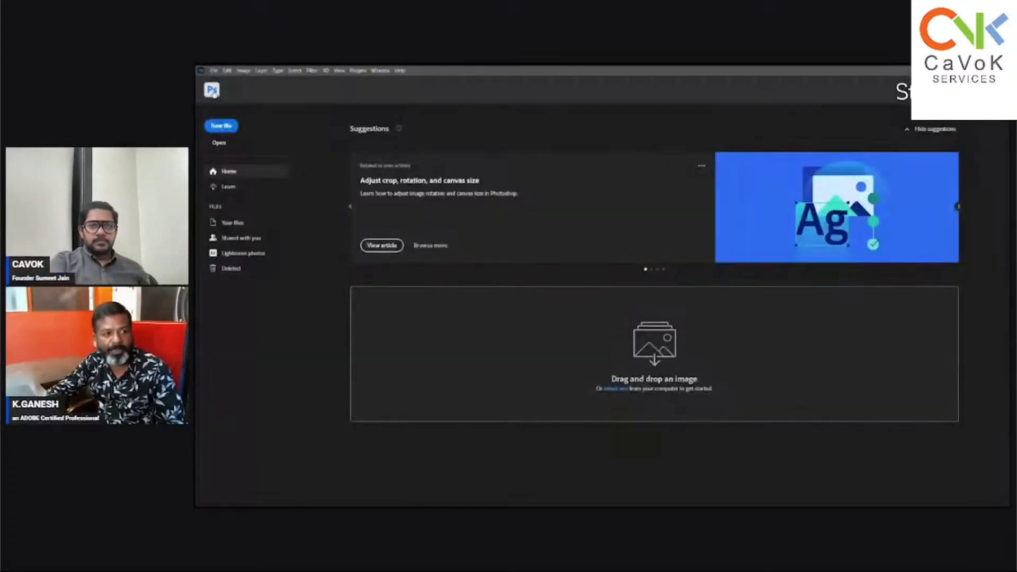
- View the program's version and credits information, and close it again
{"action": "left_click", "coordinate": [214, 94]}
{"action": "left_click", "coordinate": [207, 85]}
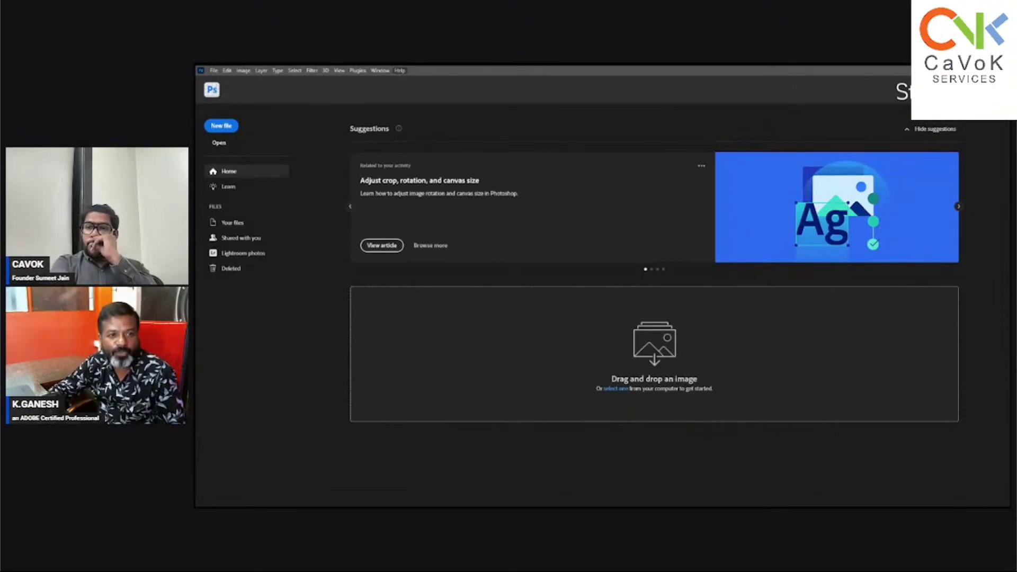
{"action": "left_click", "coordinate": [443, 104]}
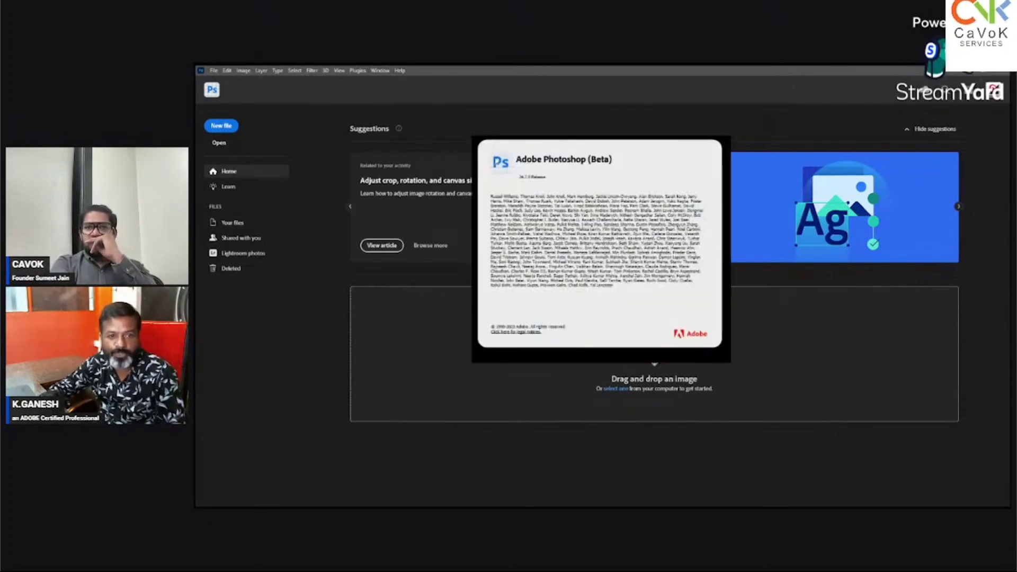
{"action": "left_click", "coordinate": [430, 440]}
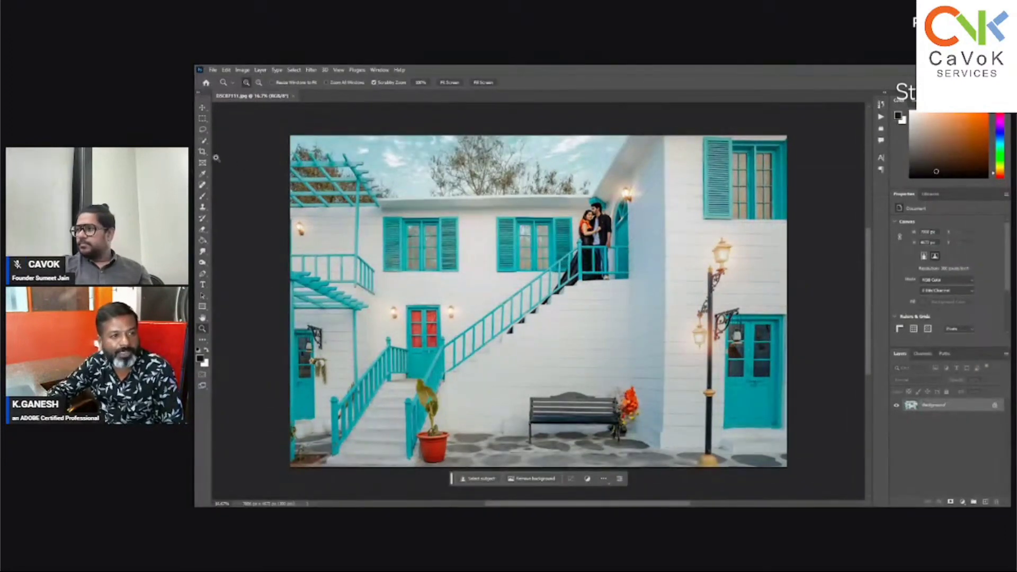
- Activate the Remove Tool and enlarge its brush to about the width of the potted plant's leaves
{"action": "key", "text": "j"}
{"action": "right_click", "coordinate": [203, 186]}
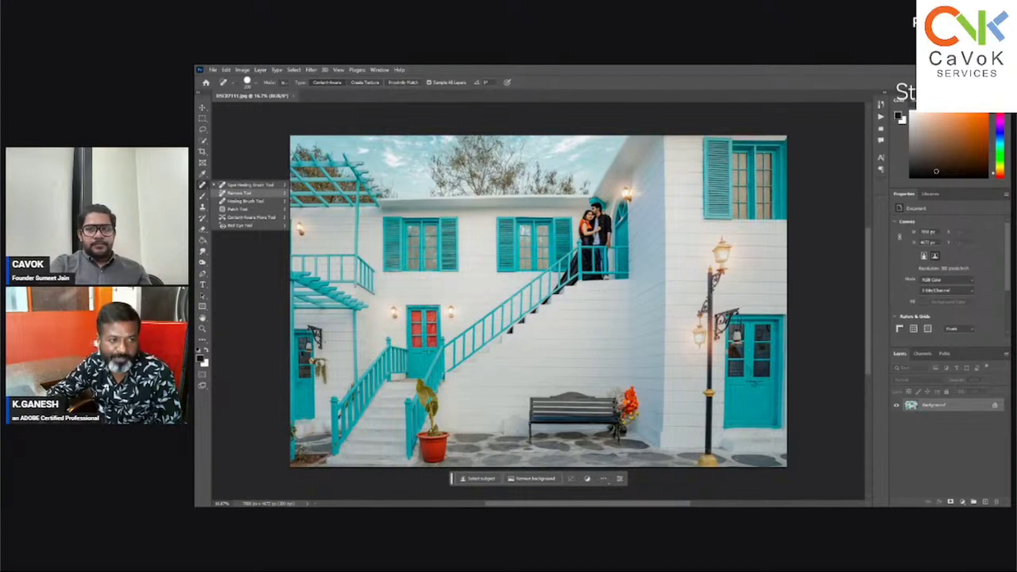
{"action": "left_click", "coordinate": [256, 193]}
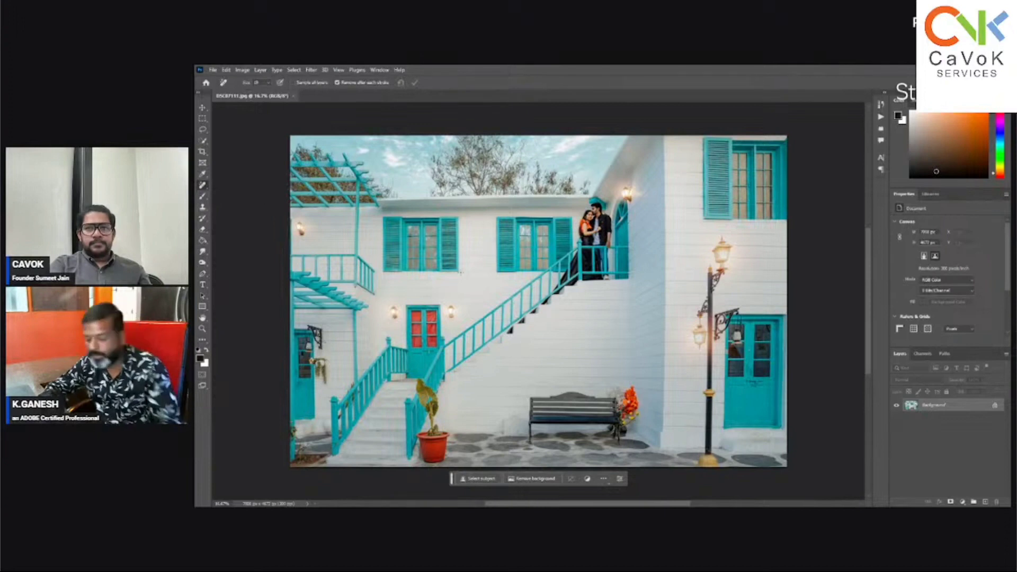
{"action": "key", "text": "bracketright"}
{"action": "key", "text": "bracketright"}
{"action": "key", "text": "bracketright"}
{"action": "key", "text": "bracketright"}
{"action": "key", "text": "bracketright"}
{"action": "key", "text": "bracketright"}
{"action": "key", "text": "bracketright"}
{"action": "key", "text": "bracketright"}
{"action": "key", "text": "bracketright"}
{"action": "key", "text": "bracketright"}
{"action": "key", "text": "bracketright"}
{"action": "key", "text": "bracketright"}
{"action": "key", "text": "bracketright"}
{"action": "key", "text": "bracketright"}
{"action": "key", "text": "bracketright"}
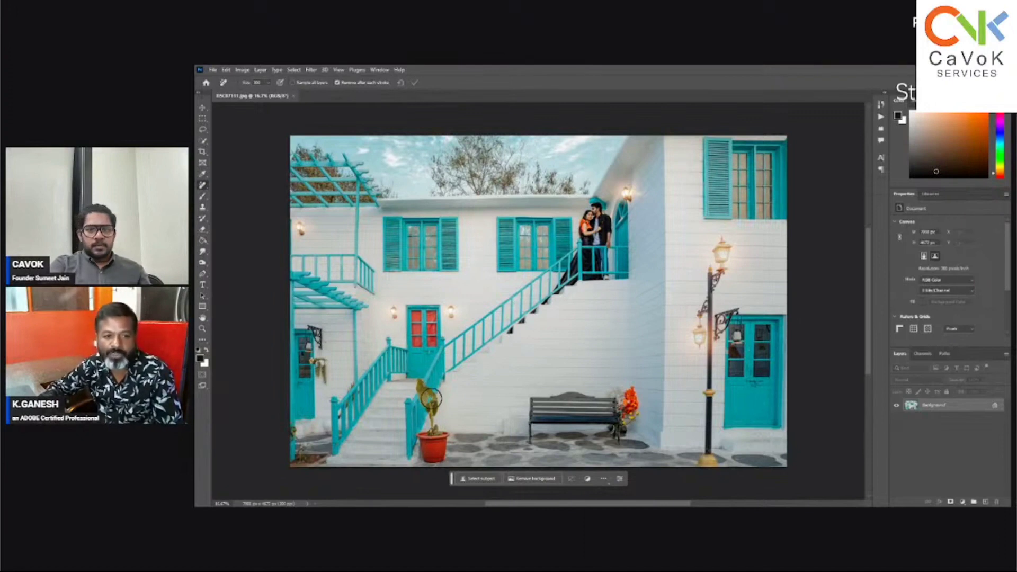
- Try to erase the potted plant beside the stairs with the Spot Healing Brush, inspect the patched railing, and undo it
{"action": "right_click", "coordinate": [202, 185]}
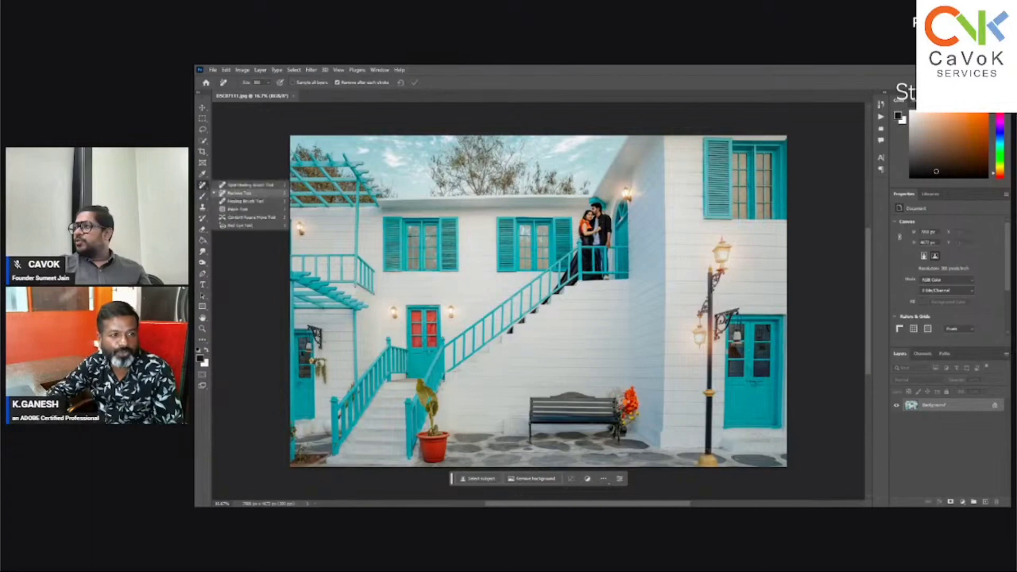
{"action": "left_click", "coordinate": [247, 184]}
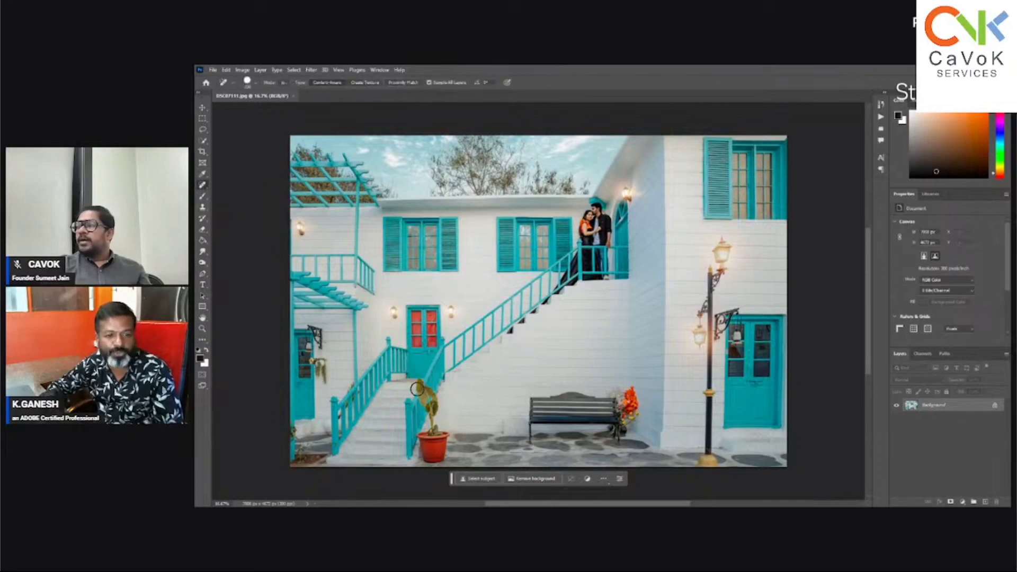
{"action": "mouse_move", "coordinate": [430, 398]}
{"action": "left_mouse_down"}
{"action": "mouse_move", "coordinate": [418, 382]}
{"action": "mouse_move", "coordinate": [437, 413]}
{"action": "mouse_move", "coordinate": [417, 448]}
{"action": "mouse_move", "coordinate": [430, 460]}
{"action": "mouse_move", "coordinate": [452, 435]}
{"action": "mouse_move", "coordinate": [424, 434]}
{"action": "left_mouse_up"}
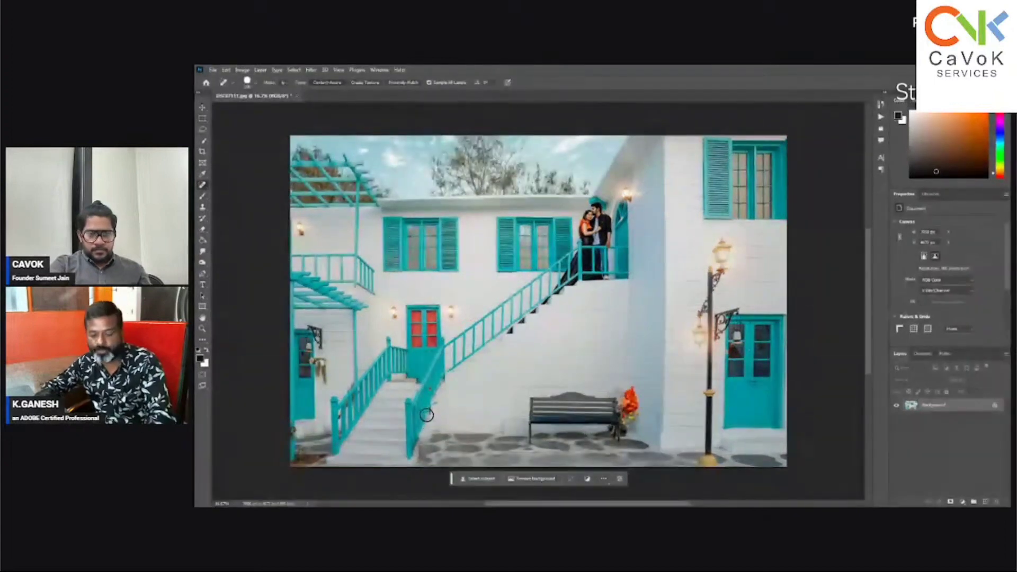
{"action": "key", "text": "z"}
{"action": "left_click_drag", "start_coordinate": [427, 425], "coordinate": [447, 415]}
{"action": "left_click_drag", "start_coordinate": [448, 378], "coordinate": [493, 405]}
{"action": "key", "text": "ctrl+0"}
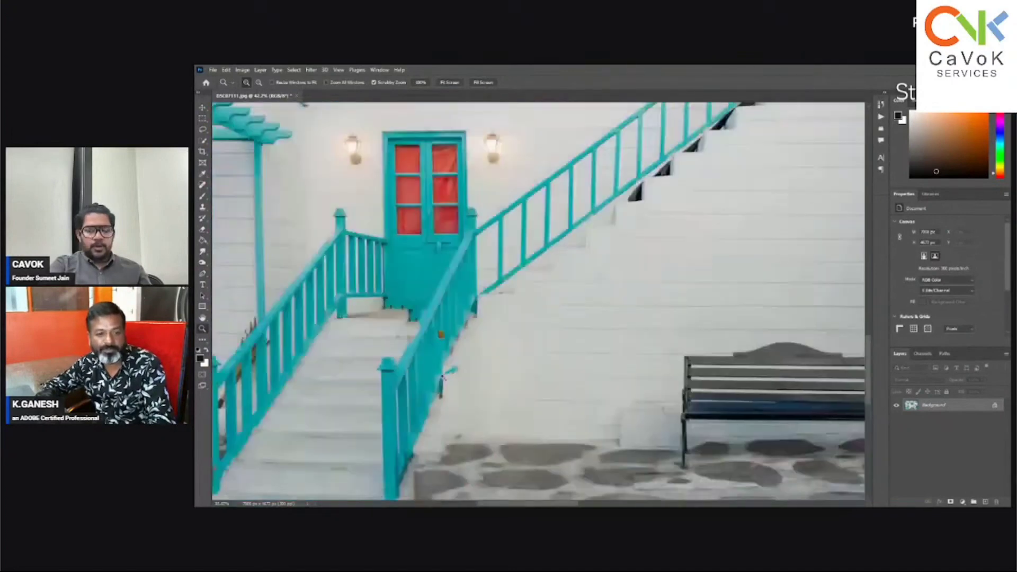
- Erase the red potted plant beside the stair railing with the Remove Tool and inspect the repaired area up close
{"action": "key", "text": "j"}
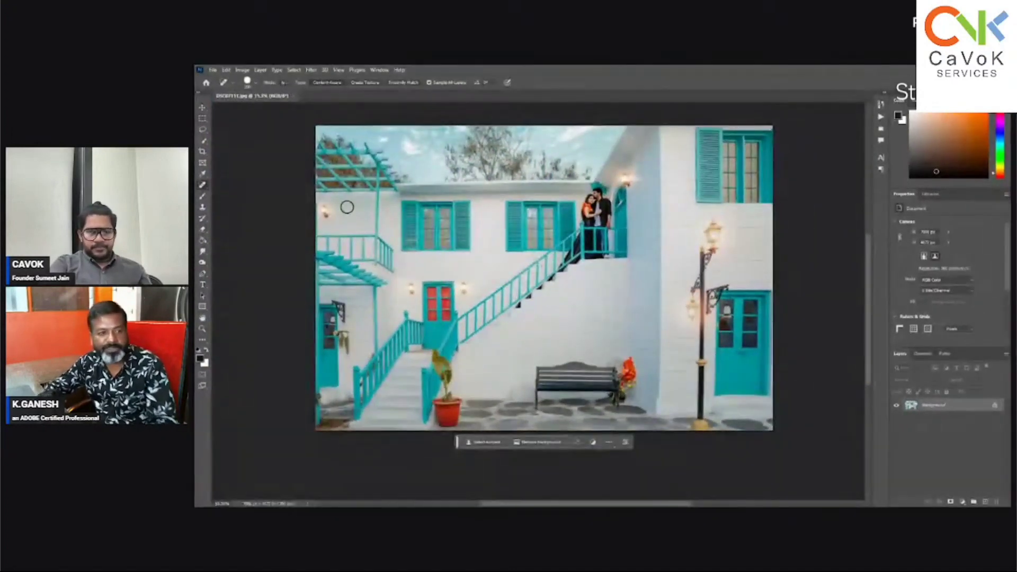
{"action": "left_click", "coordinate": [203, 185]}
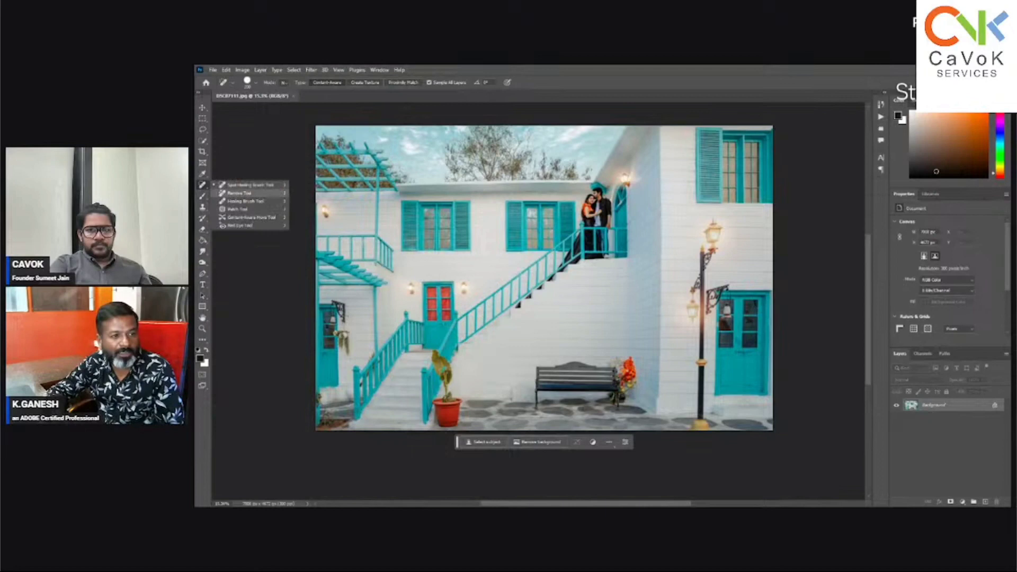
{"action": "left_click", "coordinate": [239, 193]}
{"action": "mouse_move", "coordinate": [435, 355]}
{"action": "left_mouse_down"}
{"action": "mouse_move", "coordinate": [448, 381]}
{"action": "mouse_move", "coordinate": [442, 418]}
{"action": "mouse_move", "coordinate": [457, 421]}
{"action": "mouse_move", "coordinate": [460, 404]}
{"action": "mouse_move", "coordinate": [451, 402]}
{"action": "left_mouse_up"}
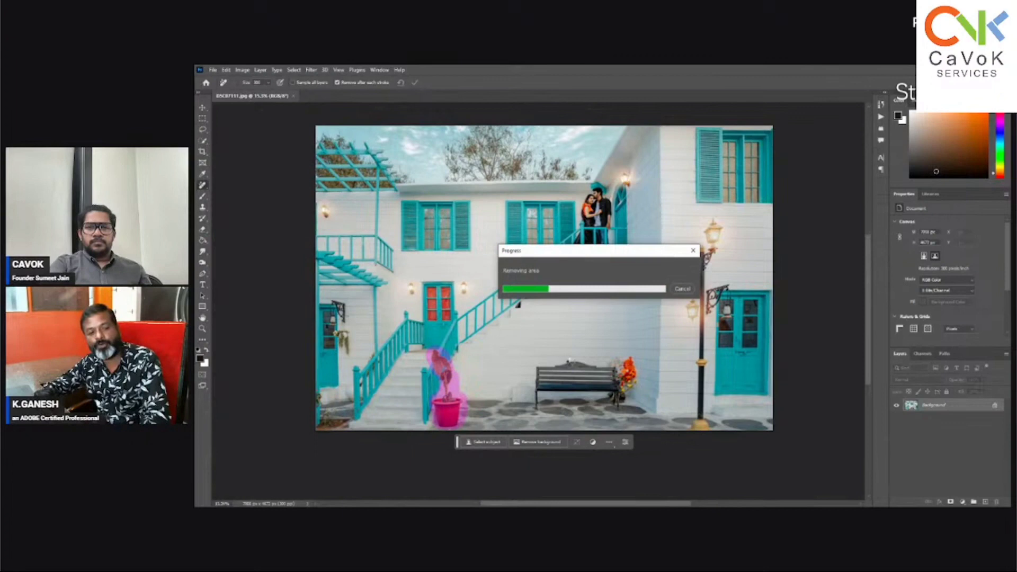
{"action": "key", "text": "z"}
{"action": "left_click_drag", "start_coordinate": [429, 407], "coordinate": [452, 385]}
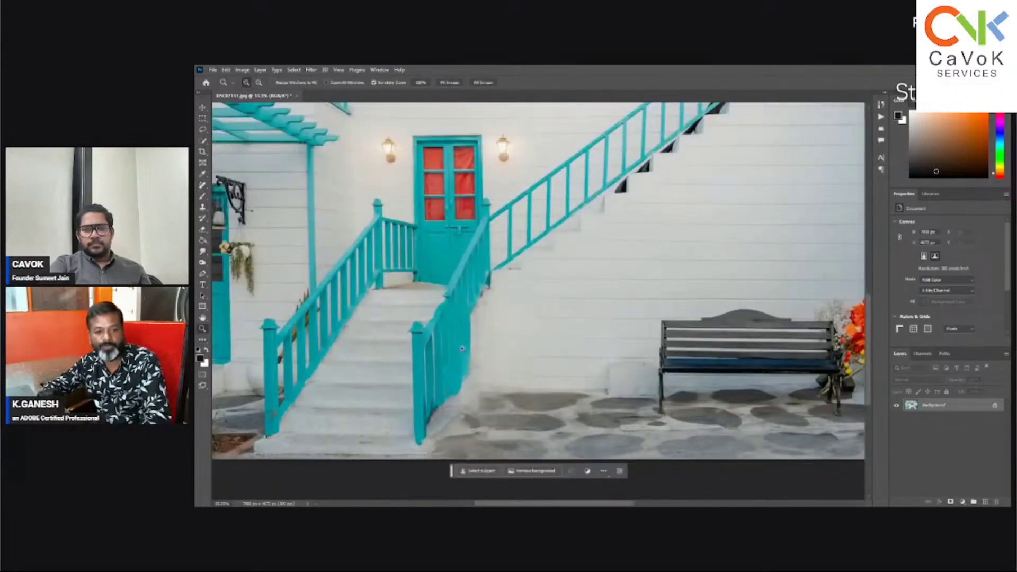
- Remove the wall lamp above the upper balcony railing at the building's left end
{"action": "key", "text": "j"}
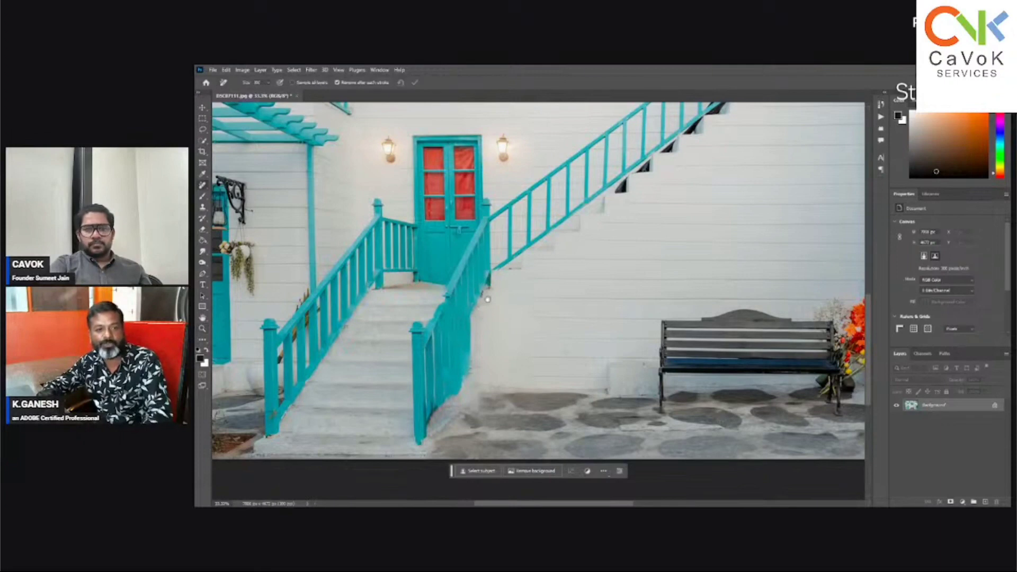
{"action": "left_click_drag", "start_coordinate": [454, 272], "coordinate": [566, 319]}
{"action": "left_click_drag", "start_coordinate": [513, 171], "coordinate": [529, 366]}
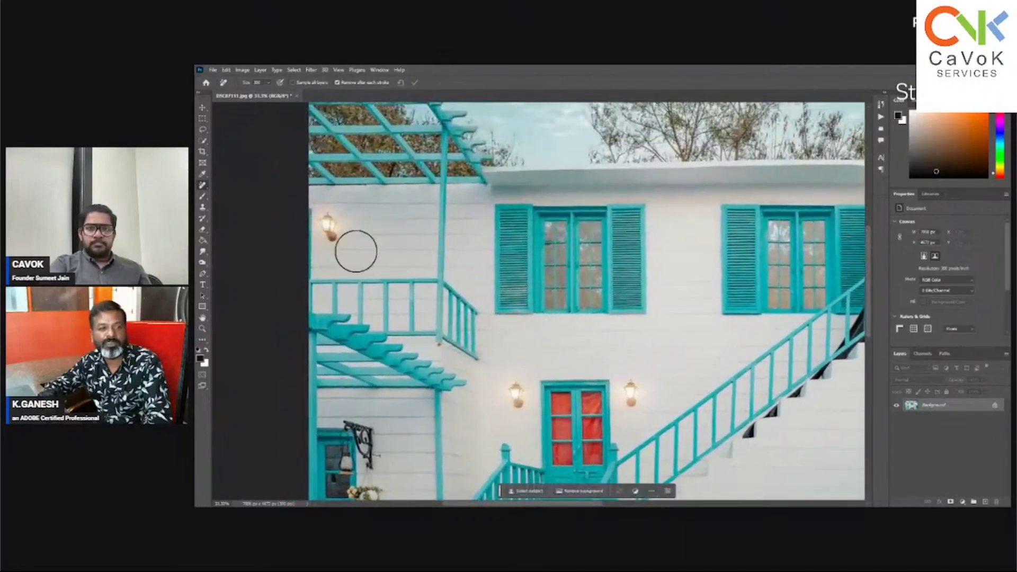
{"action": "left_click_drag", "start_coordinate": [329, 221], "coordinate": [331, 236]}
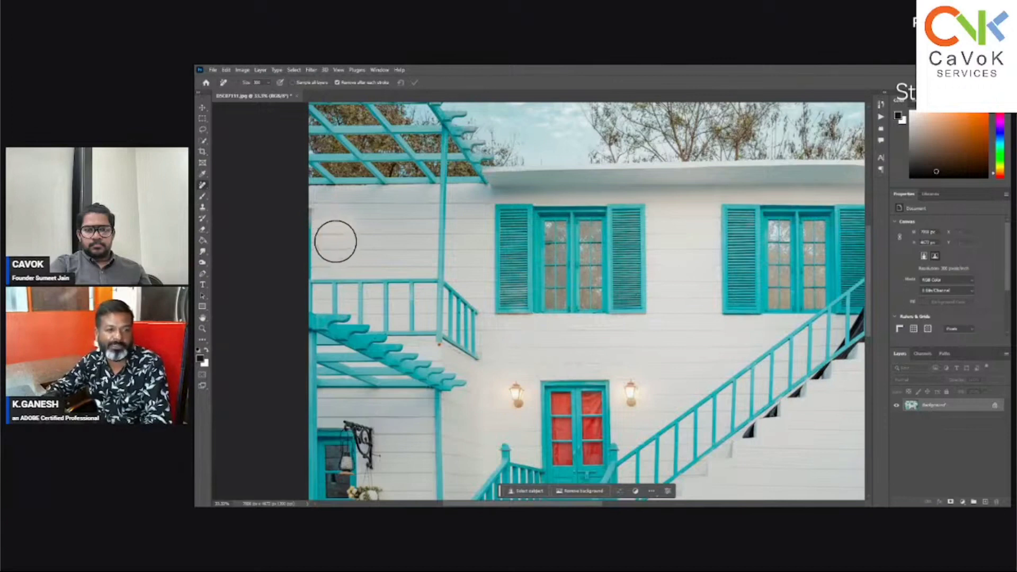
- Reduce the Remove Tool brush and erase the two wall lamps on either side of the red-paned door
{"action": "left_click_drag", "start_coordinate": [638, 388], "coordinate": [635, 401]}
{"action": "key", "text": "ctrl+z"}
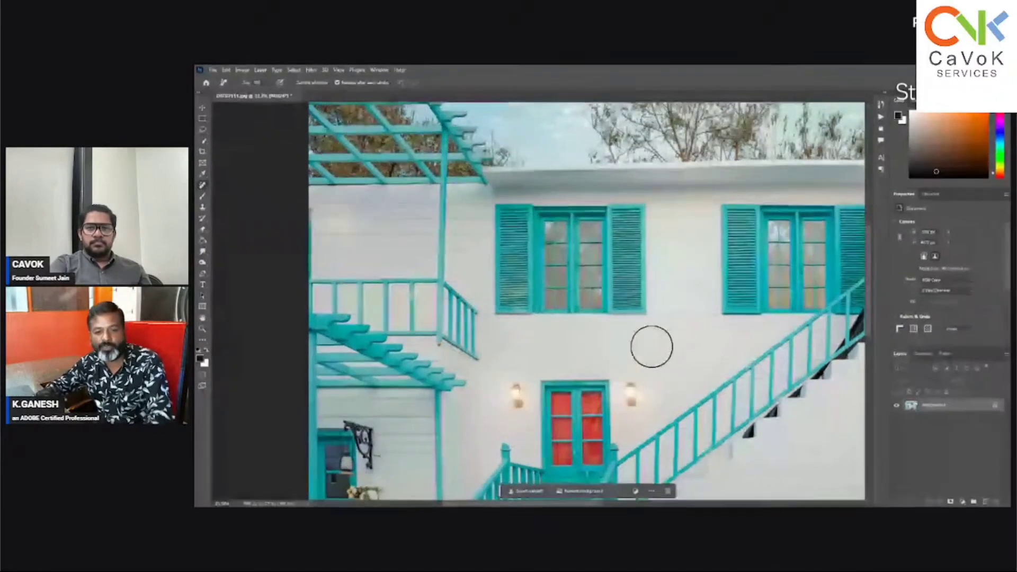
{"action": "key", "text": "bracketleft"}
{"action": "key", "text": "bracketleft"}
{"action": "key", "text": "bracketleft"}
{"action": "key", "text": "bracketleft"}
{"action": "key", "text": "bracketleft"}
{"action": "left_click_drag", "start_coordinate": [630, 386], "coordinate": [633, 403]}
{"action": "left_click_drag", "start_coordinate": [522, 385], "coordinate": [518, 394]}
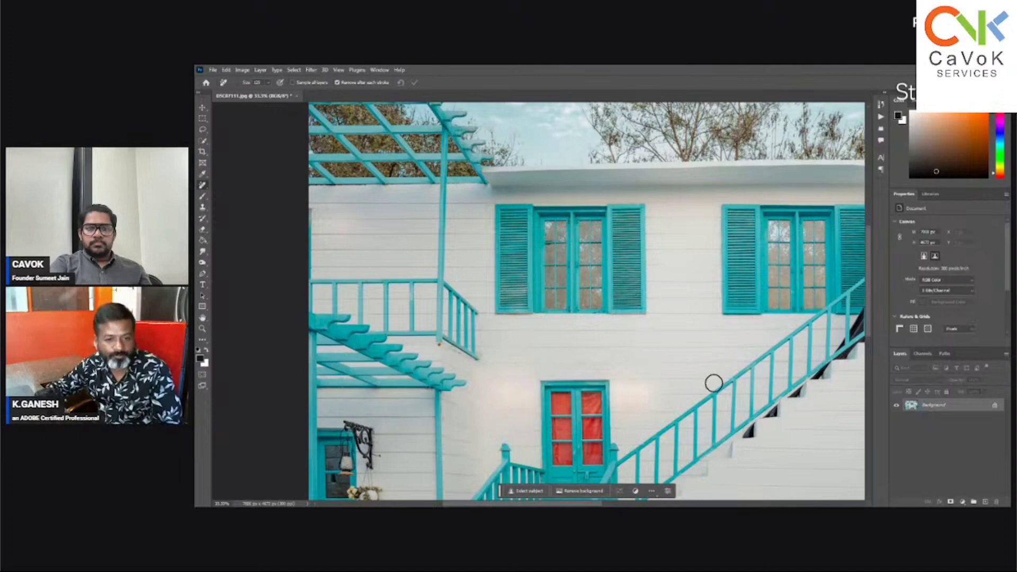
- Remove the latch, the handle and the small mark from the teal door behind the lamp post with a smaller brush
{"action": "scroll", "coordinate": [706, 417], "scroll_direction": "down", "scroll_amount": 5}
{"action": "scroll", "coordinate": [706, 416], "scroll_direction": "right", "scroll_amount": 4}
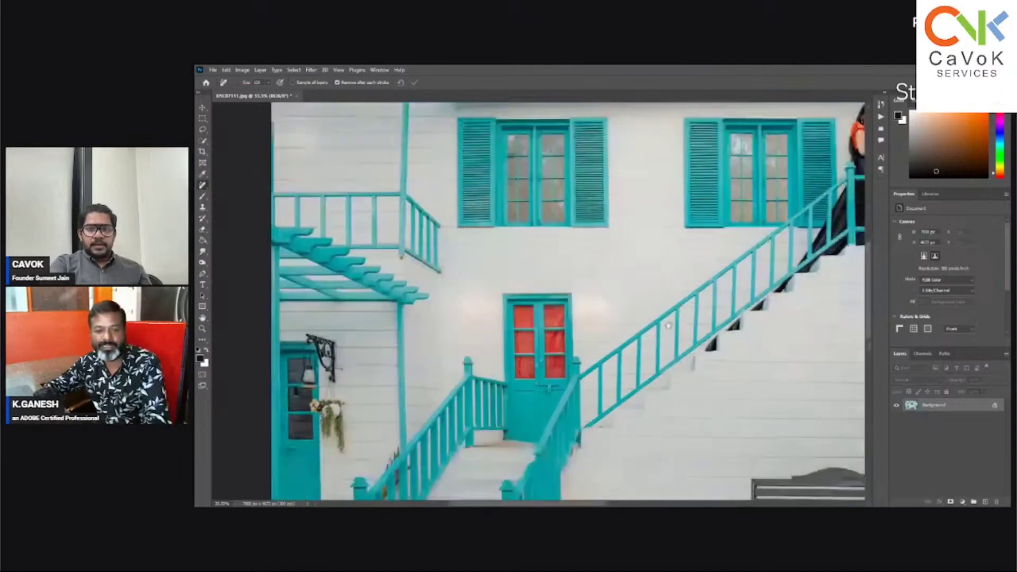
{"action": "scroll", "coordinate": [623, 327], "scroll_direction": "right", "scroll_amount": 4}
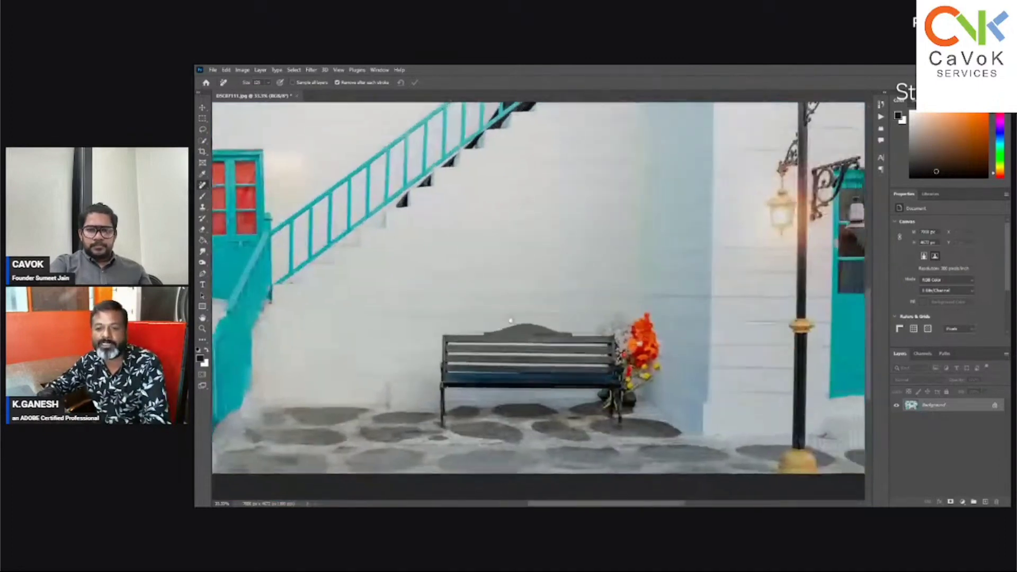
{"action": "left_click_drag", "start_coordinate": [774, 315], "coordinate": [779, 324]}
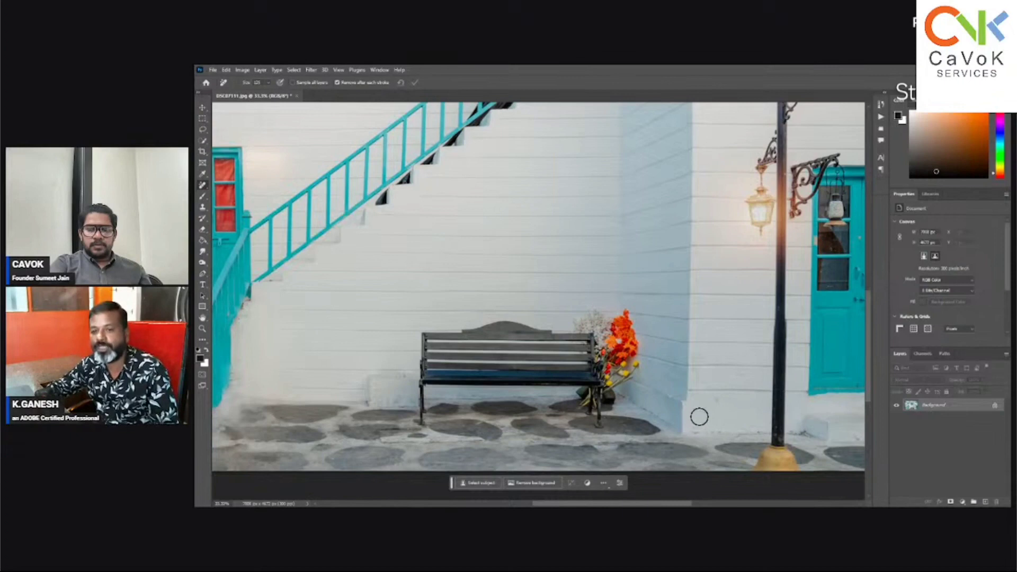
{"action": "left_click_drag", "start_coordinate": [798, 317], "coordinate": [648, 344]}
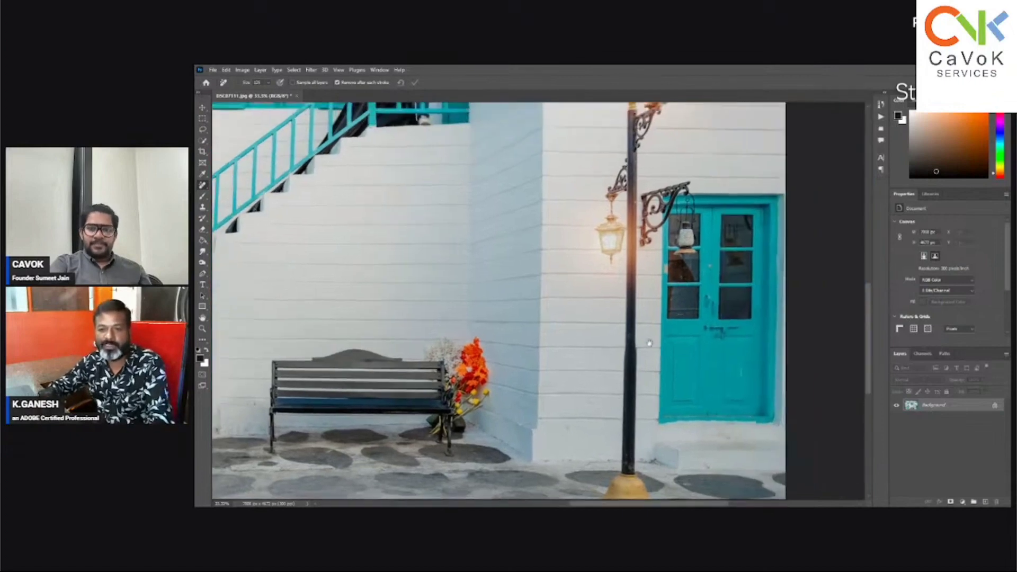
{"action": "key", "text": "bracketleft"}
{"action": "key", "text": "bracketleft"}
{"action": "key", "text": "bracketleft"}
{"action": "key", "text": "bracketleft"}
{"action": "key", "text": "bracketleft"}
{"action": "mouse_move", "coordinate": [706, 328]}
{"action": "left_mouse_down"}
{"action": "mouse_move", "coordinate": [734, 326]}
{"action": "mouse_move", "coordinate": [716, 334]}
{"action": "mouse_move", "coordinate": [727, 336]}
{"action": "left_mouse_up"}
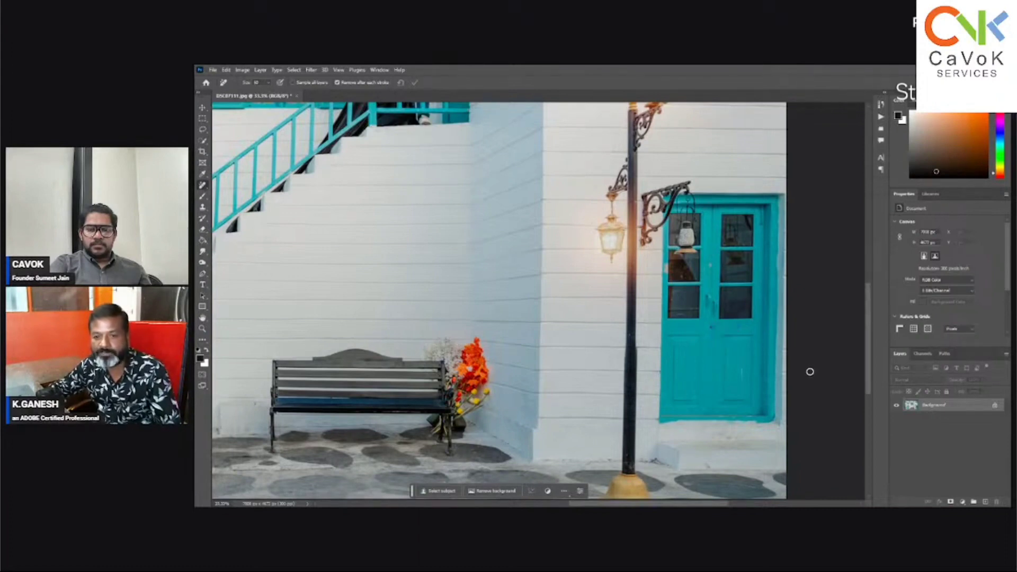
{"action": "mouse_move", "coordinate": [710, 295]}
{"action": "left_mouse_down"}
{"action": "mouse_move", "coordinate": [712, 313]}
{"action": "mouse_move", "coordinate": [711, 291]}
{"action": "mouse_move", "coordinate": [713, 302]}
{"action": "left_mouse_up"}
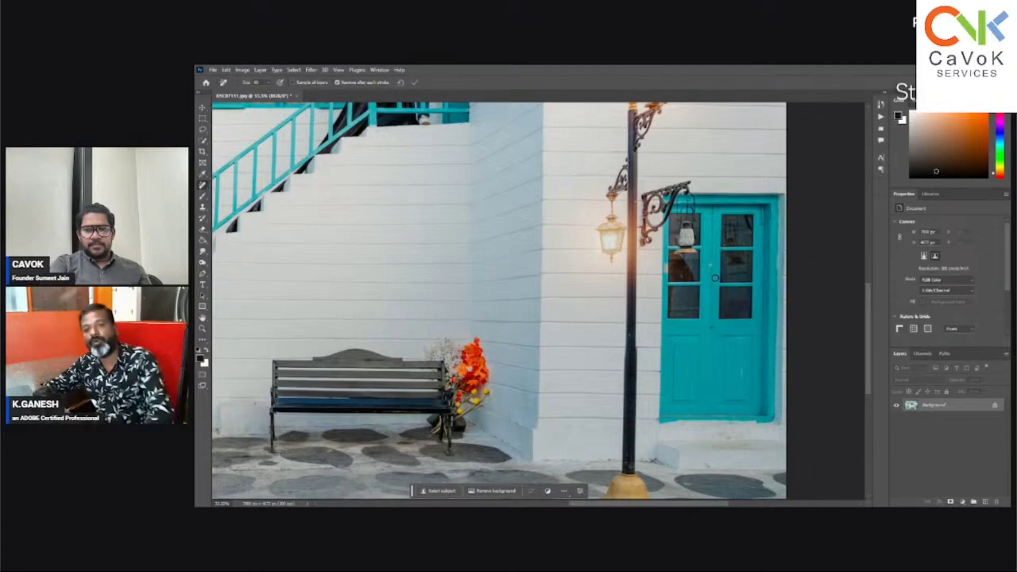
{"action": "mouse_move", "coordinate": [740, 364]}
{"action": "left_mouse_down"}
{"action": "mouse_move", "coordinate": [784, 378]}
{"action": "mouse_move", "coordinate": [762, 365]}
{"action": "left_mouse_up"}
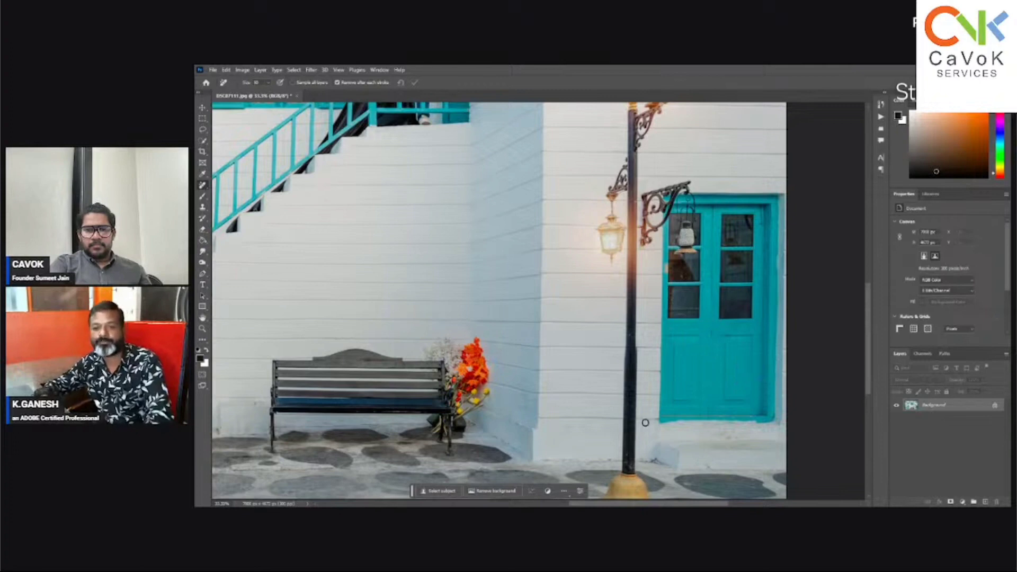
- Bring the bench area into view and move the contextual task bar onto the empty canvas below the photo
{"action": "left_click_drag", "start_coordinate": [661, 373], "coordinate": [678, 362]}
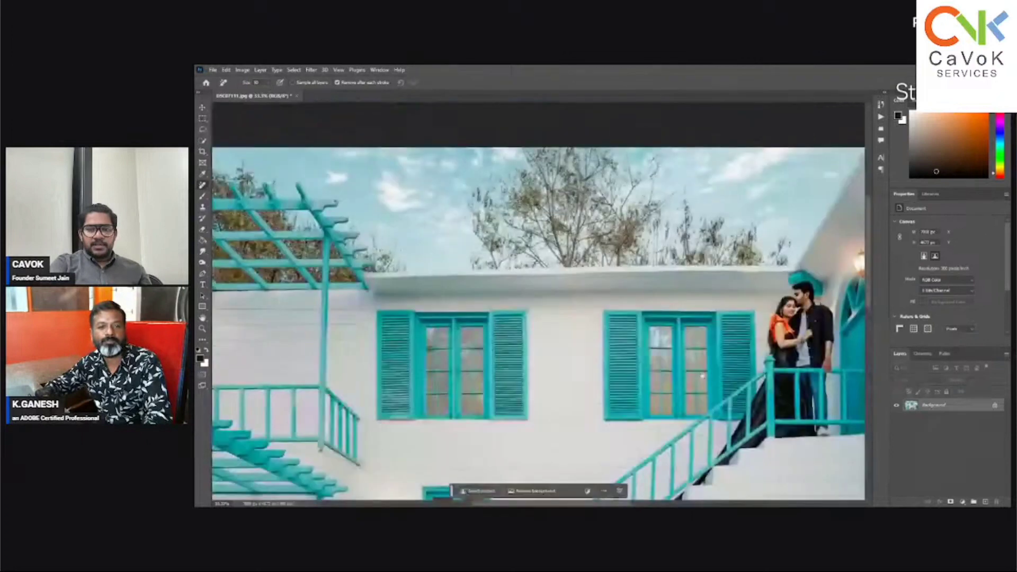
{"action": "left_click_drag", "start_coordinate": [707, 369], "coordinate": [638, 359]}
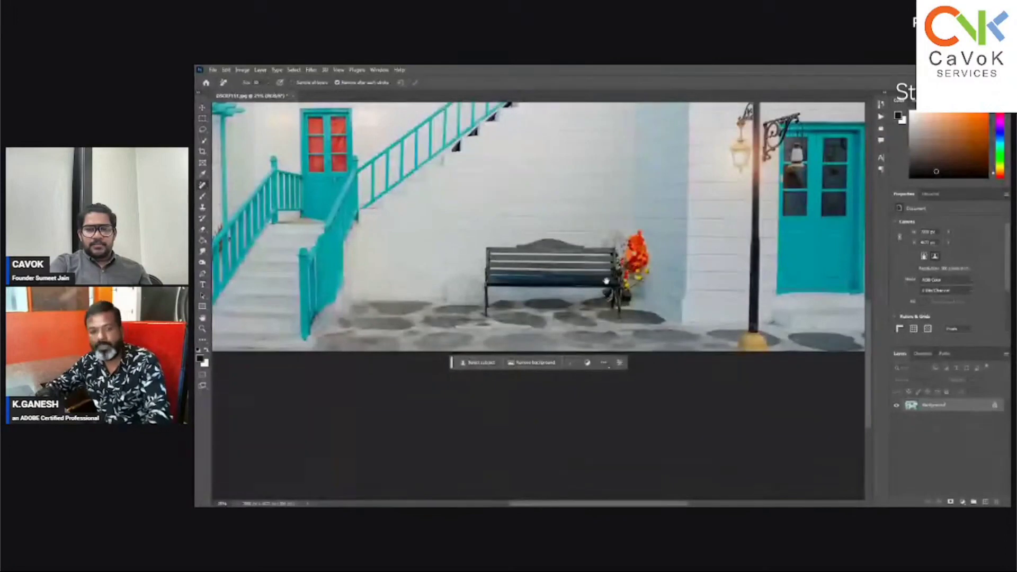
{"action": "left_click_drag", "start_coordinate": [598, 253], "coordinate": [653, 293]}
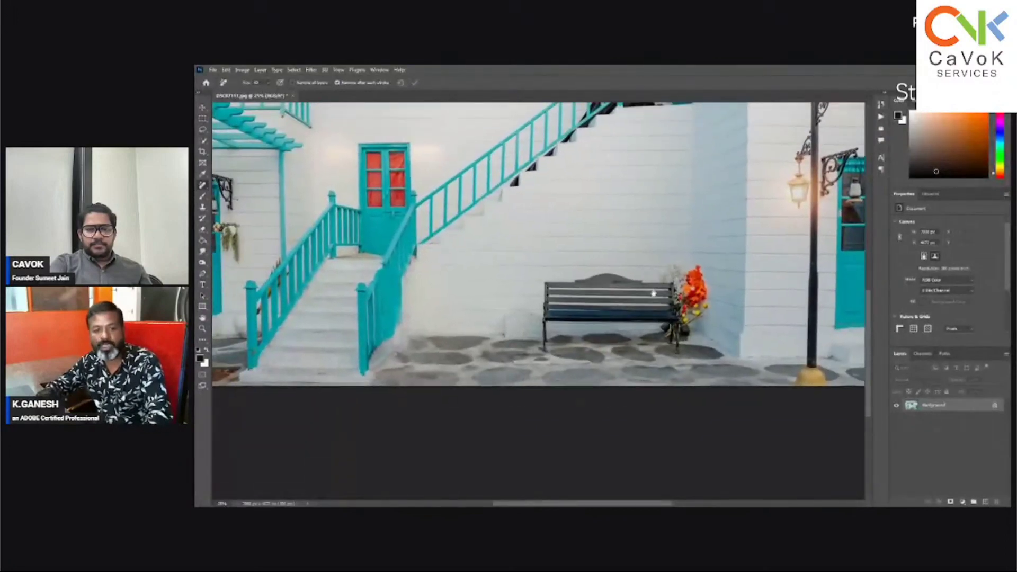
{"action": "left_click_drag", "start_coordinate": [452, 398], "coordinate": [465, 428]}
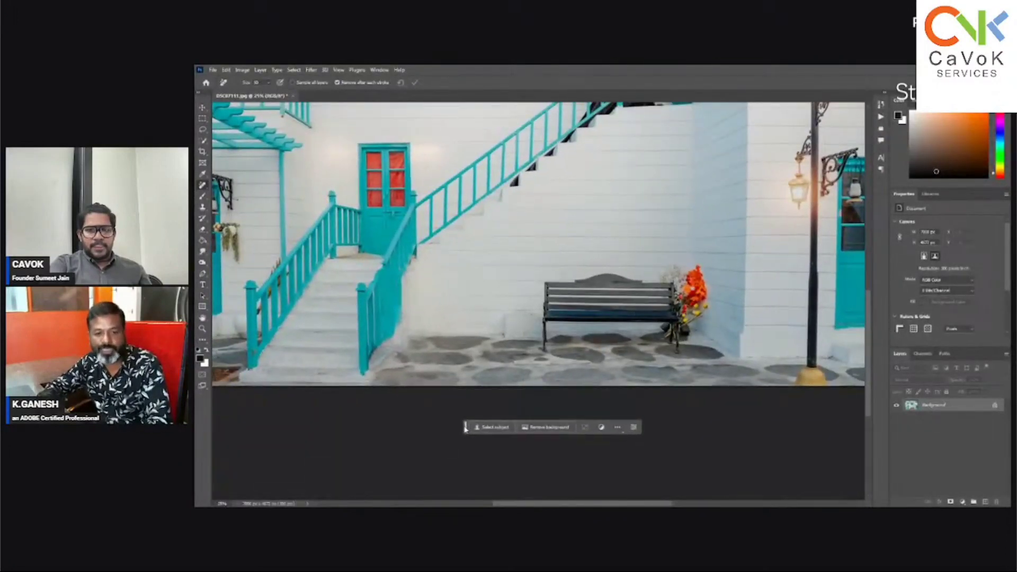
{"action": "left_click_drag", "start_coordinate": [466, 428], "coordinate": [488, 427]}
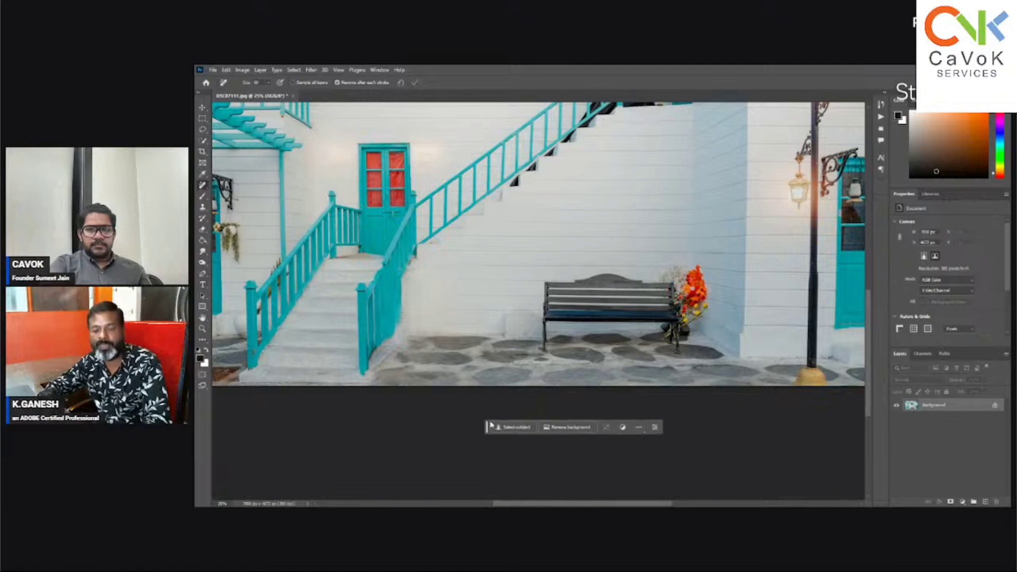
- Make a wide Lasso selection around the bench and flowers, including the wall and paving next to the stairs
{"action": "key", "text": "l"}
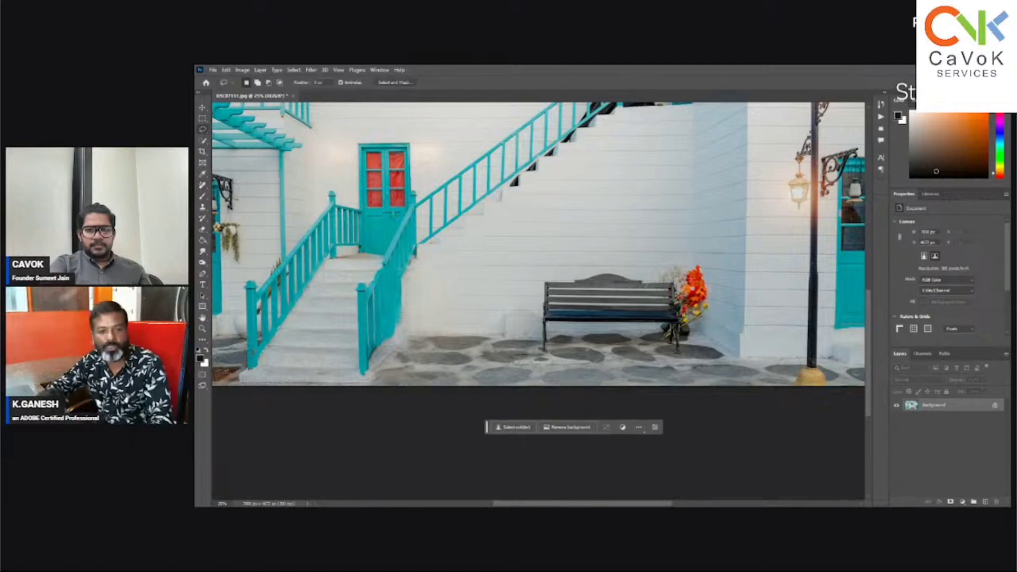
{"action": "mouse_move", "coordinate": [554, 256]}
{"action": "left_mouse_down"}
{"action": "mouse_move", "coordinate": [525, 357]}
{"action": "mouse_move", "coordinate": [671, 361]}
{"action": "mouse_move", "coordinate": [714, 347]}
{"action": "mouse_move", "coordinate": [713, 260]}
{"action": "mouse_move", "coordinate": [636, 247]}
{"action": "left_mouse_up"}
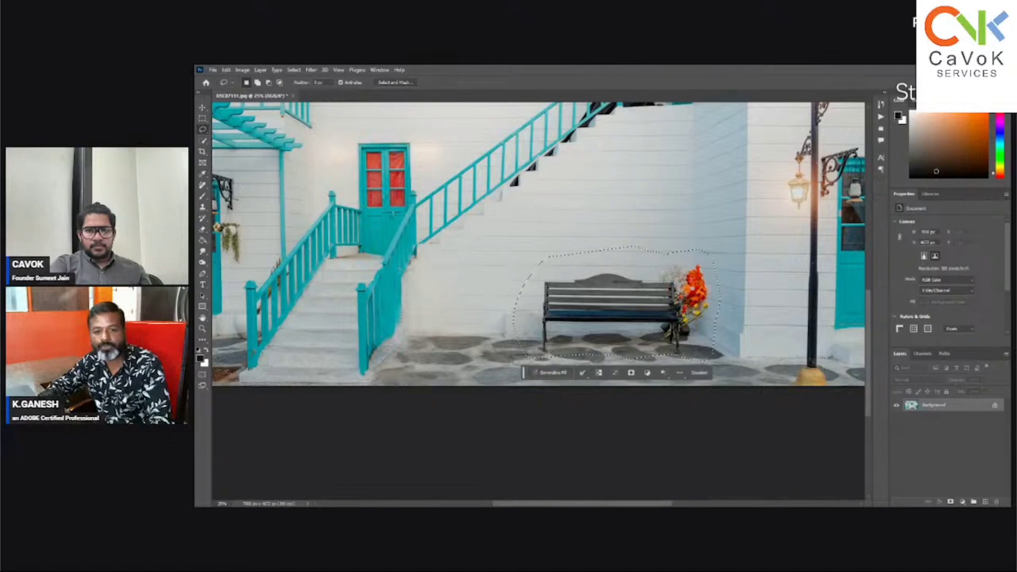
{"action": "left_click", "coordinate": [481, 300]}
{"action": "mouse_move", "coordinate": [441, 273]}
{"action": "left_mouse_down"}
{"action": "mouse_move", "coordinate": [650, 206]}
{"action": "mouse_move", "coordinate": [693, 216]}
{"action": "mouse_move", "coordinate": [726, 259]}
{"action": "mouse_move", "coordinate": [714, 371]}
{"action": "mouse_move", "coordinate": [592, 390]}
{"action": "mouse_move", "coordinate": [495, 383]}
{"action": "mouse_move", "coordinate": [412, 308]}
{"action": "left_mouse_up"}
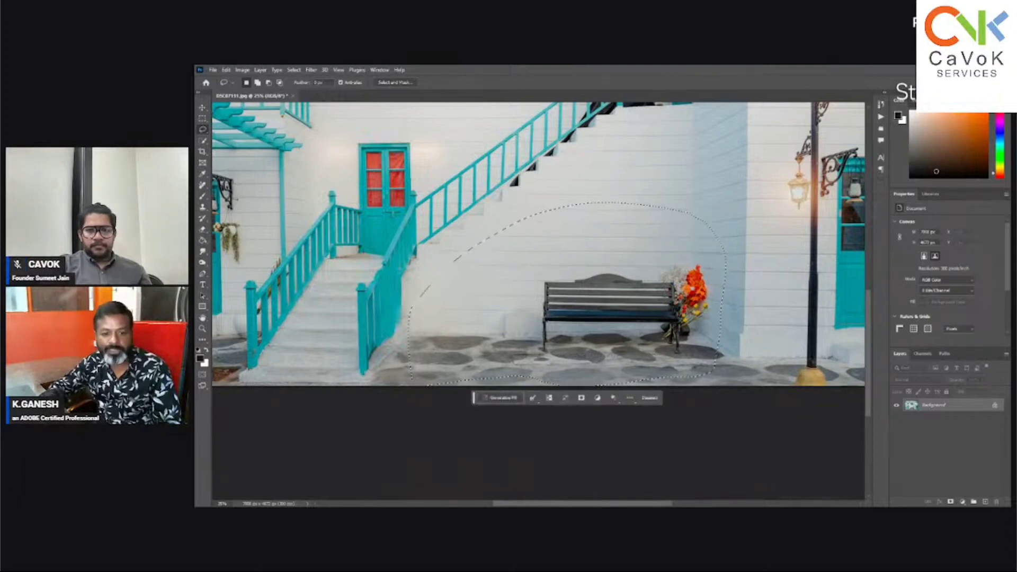
- Run Generative Fill on the bench selection with the prompt "Car in Blue Colour"
{"action": "left_click", "coordinate": [498, 398]}
{"action": "type", "text": "Car"}
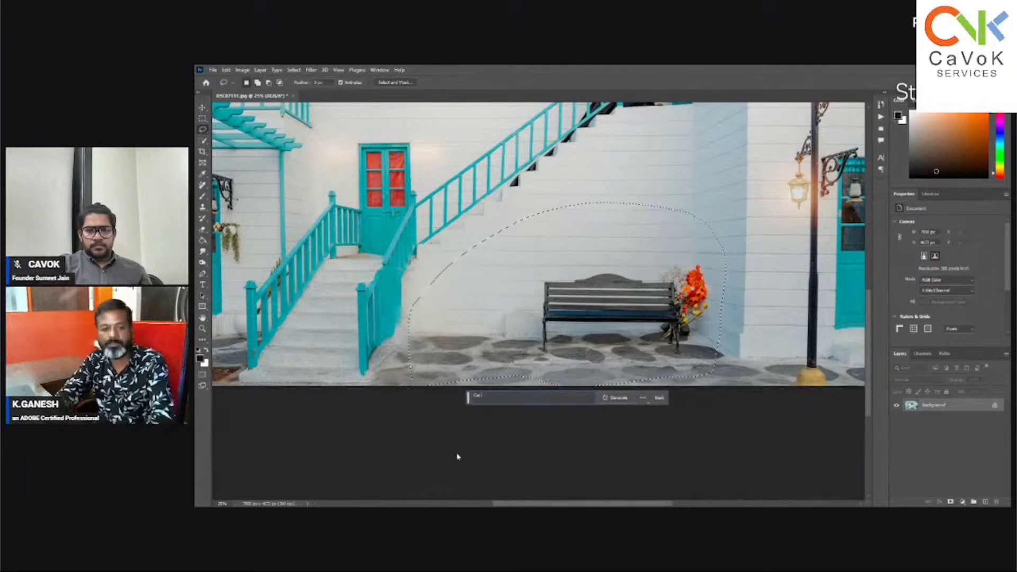
{"action": "type", "text": " in th"}
{"action": "type", "text": "ue Colour"}
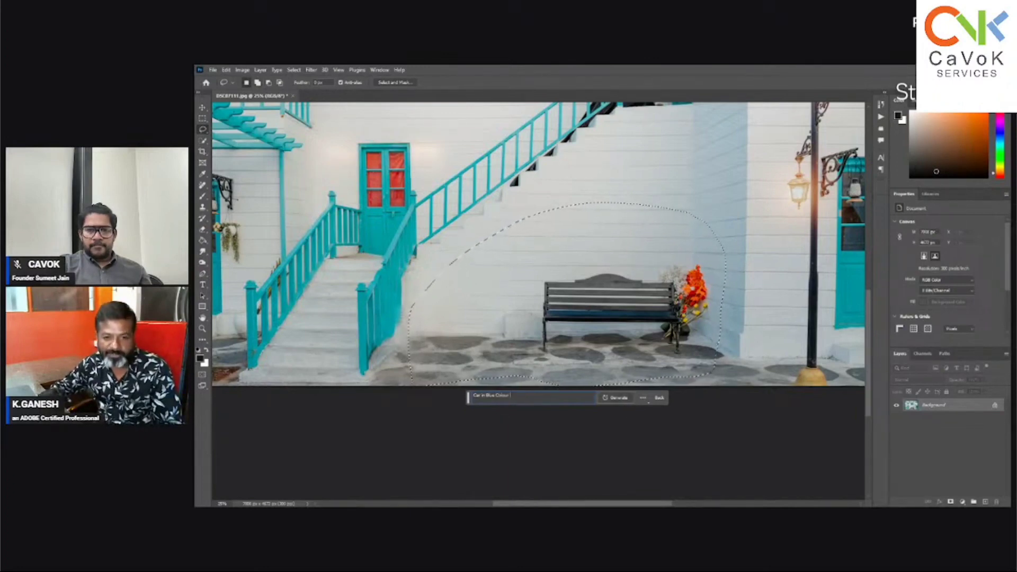
{"action": "key", "text": "Return"}
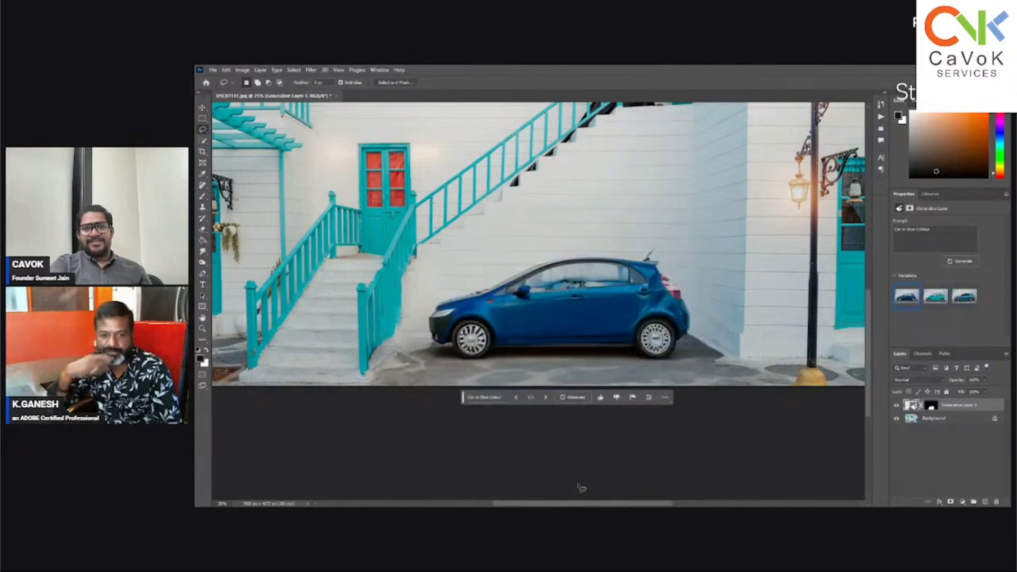
- Preview the second and third generated car variations in the wider view of the house
{"action": "left_click", "coordinate": [936, 296]}
{"action": "key", "text": "ctrl+minus"}
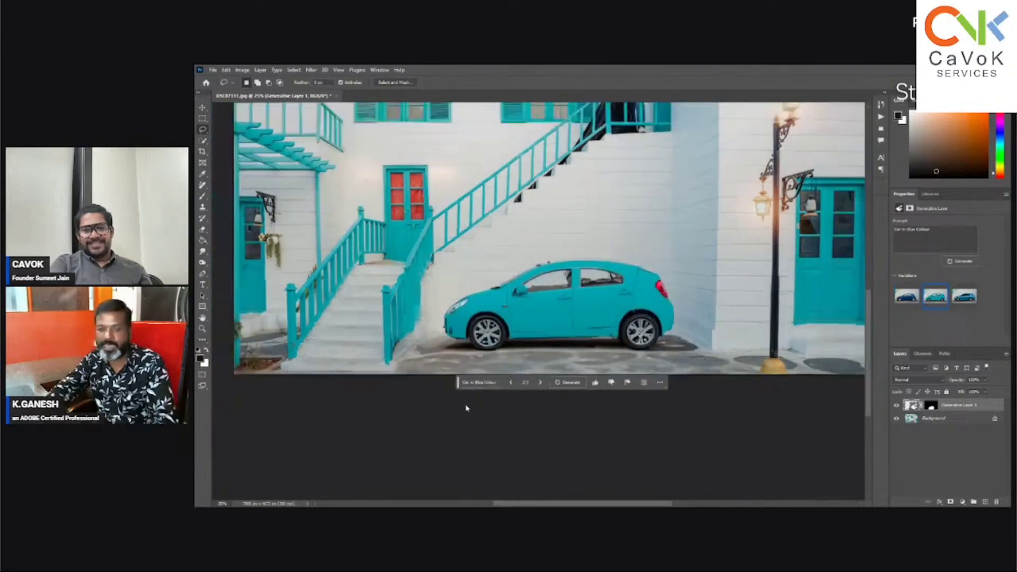
{"action": "left_click", "coordinate": [964, 295]}
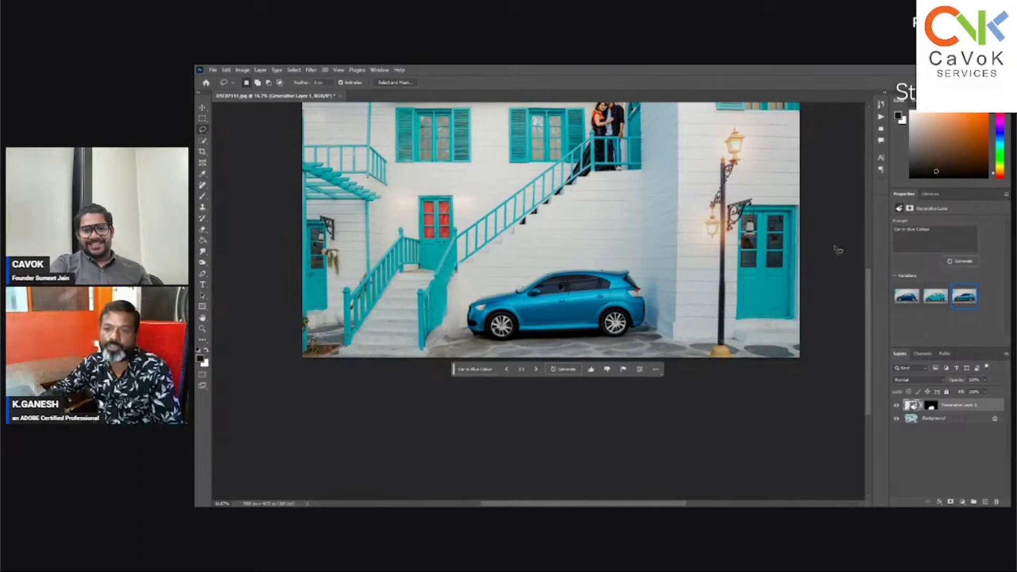
{"action": "left_click", "coordinate": [896, 229]}
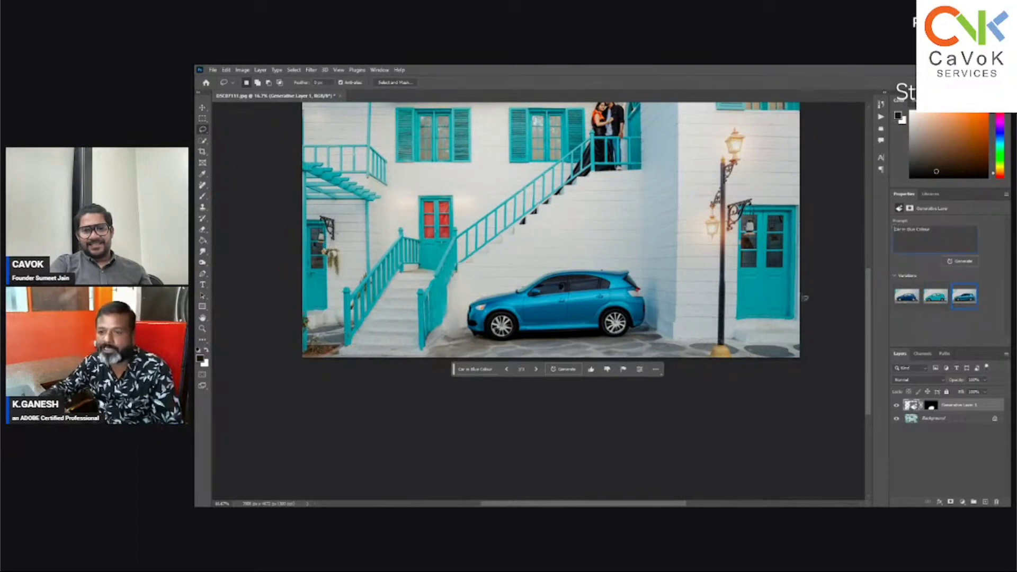
{"action": "type", "text": "Vintage"}
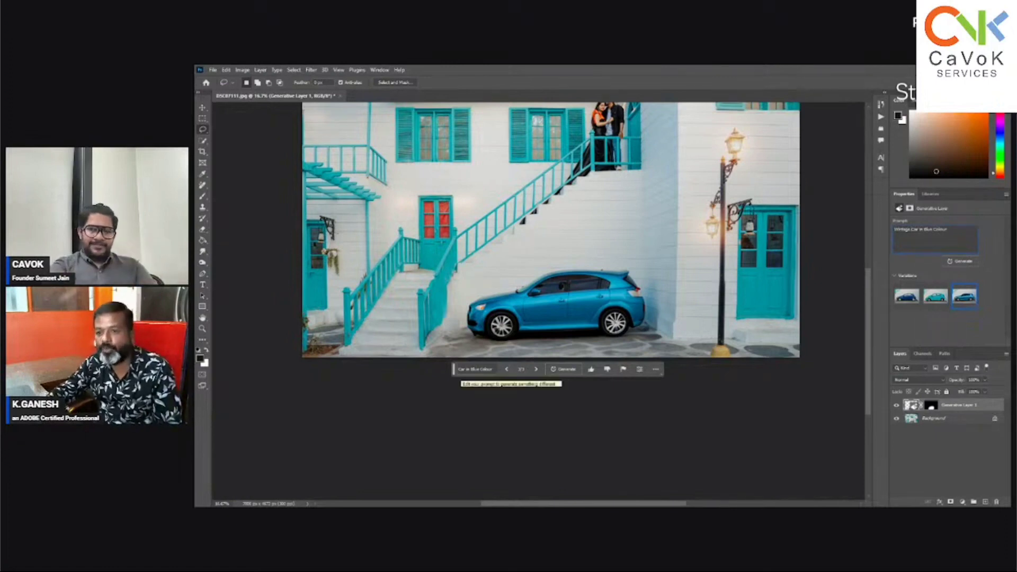
{"action": "key", "text": "Return"}
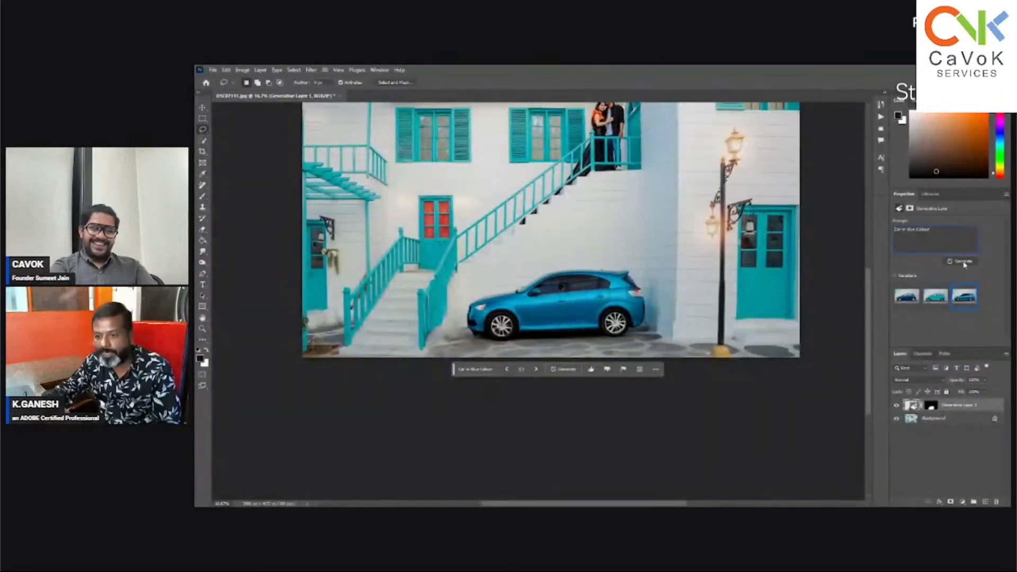
{"action": "left_click", "coordinate": [963, 262]}
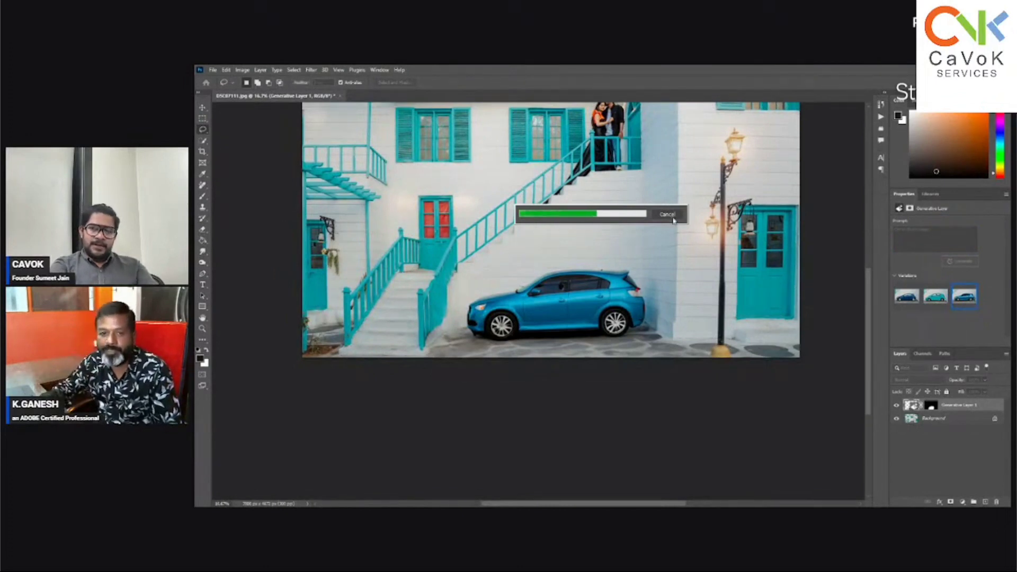
{"action": "left_click", "coordinate": [667, 215]}
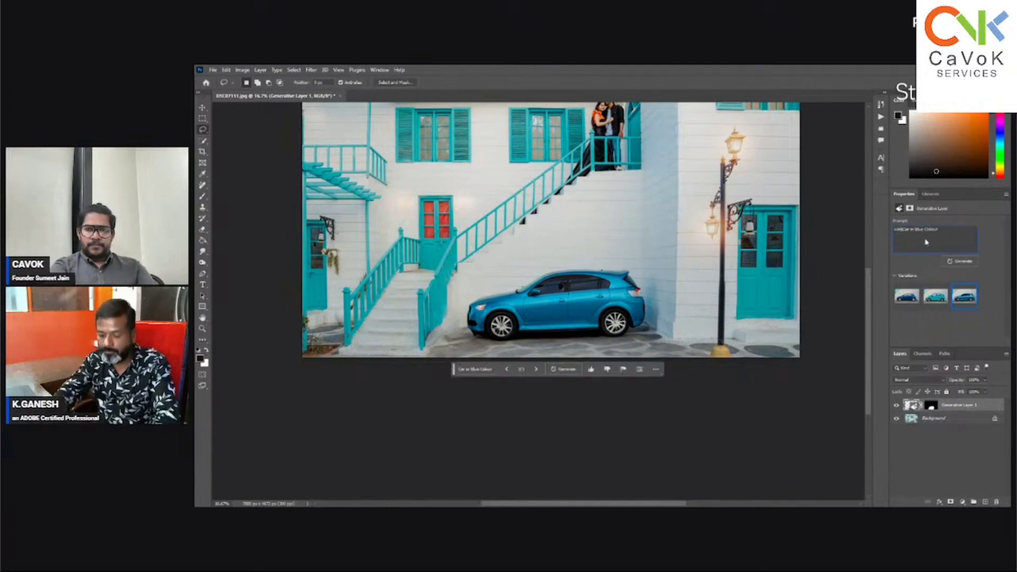
- Change the car layer's prompt to "vintage Car in Blue Colour" and generate new variations
{"action": "type", "text": "Car"}
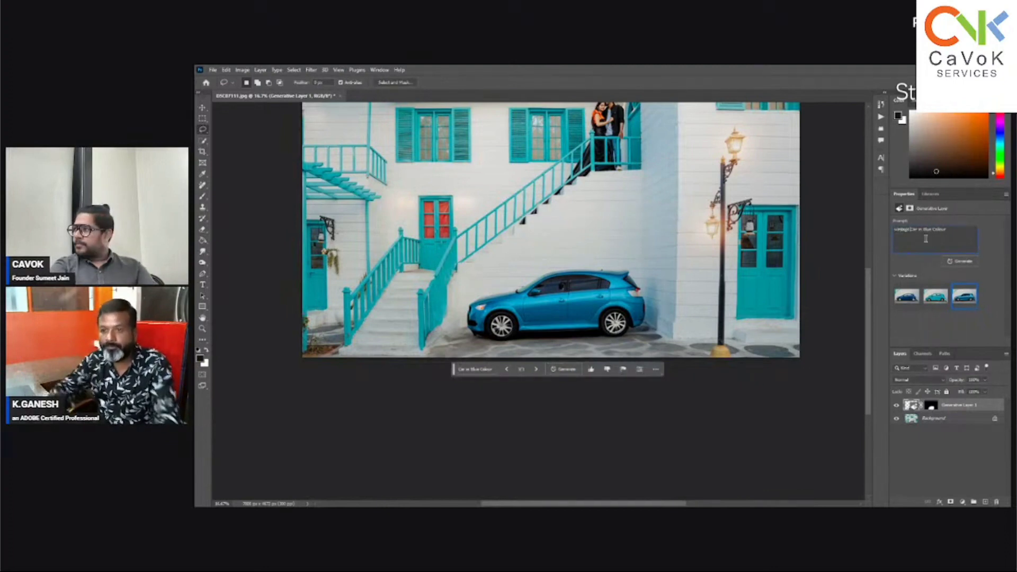
{"action": "left_click", "coordinate": [959, 262]}
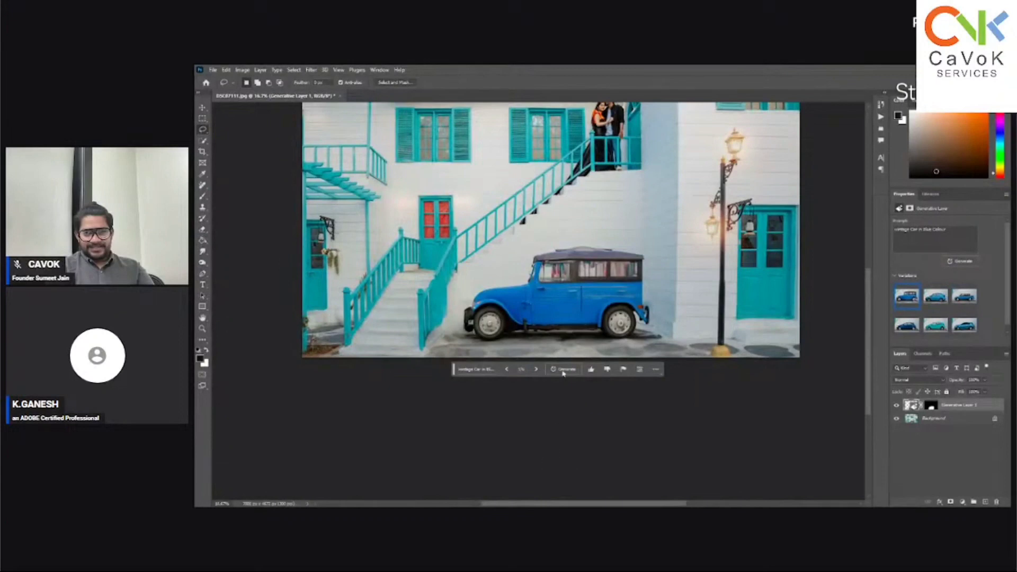
{"action": "scroll", "coordinate": [636, 268], "scroll_direction": "up", "scroll_amount": 3}
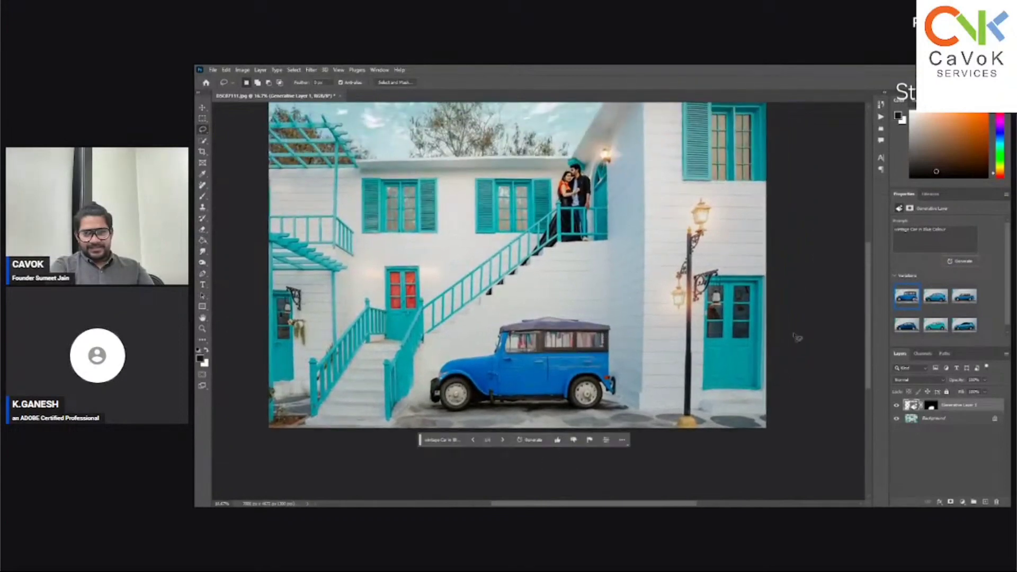
- Compare the second and third vintage car variations with the first, ending on the first
{"action": "left_click", "coordinate": [936, 298]}
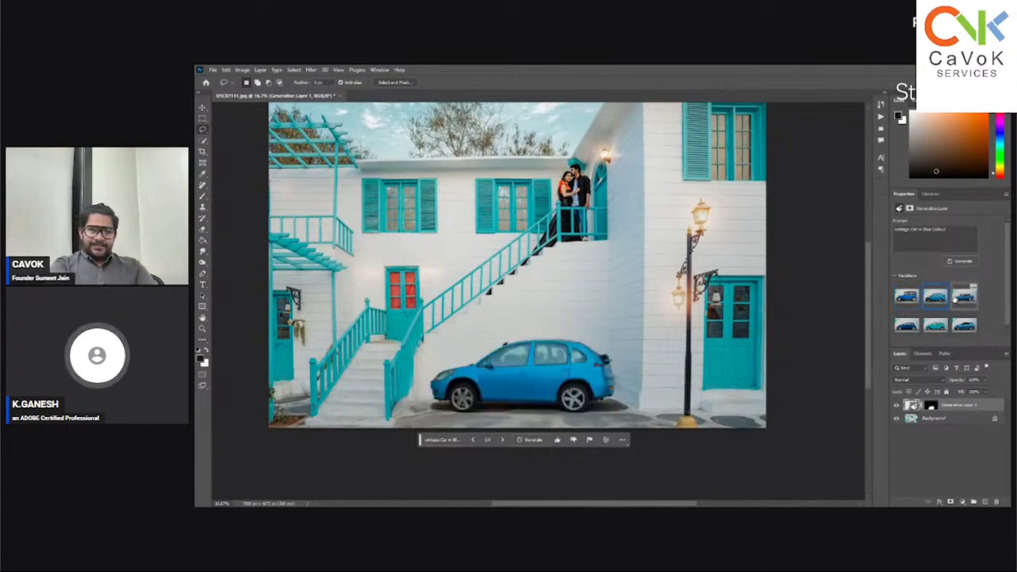
{"action": "left_click", "coordinate": [964, 297]}
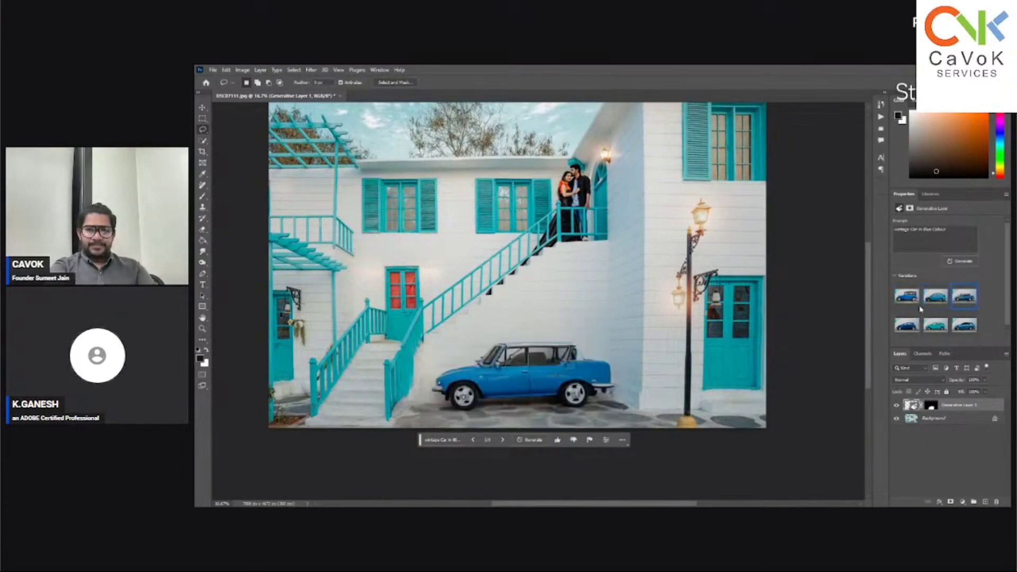
{"action": "left_click", "coordinate": [908, 300]}
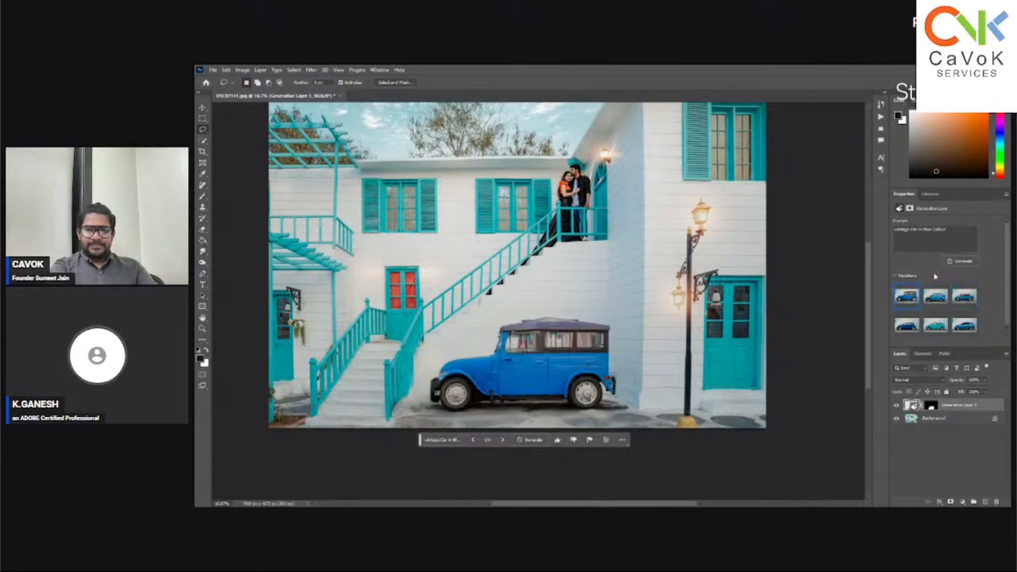
- Generate another set from the same vintage car prompt, compare the results and choose the second variation, the classic blue car with blue wheels
{"action": "left_click", "coordinate": [960, 262]}
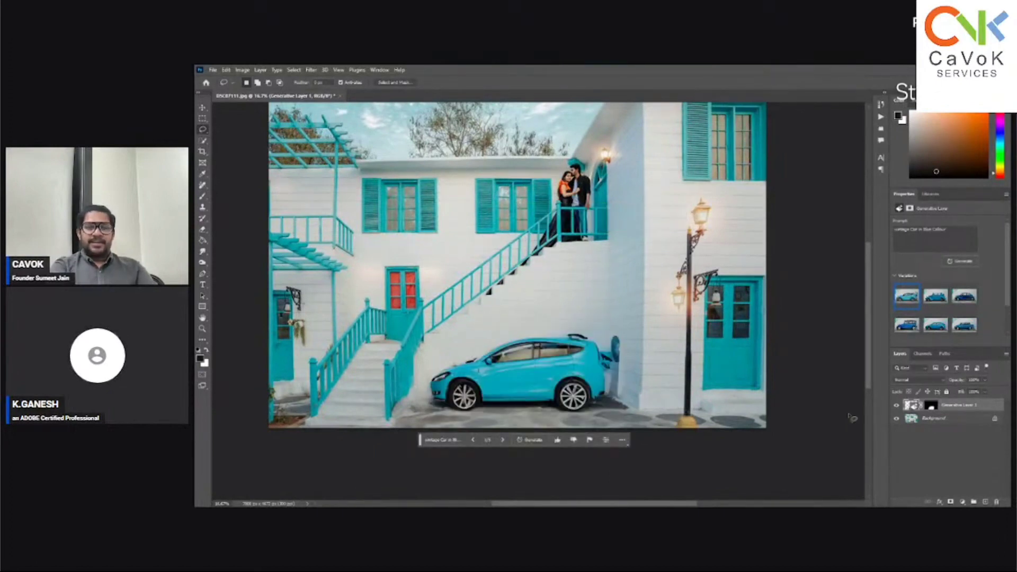
{"action": "left_click", "coordinate": [927, 301]}
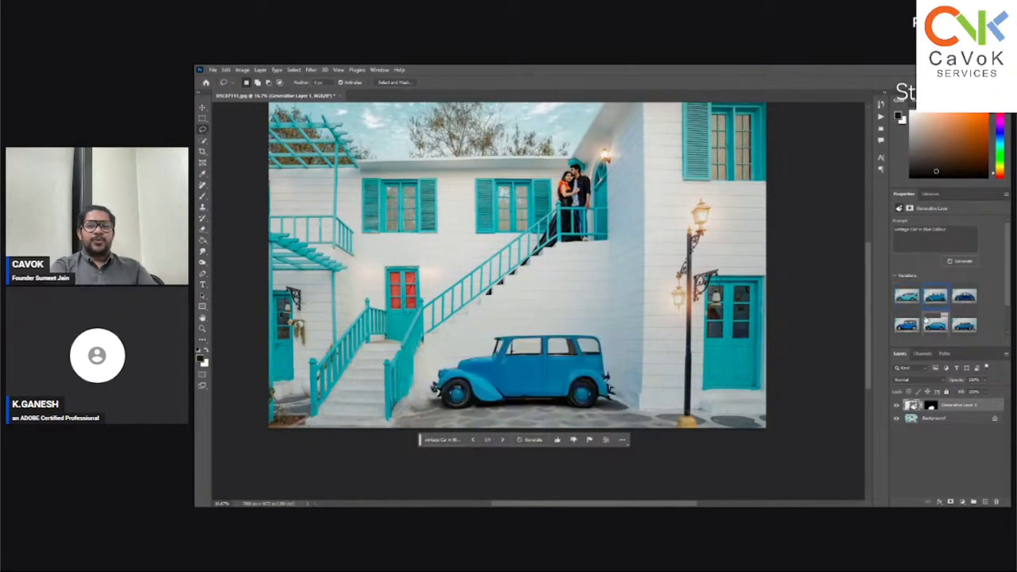
{"action": "left_click", "coordinate": [960, 299]}
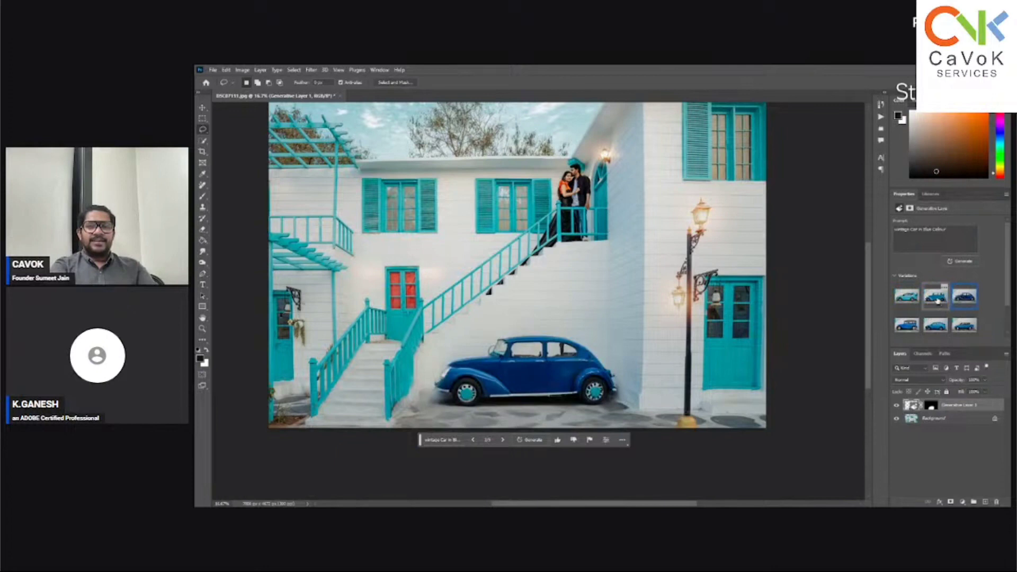
{"action": "left_click", "coordinate": [929, 303]}
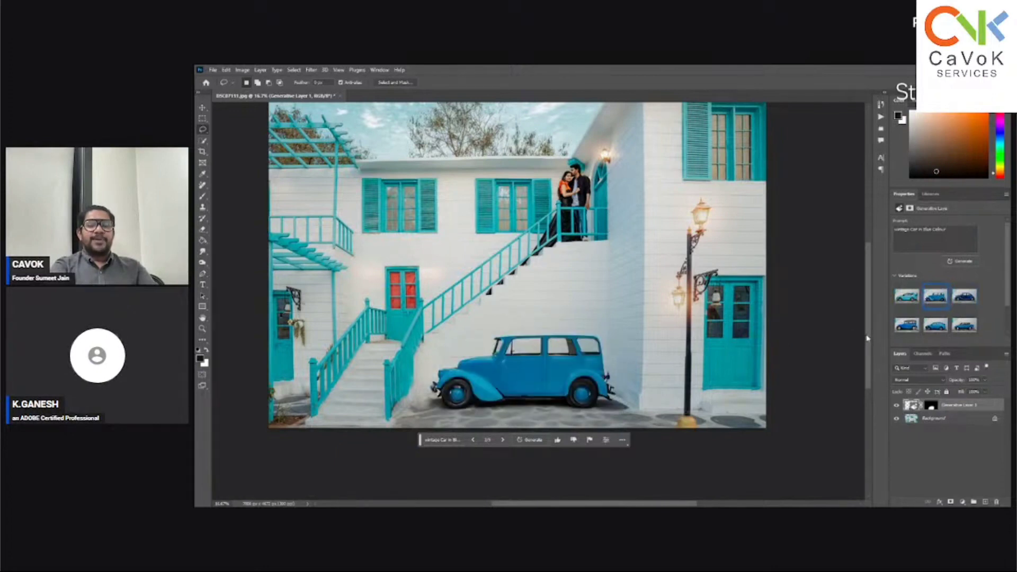
{"action": "key", "text": "ctrl+minus"}
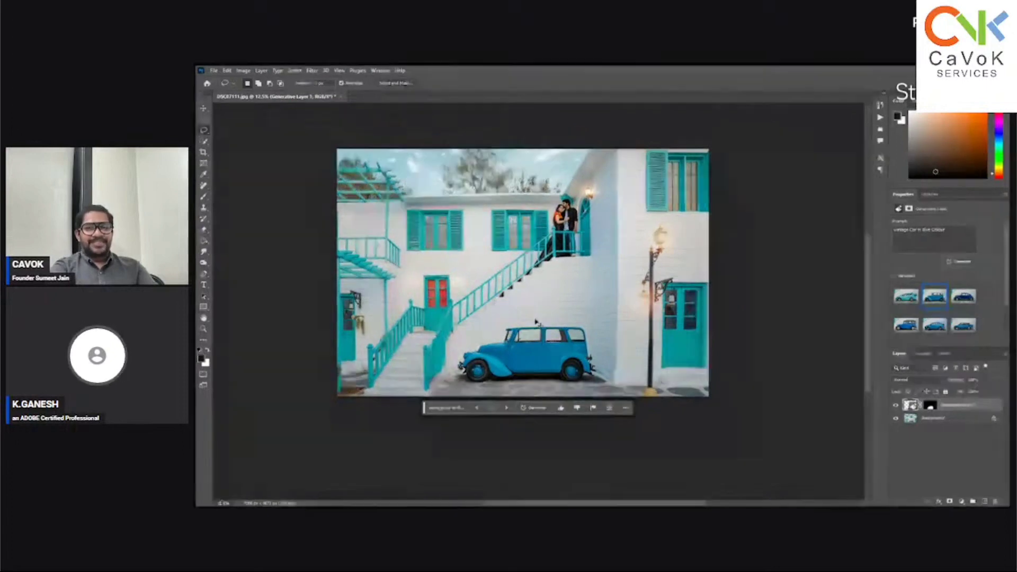
{"action": "key", "text": "ctrl+w"}
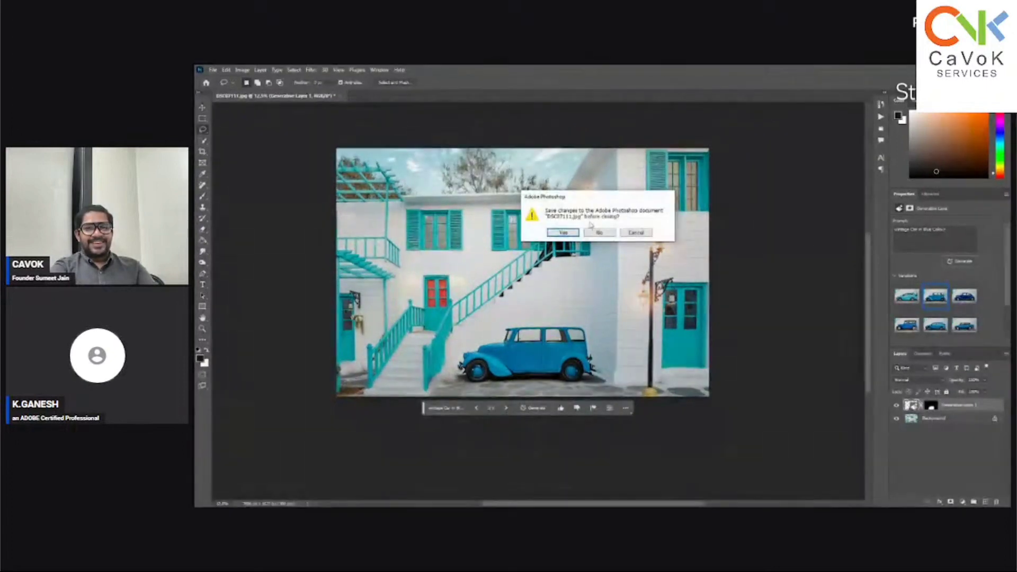
{"action": "left_click", "coordinate": [635, 232]}
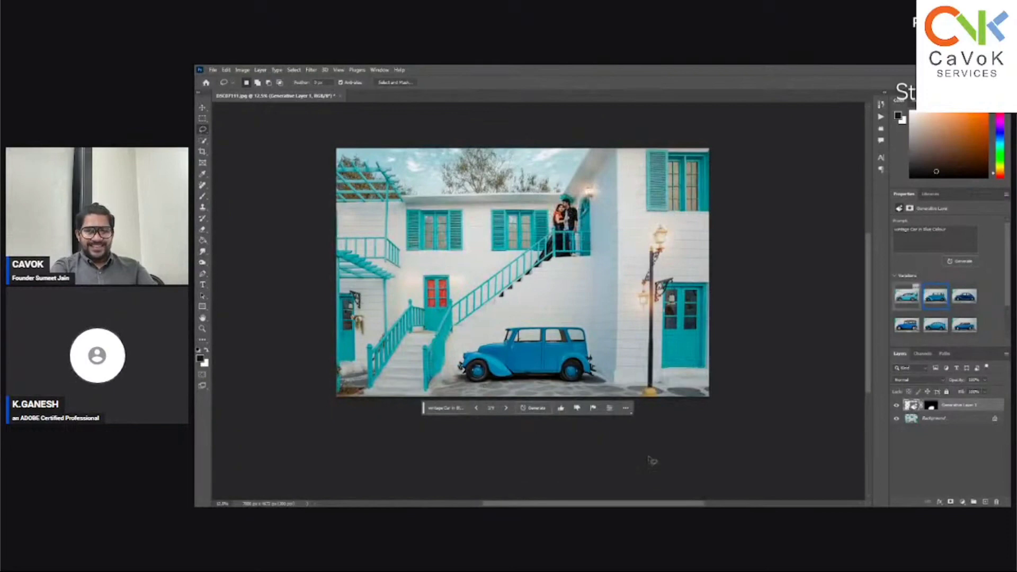
- Compare the newest and earlier car variations on the whole photo, ending on the newest set's second variation
{"action": "left_click", "coordinate": [906, 296]}
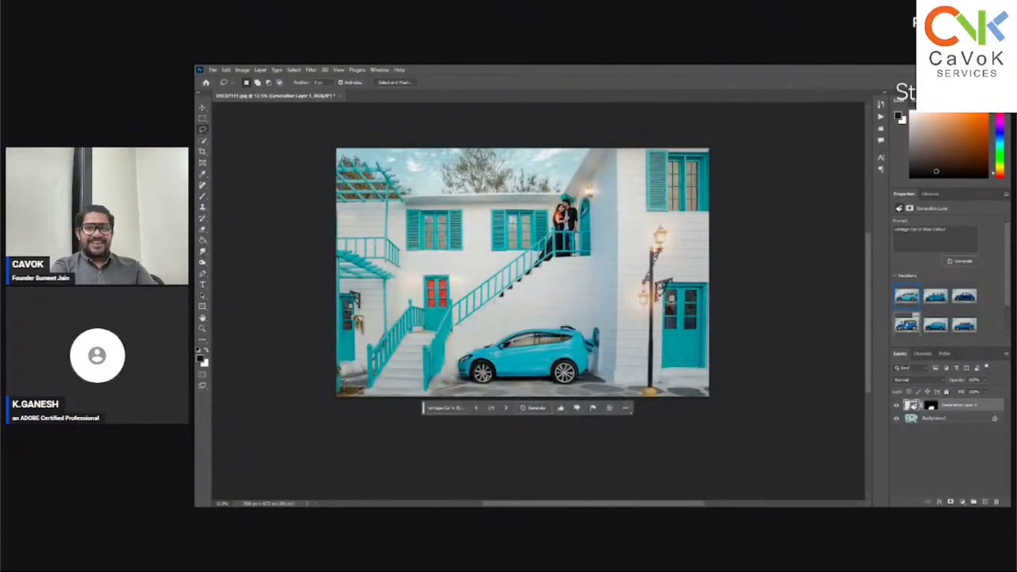
{"action": "left_click", "coordinate": [906, 324]}
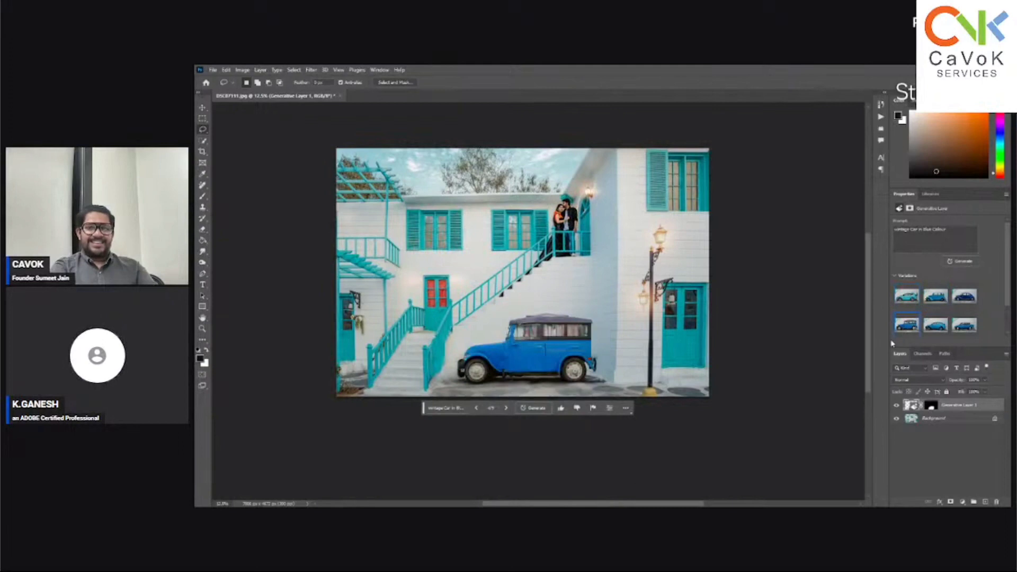
{"action": "left_click", "coordinate": [936, 326]}
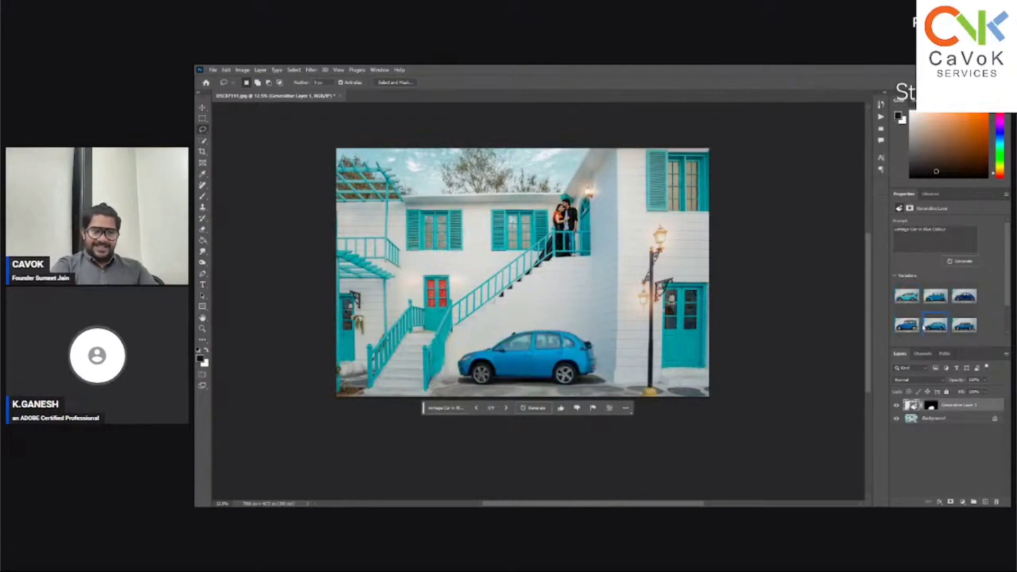
{"action": "left_click", "coordinate": [906, 326]}
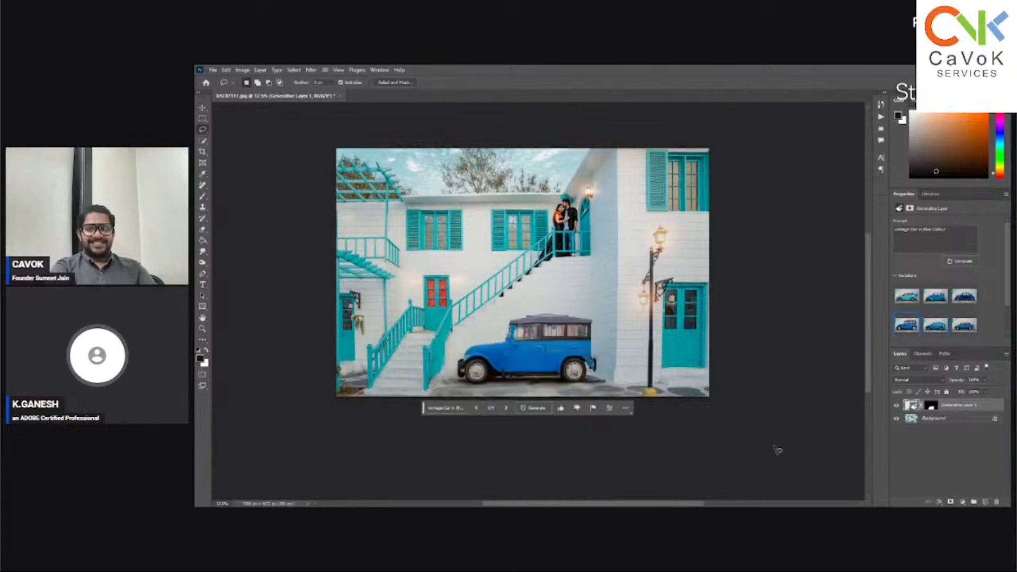
{"action": "left_click", "coordinate": [906, 296]}
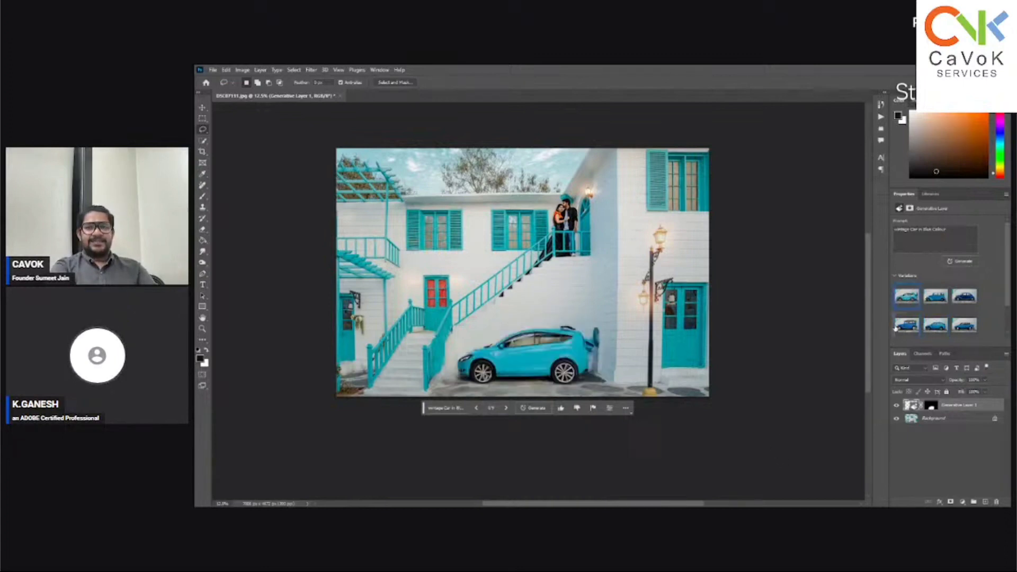
{"action": "left_click", "coordinate": [935, 295]}
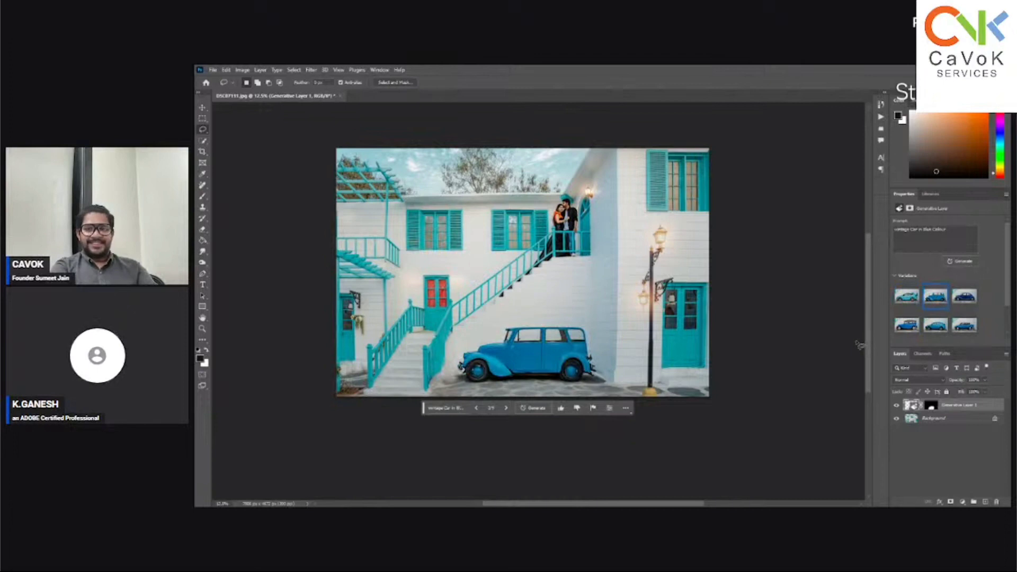
- Lasso the sky and pergola area above the roof and run Generative Fill with the prompt "Palm Tree Leaves"
{"action": "mouse_move", "coordinate": [326, 264]}
{"action": "left_mouse_down"}
{"action": "mouse_move", "coordinate": [410, 216]}
{"action": "mouse_move", "coordinate": [478, 206]}
{"action": "mouse_move", "coordinate": [600, 152]}
{"action": "mouse_move", "coordinate": [415, 143]}
{"action": "mouse_move", "coordinate": [290, 210]}
{"action": "left_mouse_up"}
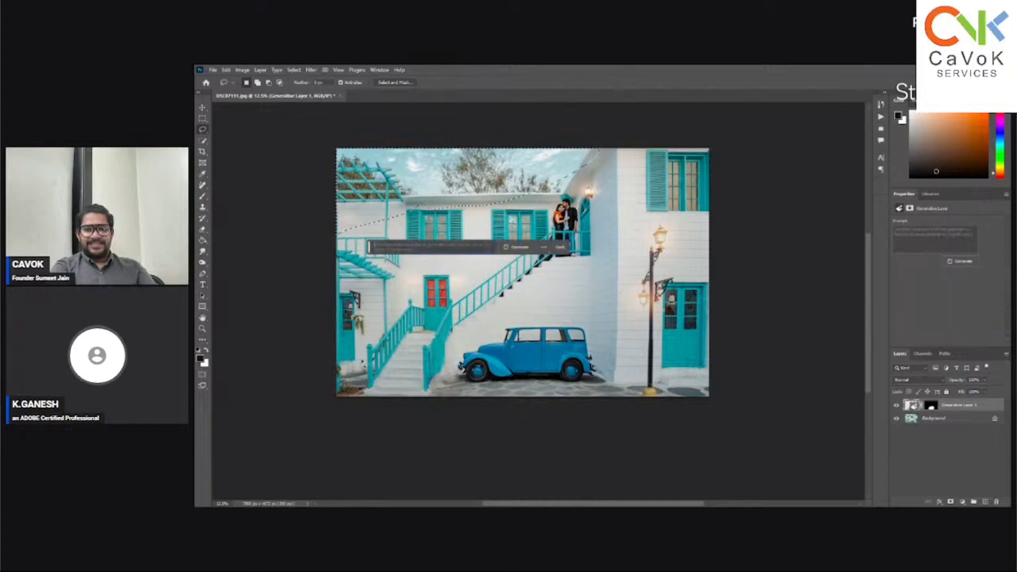
{"action": "type", "text": "Pe"}
{"action": "type", "text": "lm Tree"}
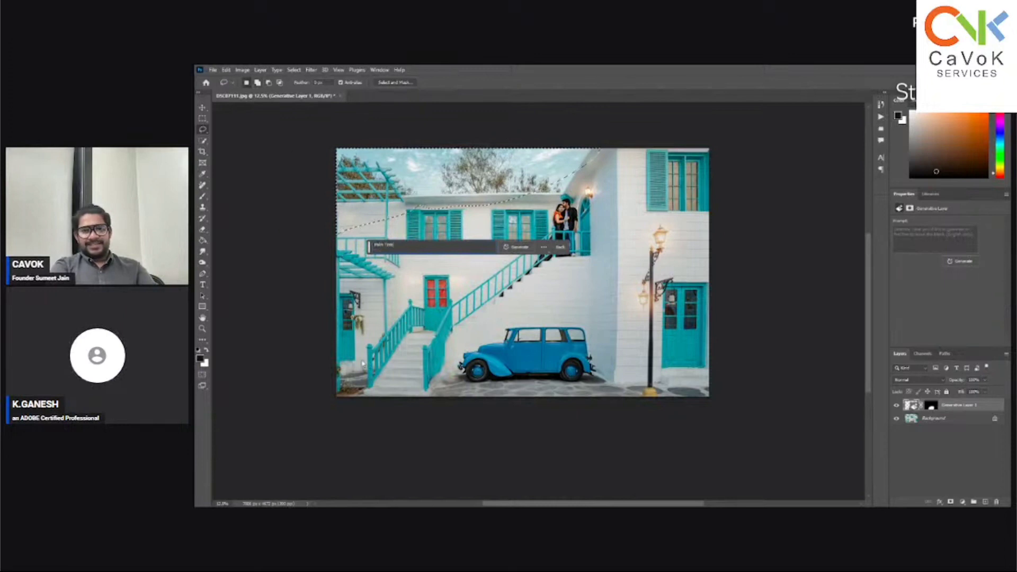
{"action": "type", "text": " Leaves"}
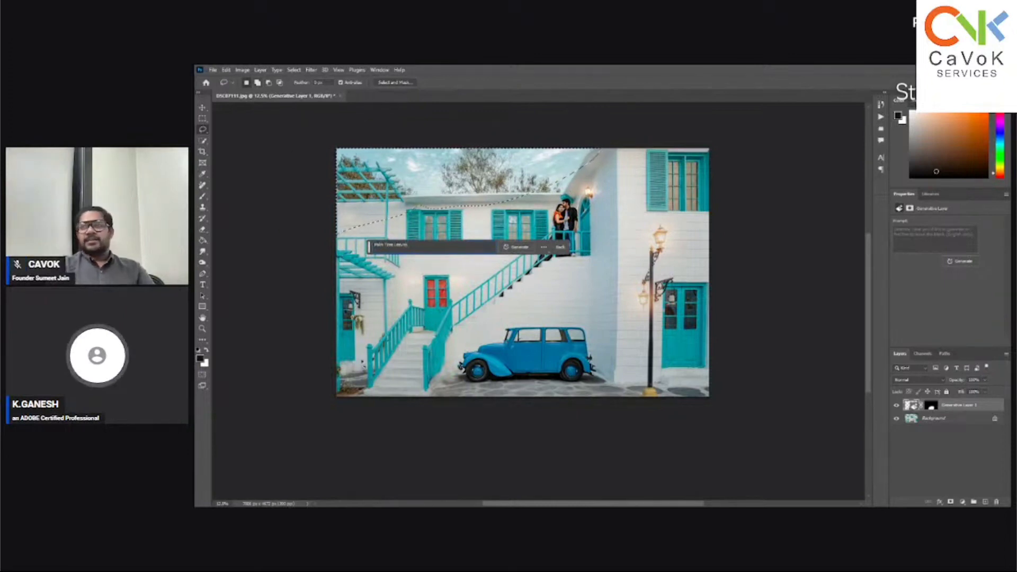
{"action": "key", "text": "Return"}
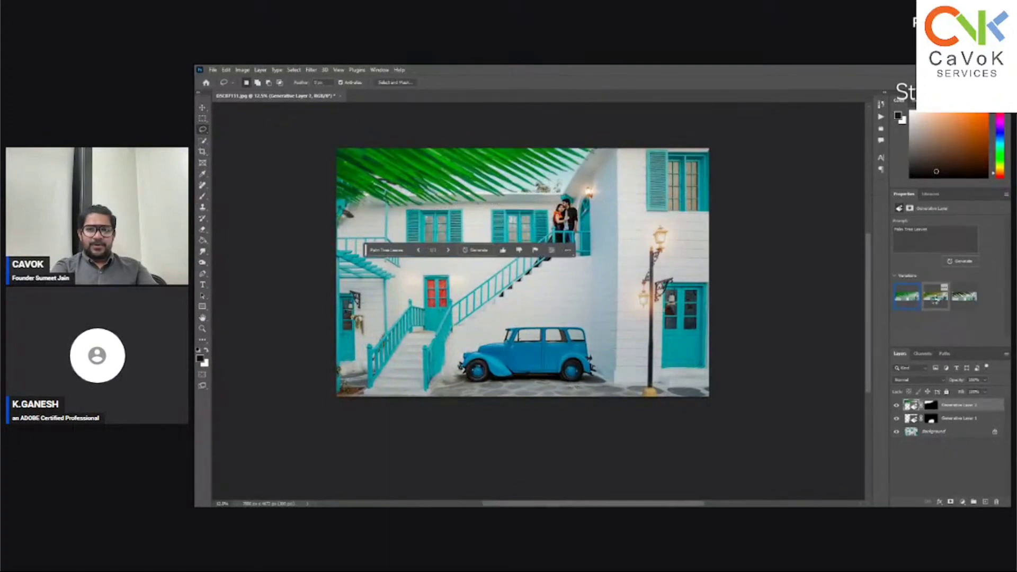
- Preview the second palm leaf variation and choose the third, with dark green fronds hanging above the roof
{"action": "left_click", "coordinate": [935, 296]}
{"action": "left_click", "coordinate": [964, 296]}
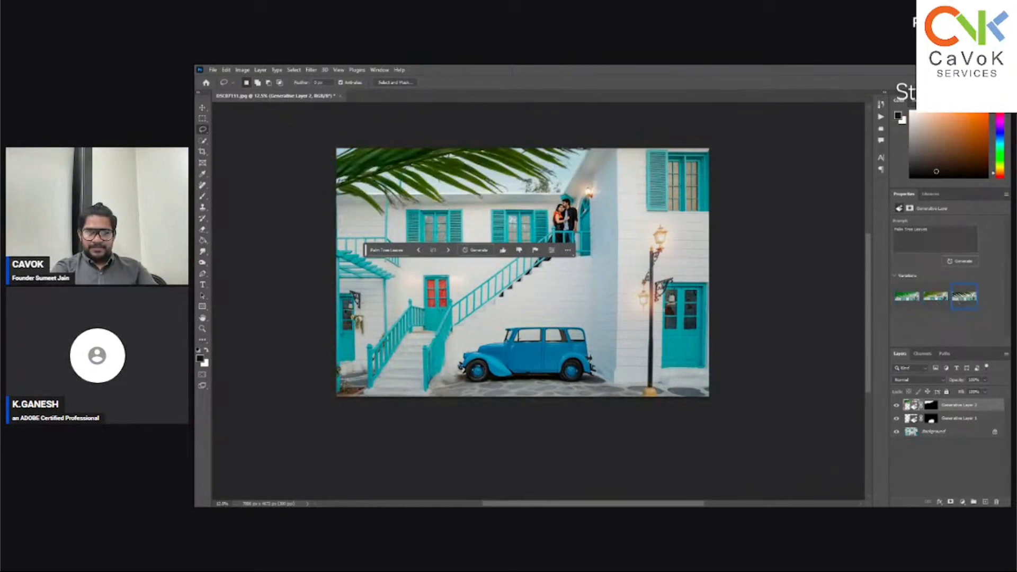
{"action": "key", "text": "alt+Tab"}
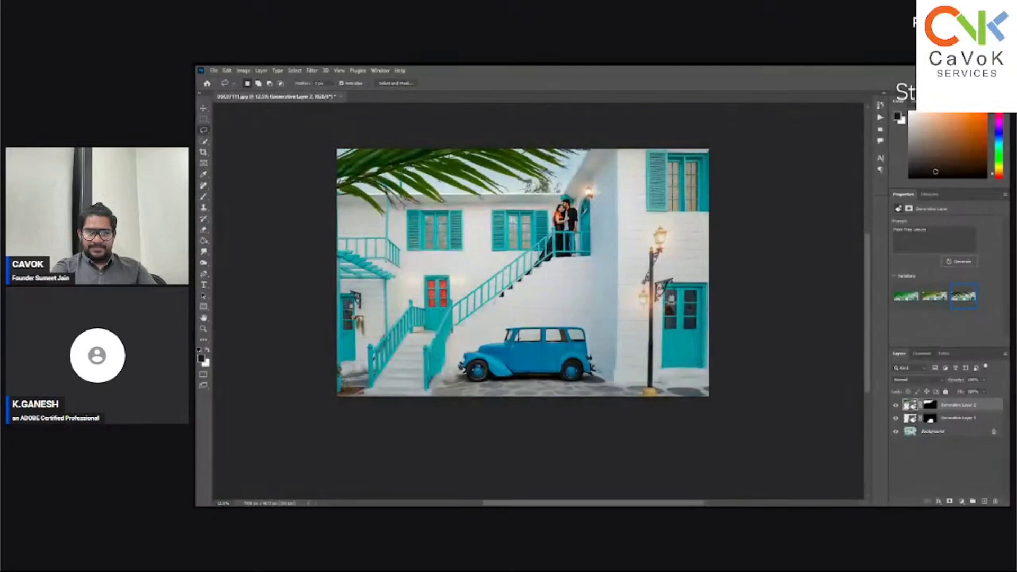
- Compare the three palm leaf variations and choose the first, with bright green fronds hanging above the roof
{"action": "key", "text": "alt+Tab"}
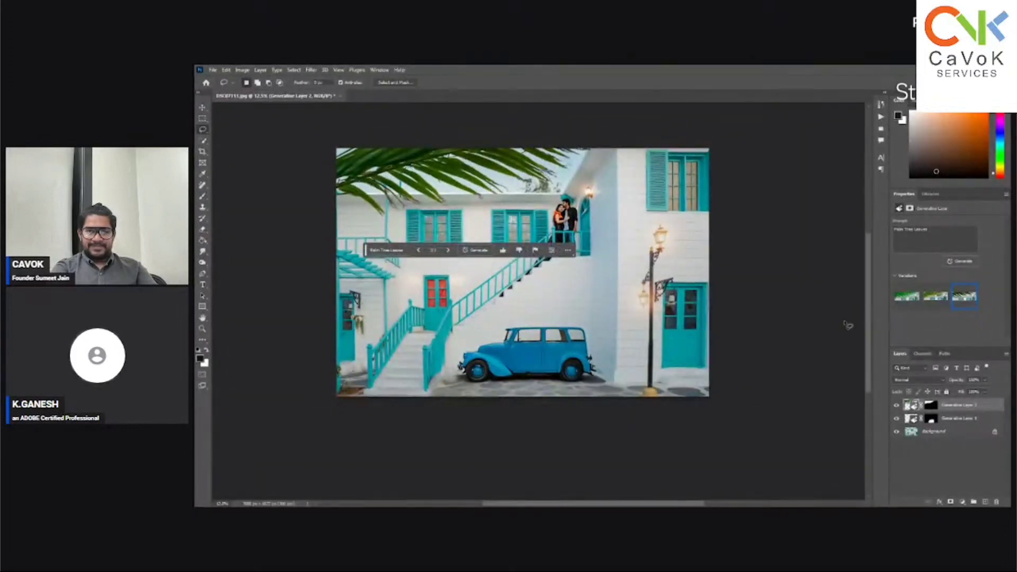
{"action": "left_click", "coordinate": [906, 296]}
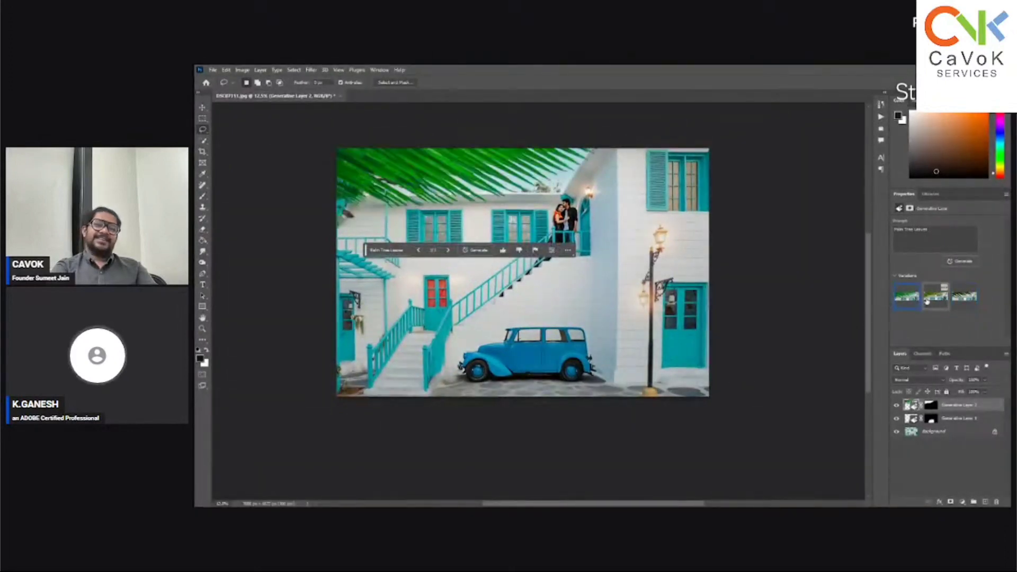
{"action": "left_click", "coordinate": [935, 296]}
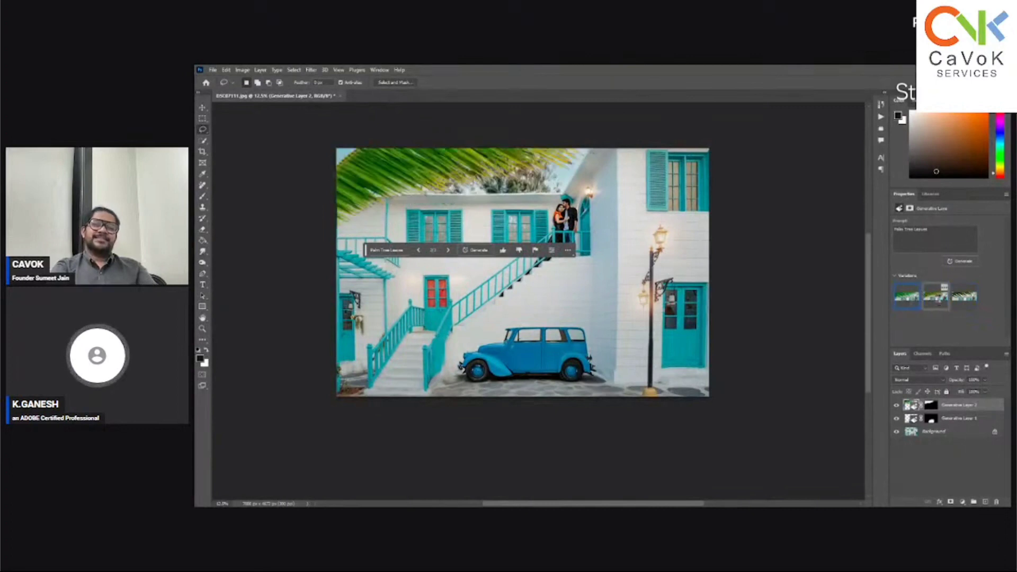
{"action": "left_click", "coordinate": [964, 295]}
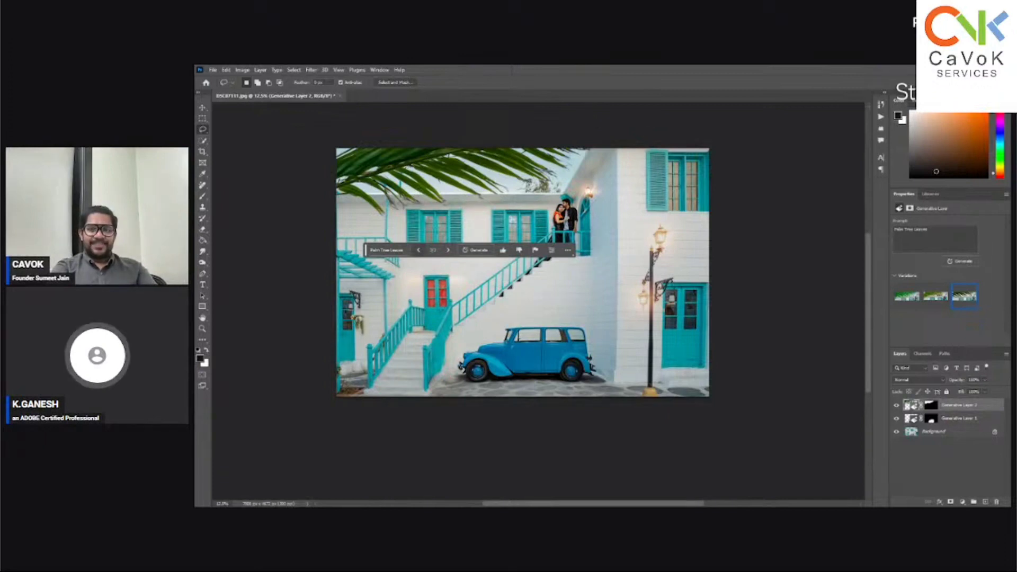
{"action": "left_click", "coordinate": [418, 250]}
{"action": "left_click", "coordinate": [449, 250]}
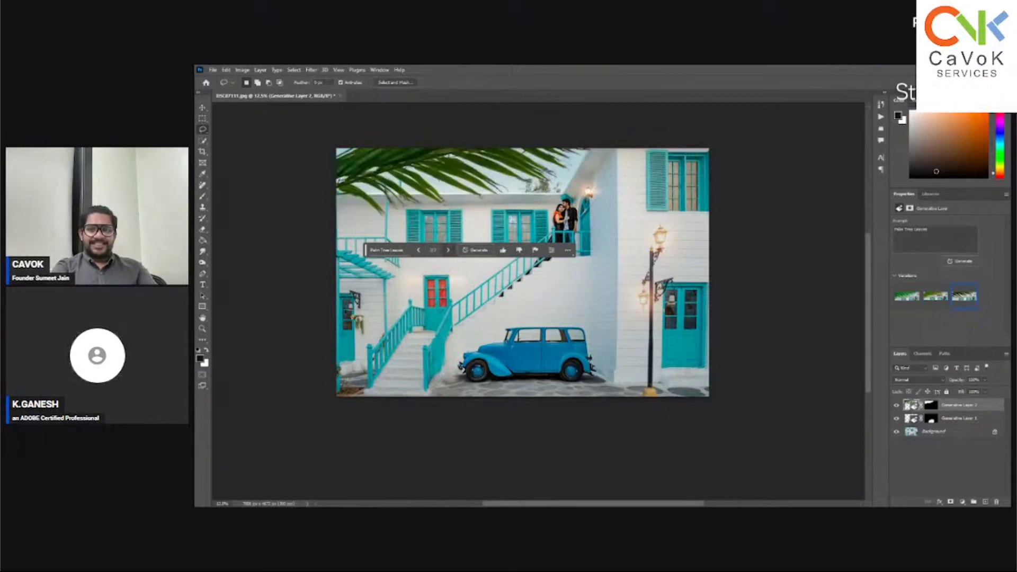
{"action": "left_click", "coordinate": [449, 250]}
{"action": "left_click", "coordinate": [448, 250]}
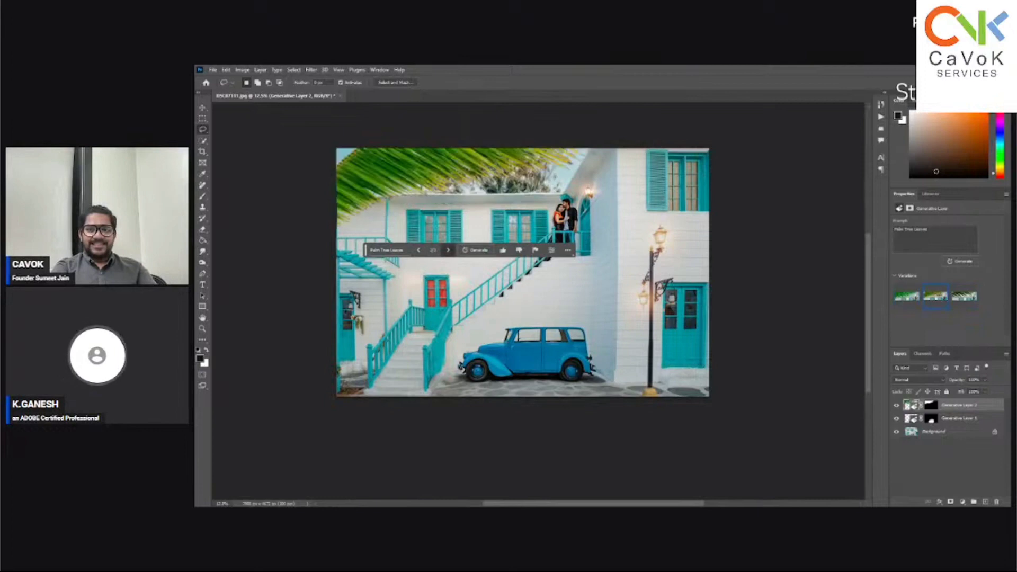
{"action": "left_click", "coordinate": [448, 250]}
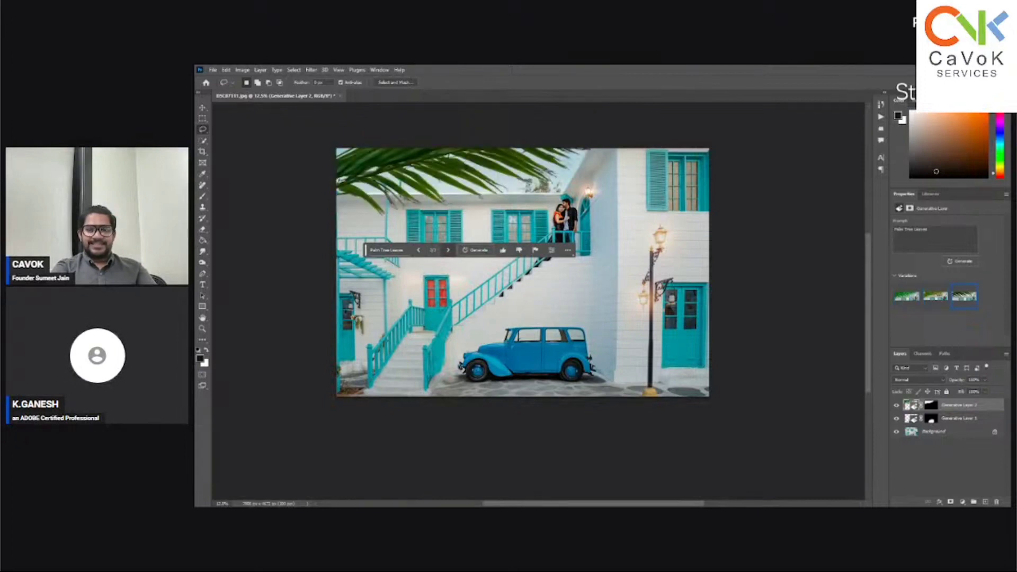
{"action": "left_click", "coordinate": [448, 250]}
- Lasso the blank wall area between the staircase and the car and run Generative Fill with the prompt "Photo Frames"
{"action": "mouse_move", "coordinate": [570, 273]}
{"action": "left_mouse_down"}
{"action": "mouse_move", "coordinate": [528, 282]}
{"action": "mouse_move", "coordinate": [502, 317]}
{"action": "mouse_move", "coordinate": [579, 318]}
{"action": "mouse_move", "coordinate": [585, 276]}
{"action": "mouse_move", "coordinate": [571, 273]}
{"action": "left_mouse_up"}
{"action": "key", "text": "o"}
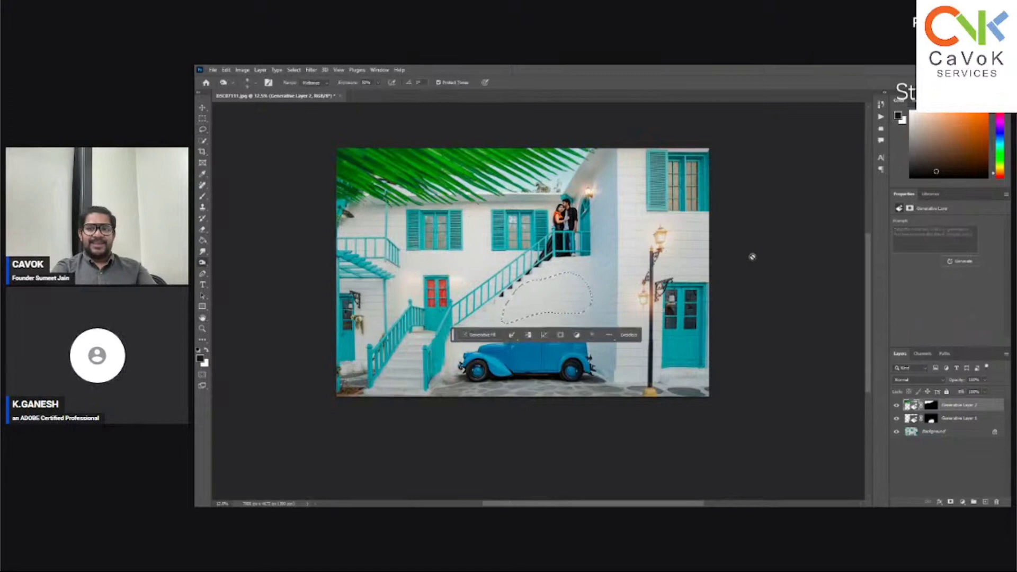
{"action": "left_click", "coordinate": [482, 335]}
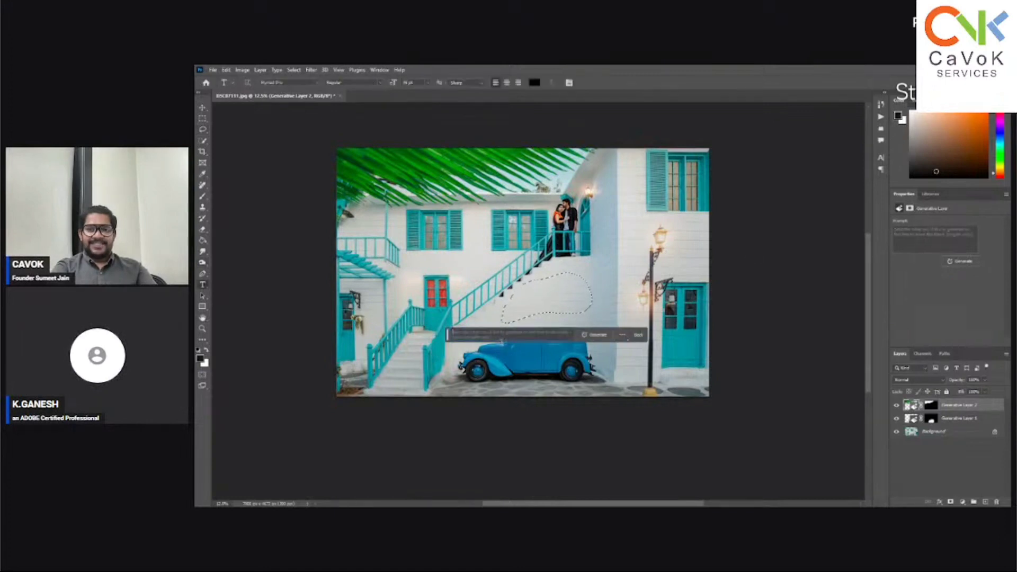
{"action": "type", "text": "me"}
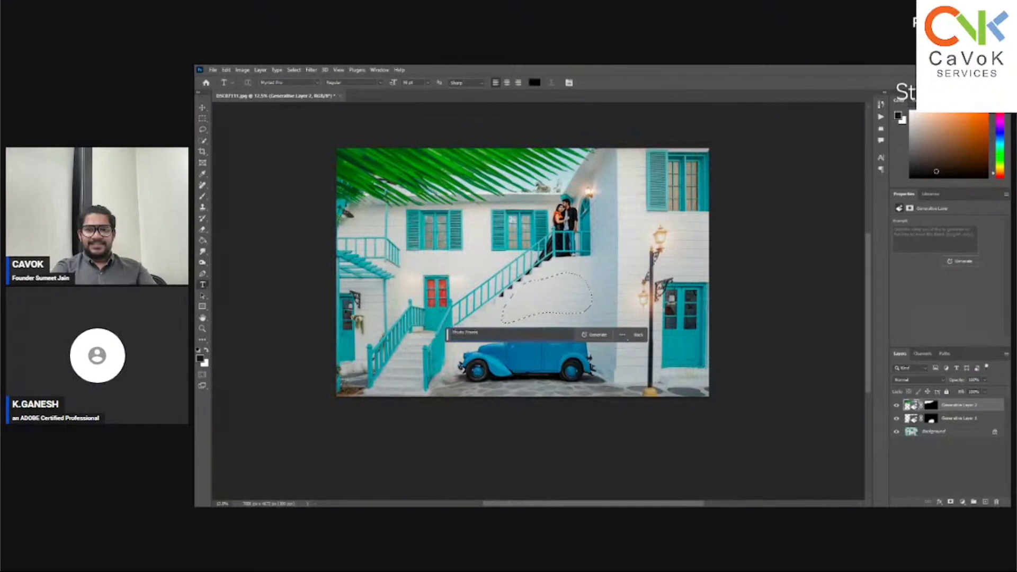
{"action": "key", "text": "Return"}
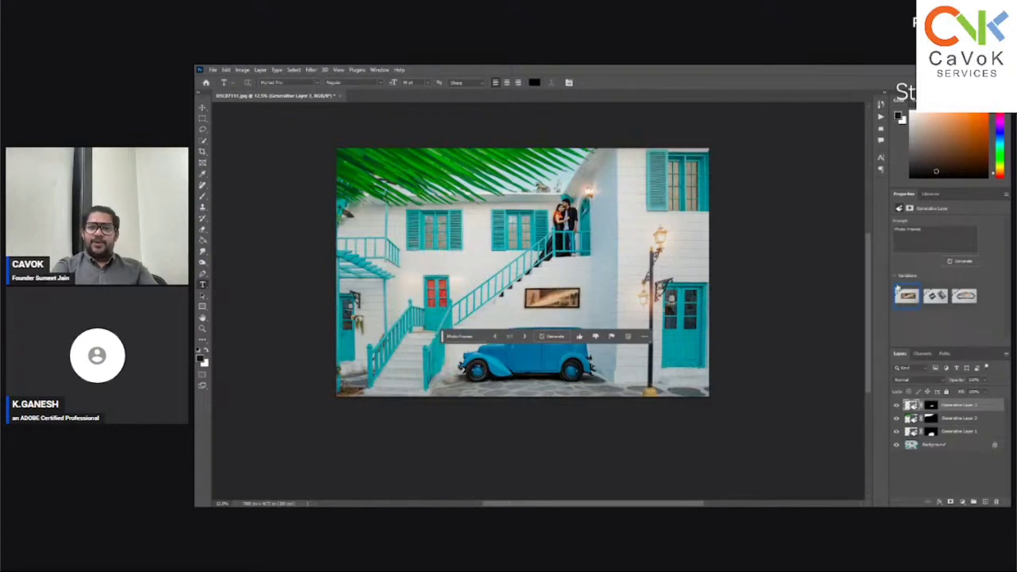
- Preview the photo frame variations on the wall: the single landscape frame, the two tilted frames and the ornate oval one
{"action": "left_click", "coordinate": [935, 296]}
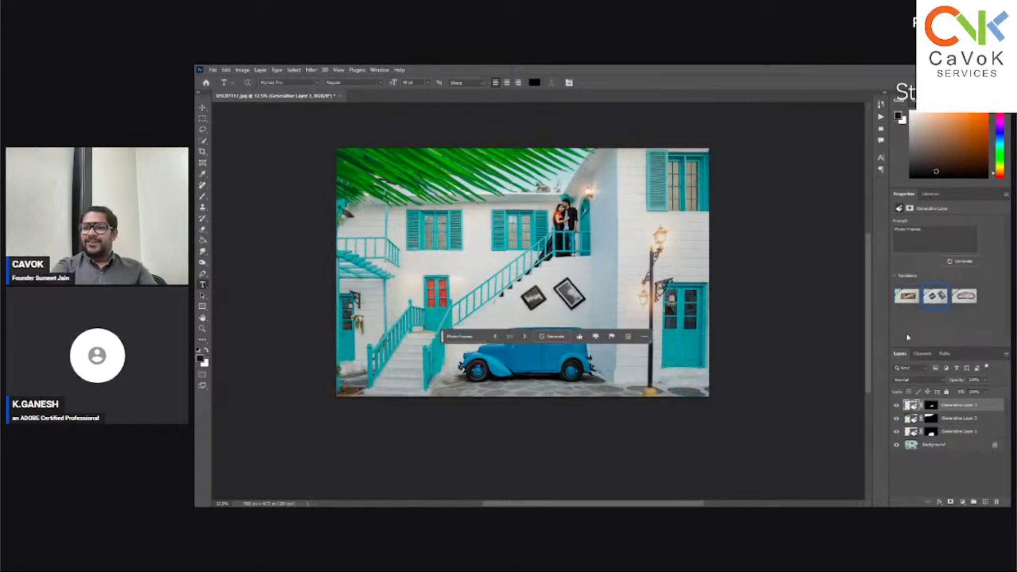
{"action": "left_click", "coordinate": [963, 300]}
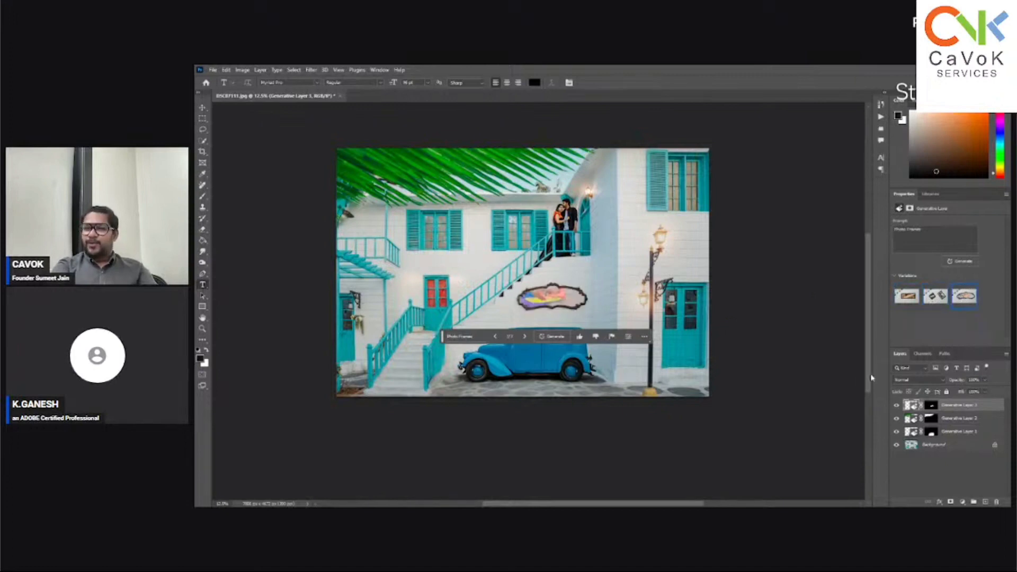
{"action": "left_click", "coordinate": [935, 296]}
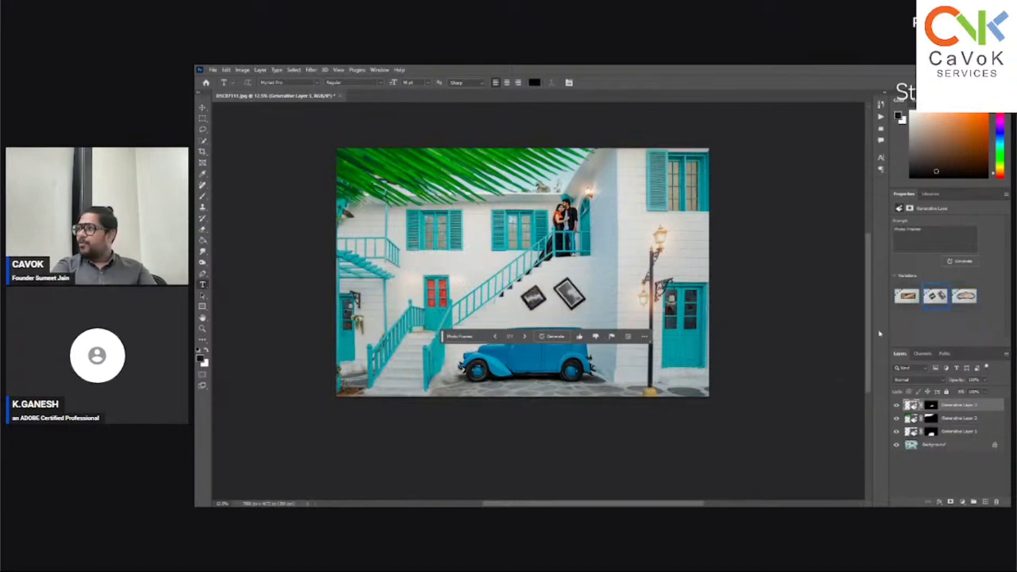
{"action": "left_click", "coordinate": [907, 296]}
- Generate another photo frame set, choose its second variation with the row of small dark frames, and preview the photo without panels
{"action": "left_click", "coordinate": [959, 261]}
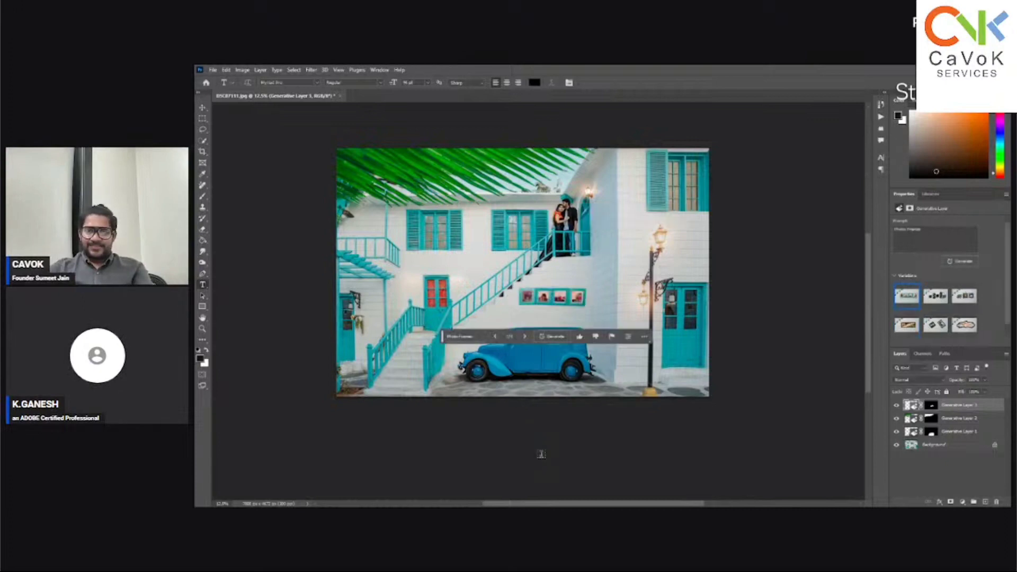
{"action": "left_click", "coordinate": [936, 296]}
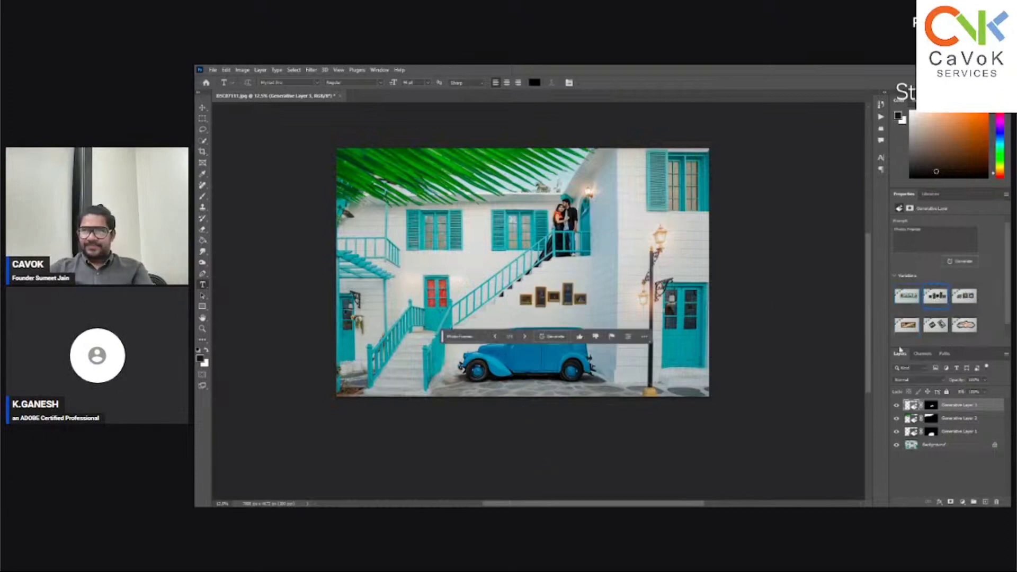
{"action": "key", "text": "Tab"}
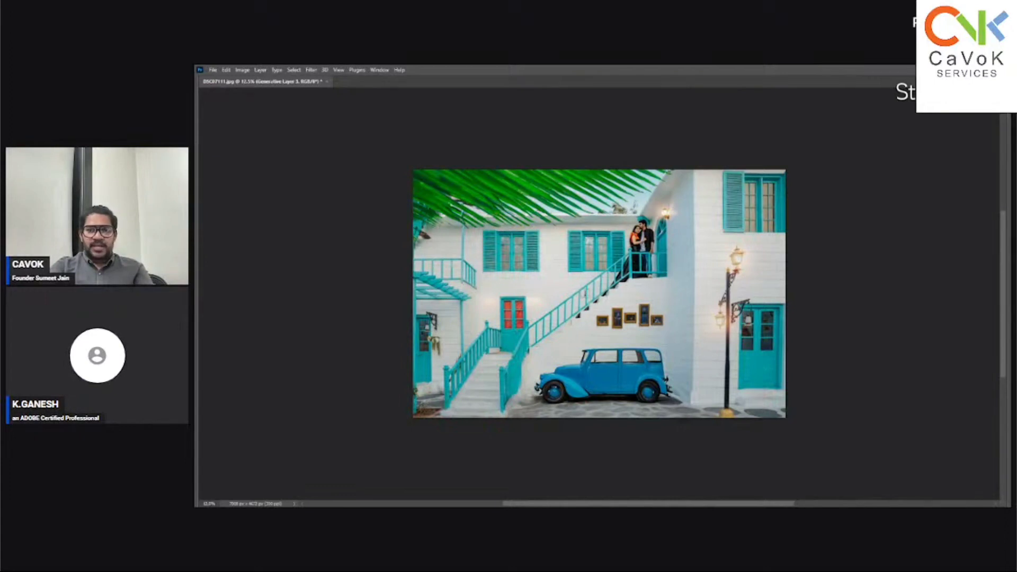
{"action": "key", "text": "Tab"}
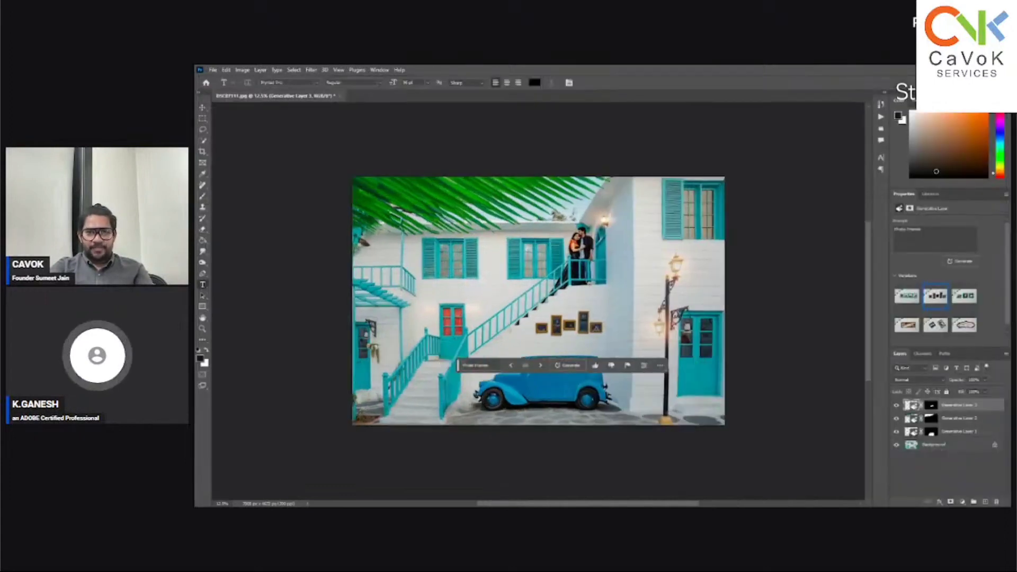
- Move the contextual task bar into the empty space above the photo and toggle its display off and on
{"action": "left_click_drag", "start_coordinate": [459, 365], "coordinate": [457, 154]}
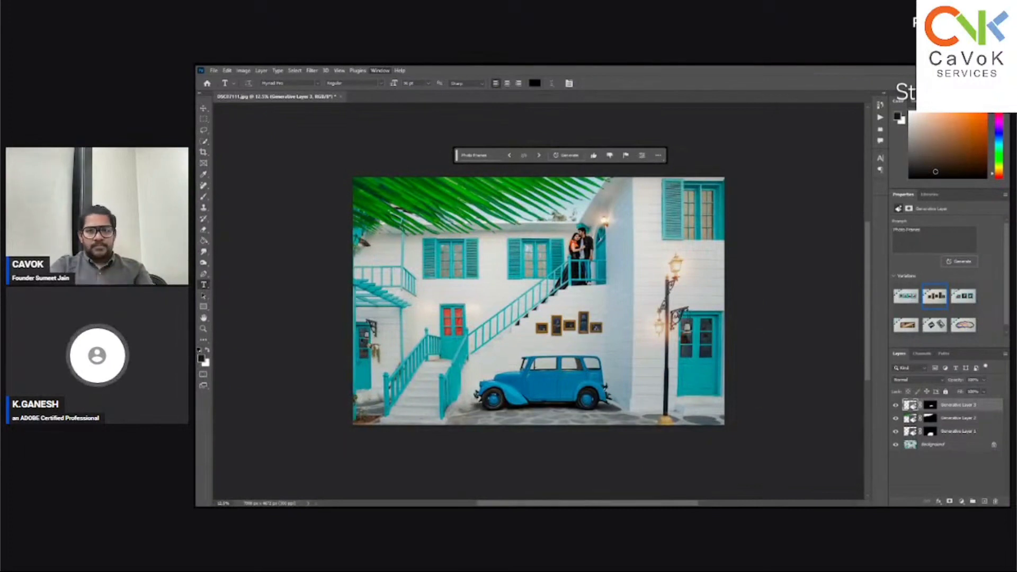
{"action": "left_click", "coordinate": [424, 428]}
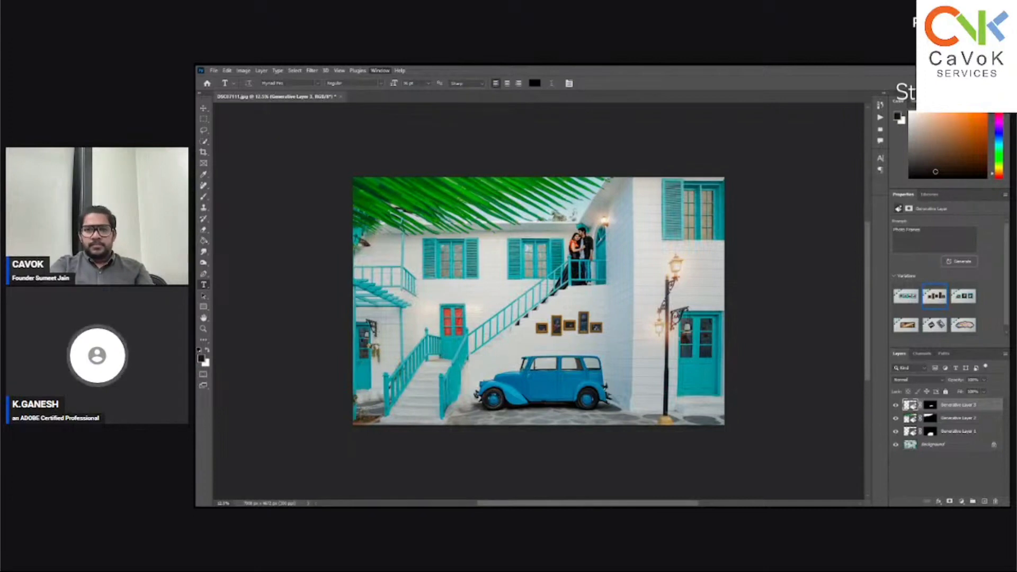
{"action": "left_click", "coordinate": [440, 431]}
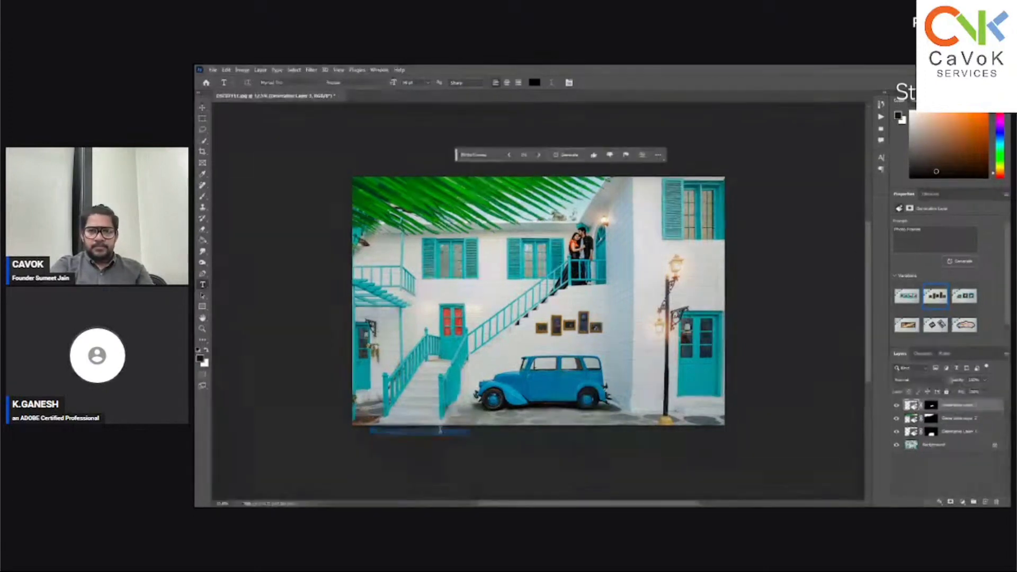
{"action": "left_click_drag", "start_coordinate": [457, 155], "coordinate": [422, 154]}
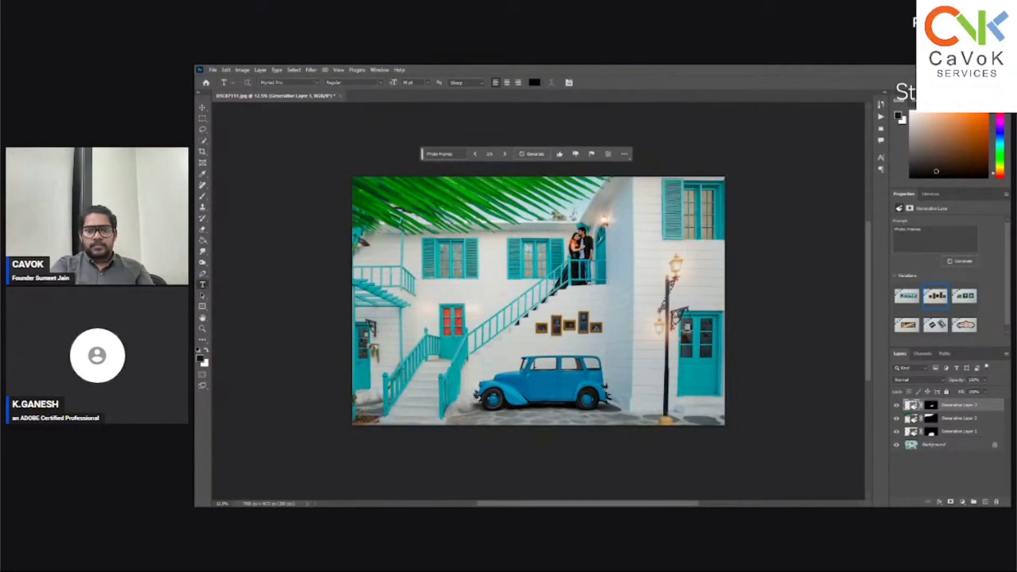
- Close the house photo without saving and open the photo of the couple in the pink arch, with the Lasso tool active
{"action": "left_click", "coordinate": [339, 96]}
{"action": "key", "text": "n"}
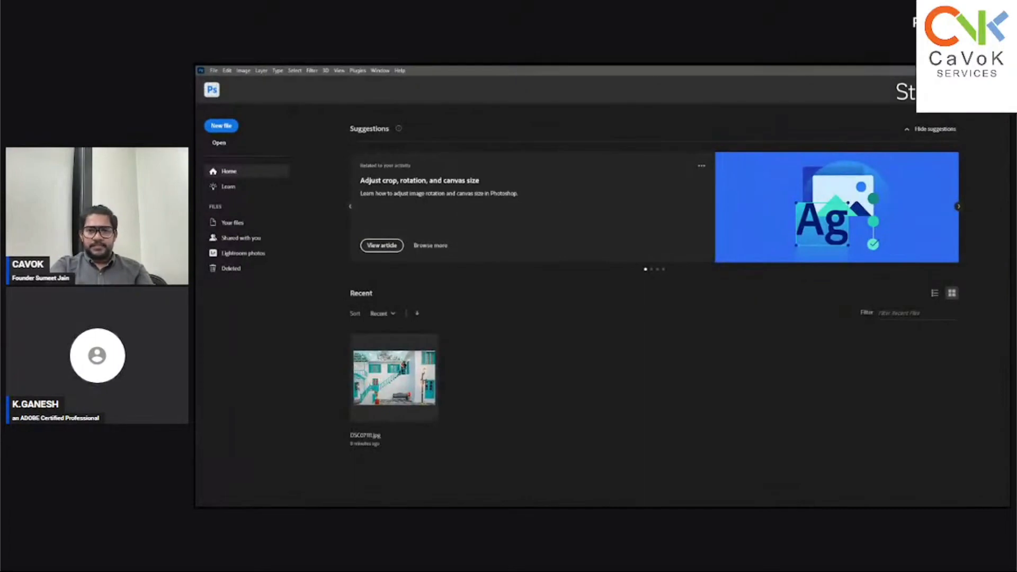
{"action": "left_click_drag", "start_coordinate": [641, 303], "coordinate": [616, 305]}
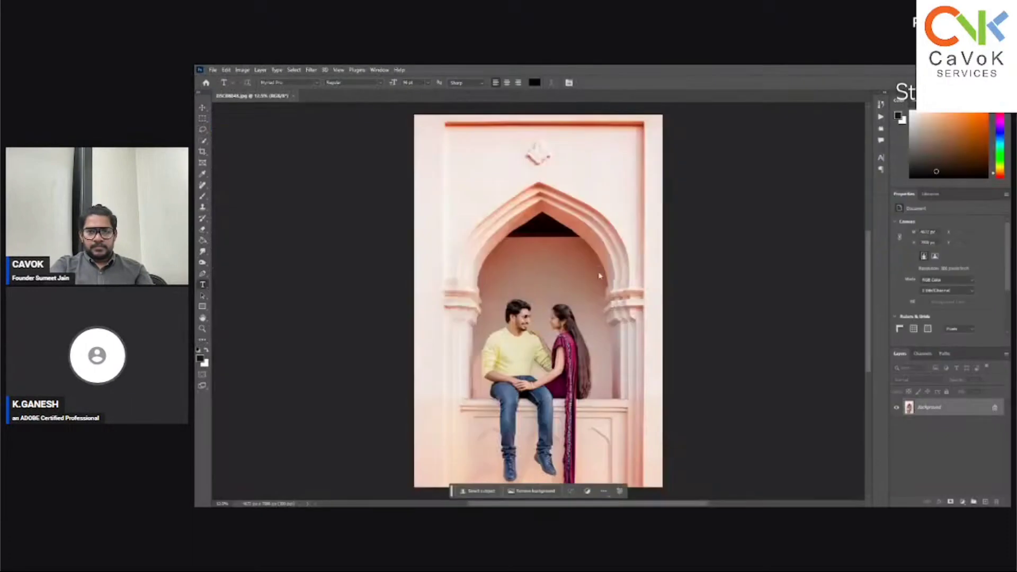
{"action": "key", "text": "l"}
{"action": "mouse_move", "coordinate": [465, 396]}
{"action": "left_mouse_down"}
{"action": "mouse_move", "coordinate": [468, 255]}
{"action": "mouse_move", "coordinate": [540, 189]}
{"action": "left_mouse_up"}
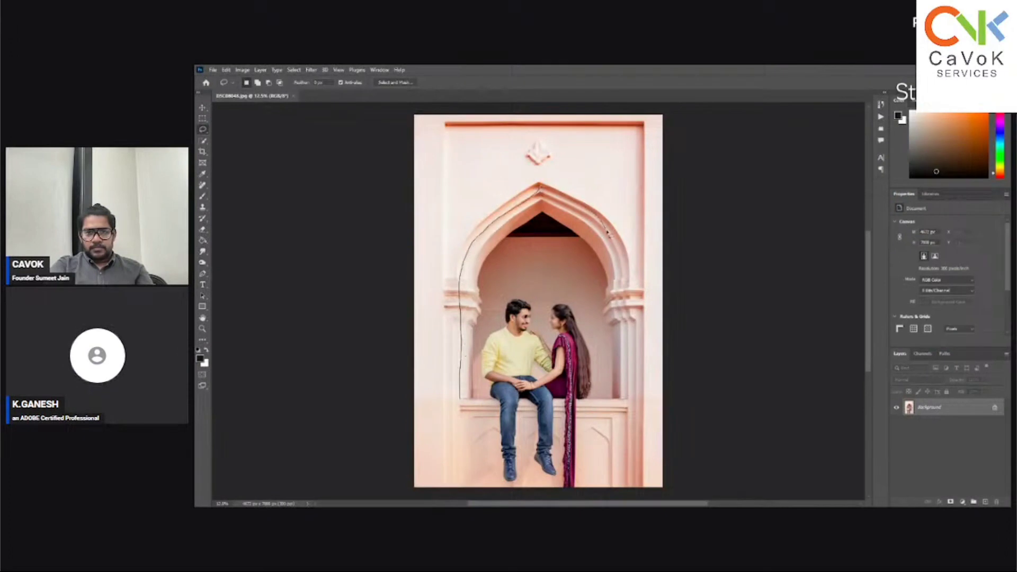
{"action": "left_click_drag", "start_coordinate": [608, 232], "coordinate": [608, 233]}
{"action": "key", "text": "ctrl+d"}
- Lasso around the arch and couple, invert the selection, run Generative Fill without a prompt and choose the third variation with side arches
{"action": "mouse_move", "coordinate": [456, 399]}
{"action": "left_mouse_down"}
{"action": "mouse_move", "coordinate": [449, 280]}
{"action": "mouse_move", "coordinate": [480, 220]}
{"action": "mouse_move", "coordinate": [542, 169]}
{"action": "mouse_move", "coordinate": [587, 190]}
{"action": "mouse_move", "coordinate": [632, 242]}
{"action": "mouse_move", "coordinate": [635, 318]}
{"action": "mouse_move", "coordinate": [631, 377]}
{"action": "mouse_move", "coordinate": [582, 419]}
{"action": "mouse_move", "coordinate": [578, 479]}
{"action": "mouse_move", "coordinate": [501, 495]}
{"action": "mouse_move", "coordinate": [462, 439]}
{"action": "mouse_move", "coordinate": [461, 416]}
{"action": "left_mouse_up"}
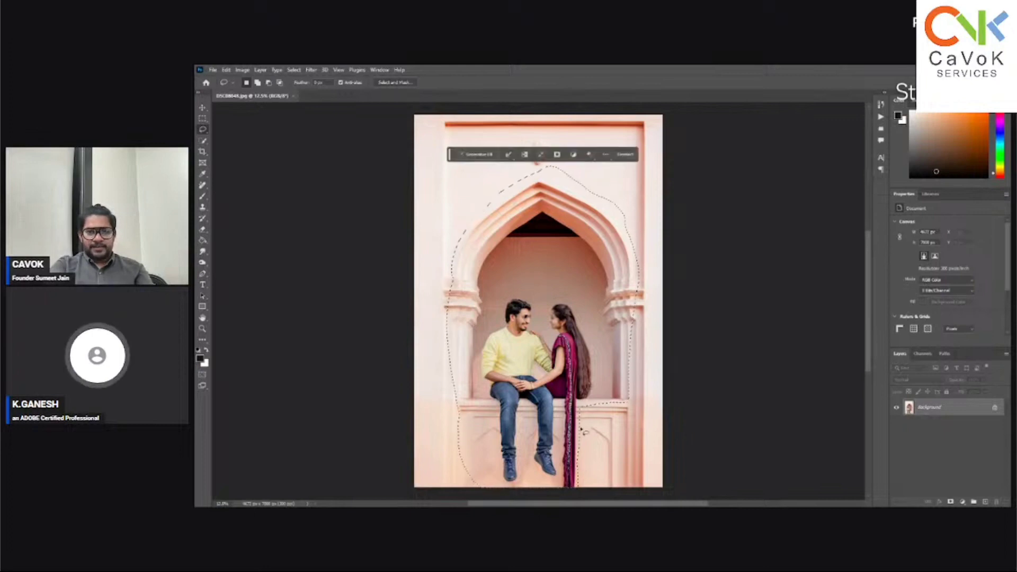
{"action": "key", "text": "ctrl+minus"}
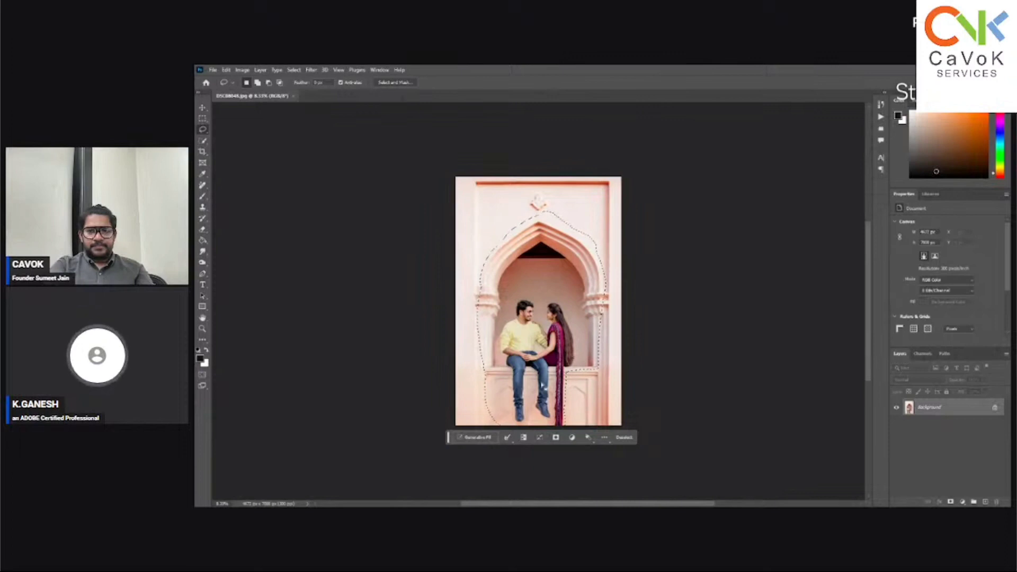
{"action": "key", "text": "ctrl+shift+i"}
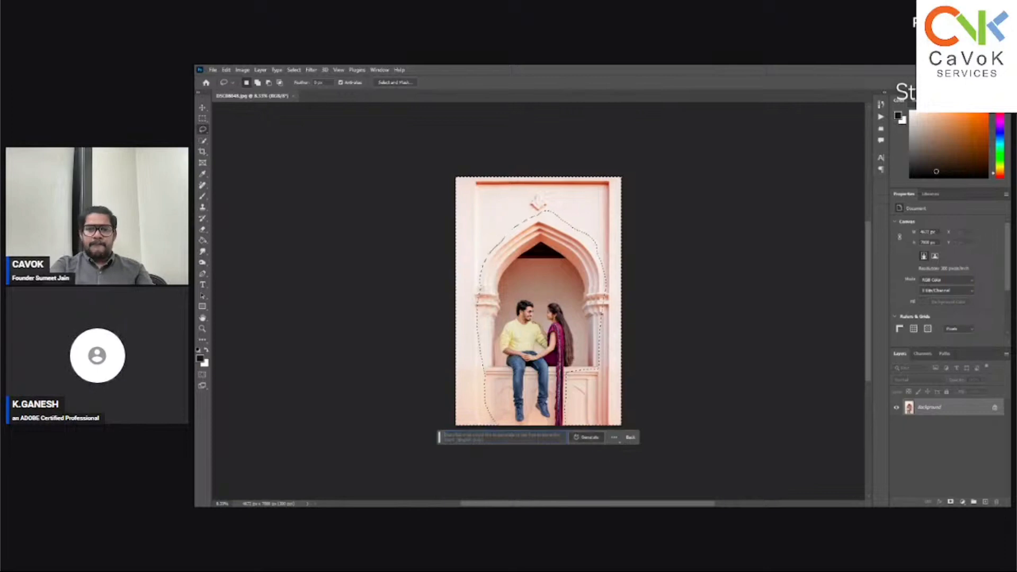
{"action": "key", "text": "Return"}
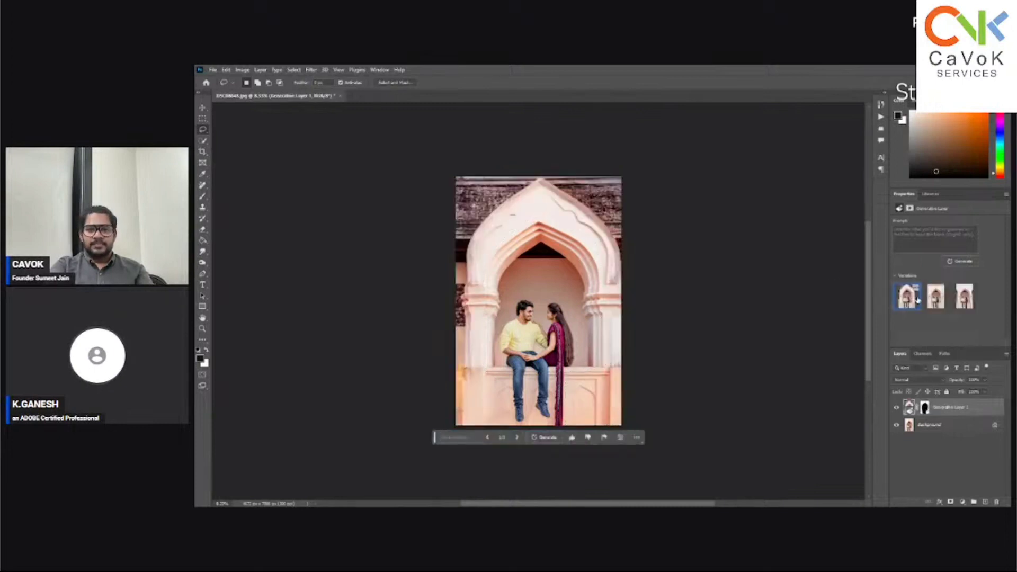
{"action": "left_click", "coordinate": [935, 298]}
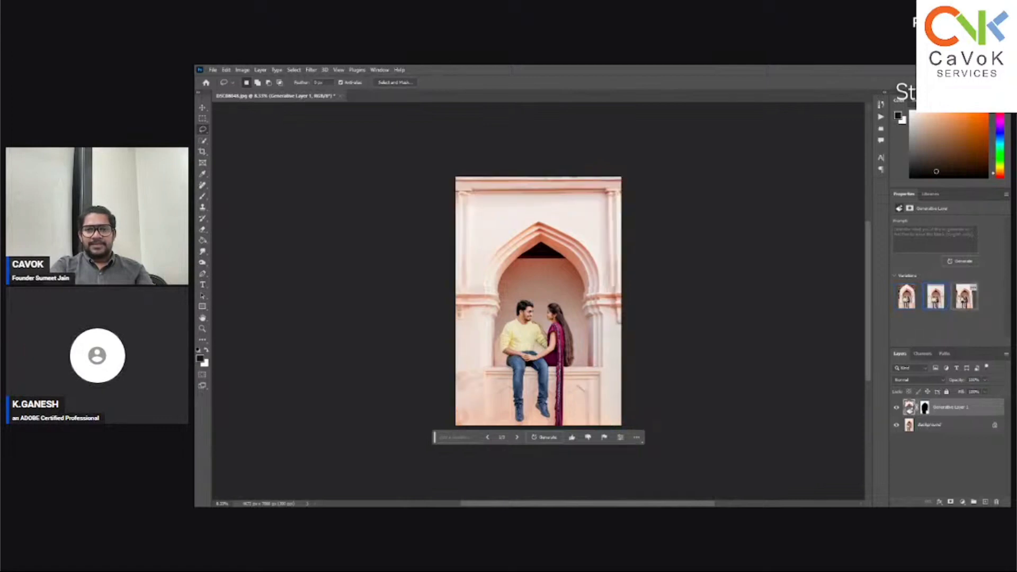
{"action": "left_click", "coordinate": [964, 298]}
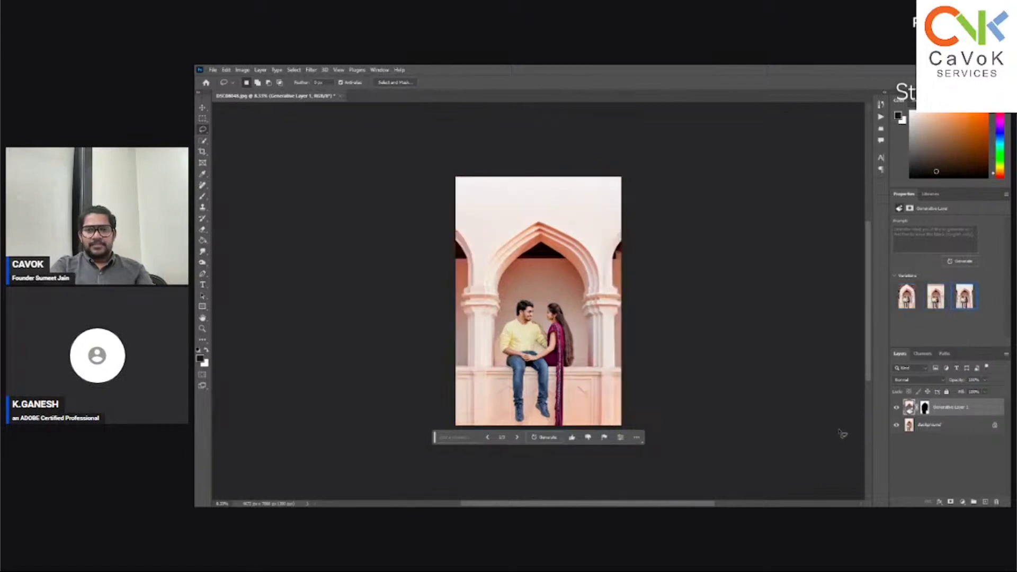
- Compare the couple photo before and after by toggling the generative layer's visibility, and delete that layer
{"action": "left_click", "coordinate": [897, 409]}
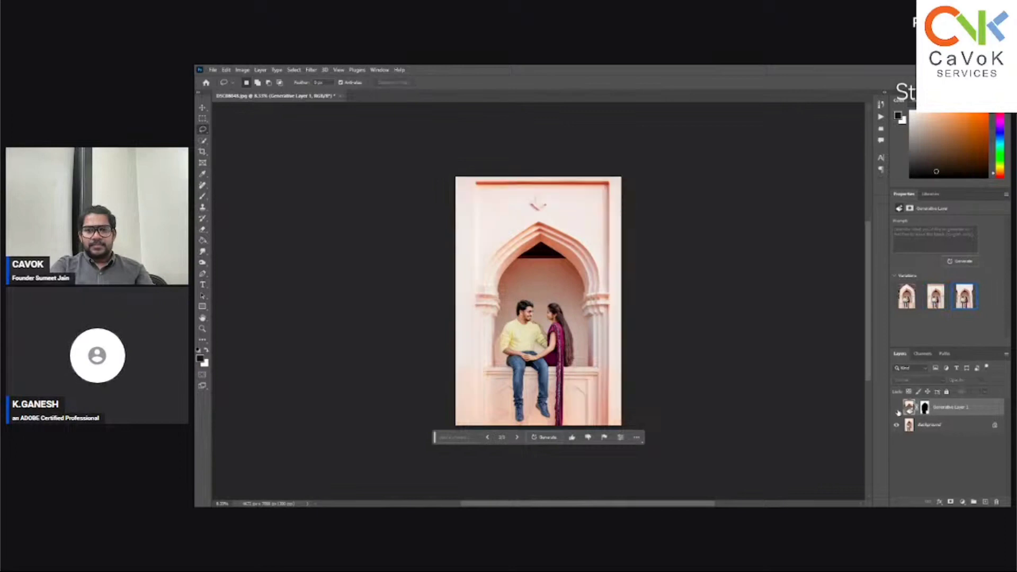
{"action": "left_click", "coordinate": [897, 409]}
{"action": "left_click", "coordinate": [896, 409]}
{"action": "left_click", "coordinate": [897, 408]}
{"action": "left_click", "coordinate": [897, 409]}
{"action": "left_click", "coordinate": [896, 410]}
{"action": "left_click", "coordinate": [897, 409]}
{"action": "left_click", "coordinate": [897, 409]}
{"action": "left_click", "coordinate": [897, 410]}
{"action": "left_click", "coordinate": [897, 410]}
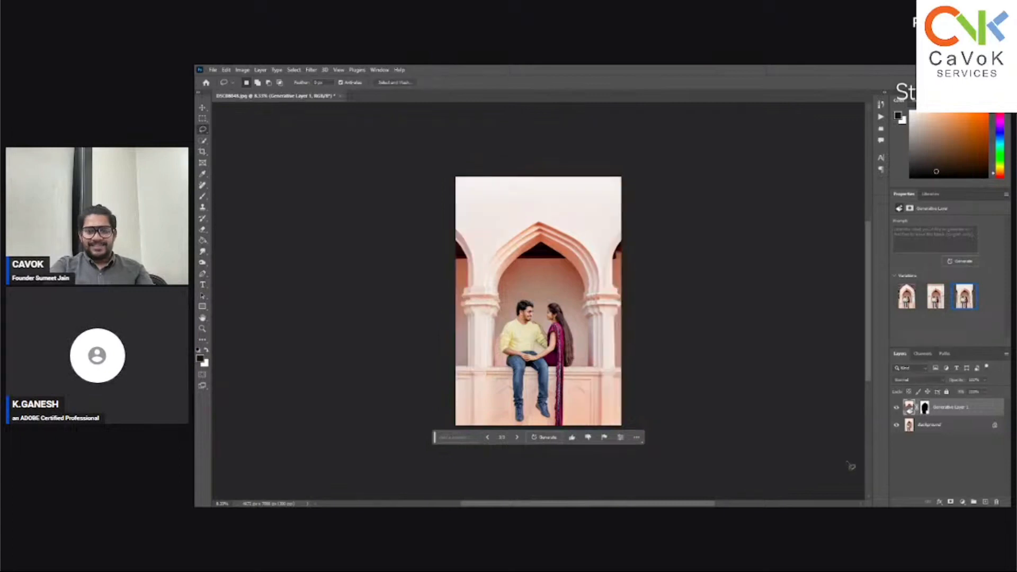
{"action": "left_click", "coordinate": [898, 410]}
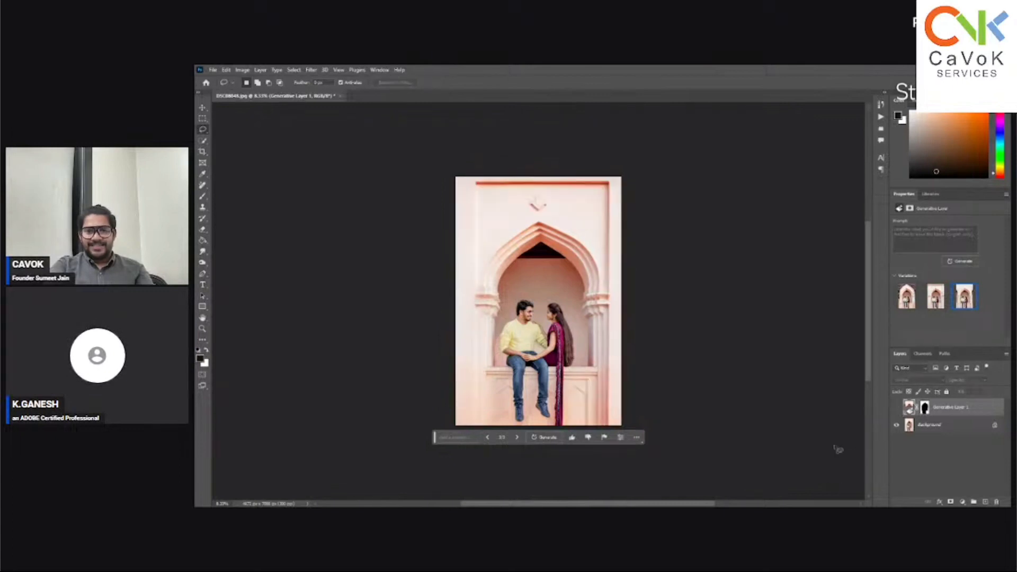
{"action": "left_click_drag", "start_coordinate": [958, 408], "coordinate": [996, 501]}
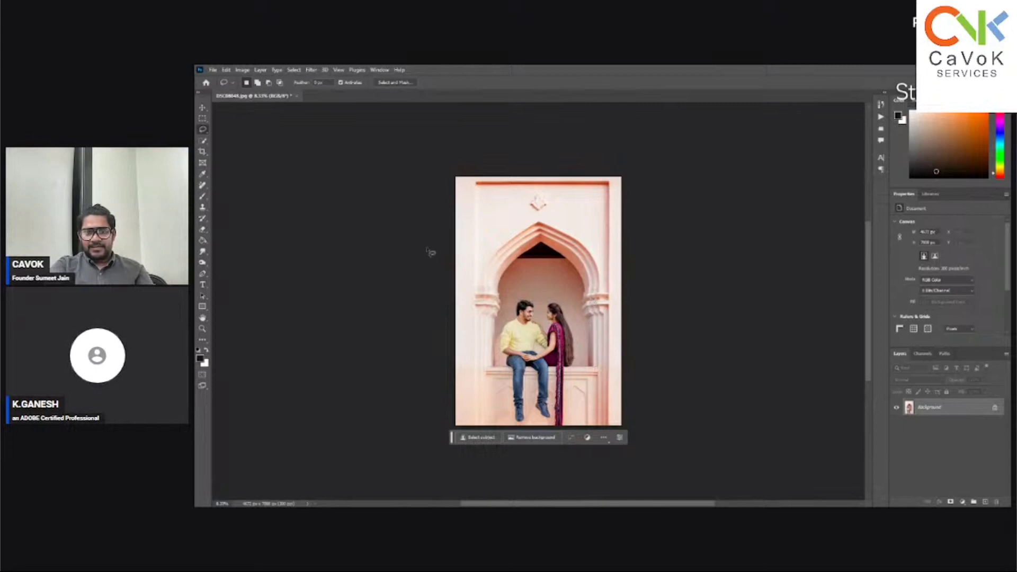
{"action": "left_click", "coordinate": [203, 141]}
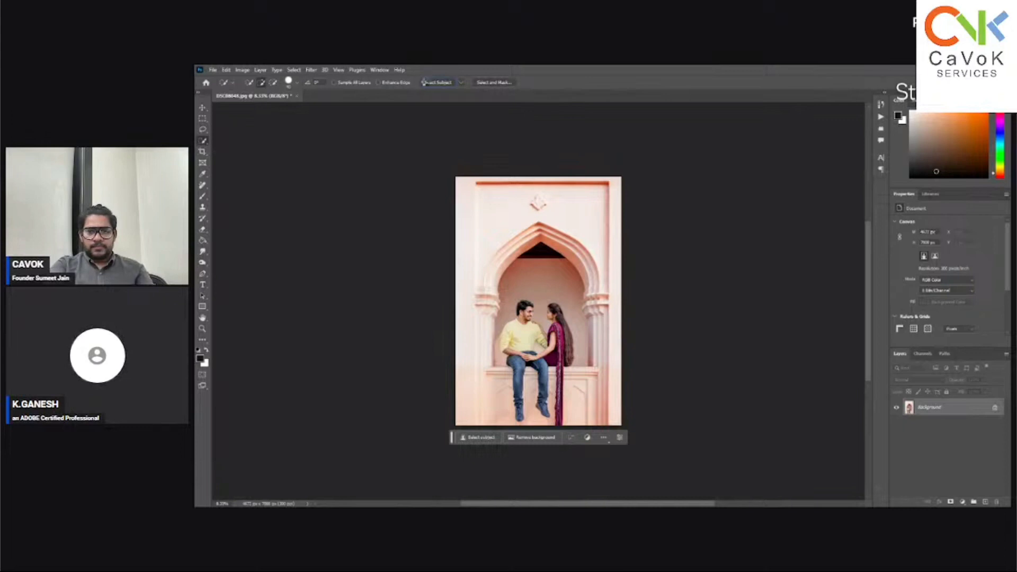
{"action": "key", "text": "l"}
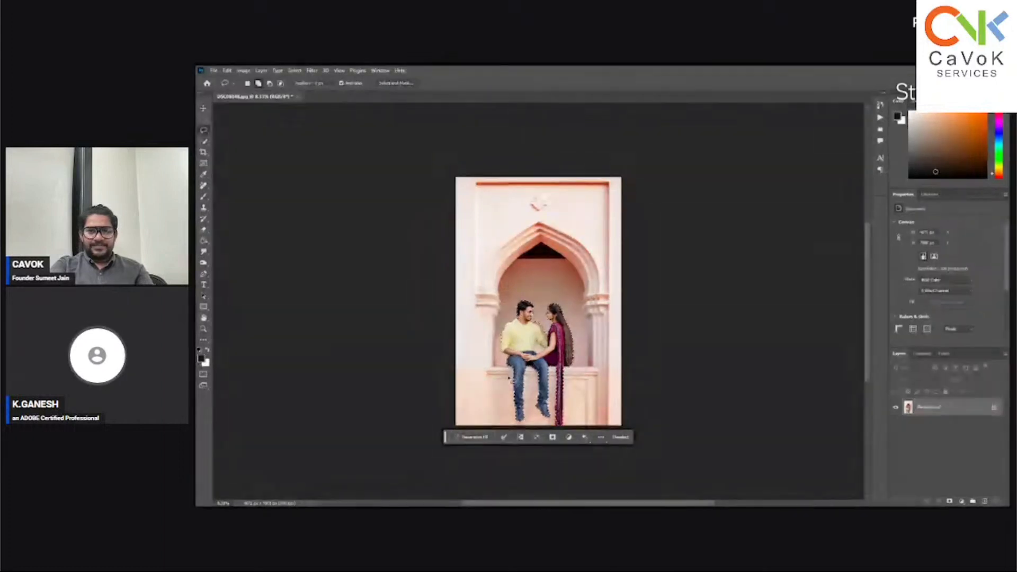
{"action": "mouse_move", "coordinate": [489, 368]}
{"action": "left_mouse_down"}
{"action": "mouse_move", "coordinate": [486, 268]}
{"action": "mouse_move", "coordinate": [499, 246]}
{"action": "mouse_move", "coordinate": [521, 226]}
{"action": "mouse_move", "coordinate": [563, 216]}
{"action": "mouse_move", "coordinate": [598, 255]}
{"action": "mouse_move", "coordinate": [602, 314]}
{"action": "mouse_move", "coordinate": [599, 373]}
{"action": "mouse_move", "coordinate": [559, 373]}
{"action": "left_mouse_up"}
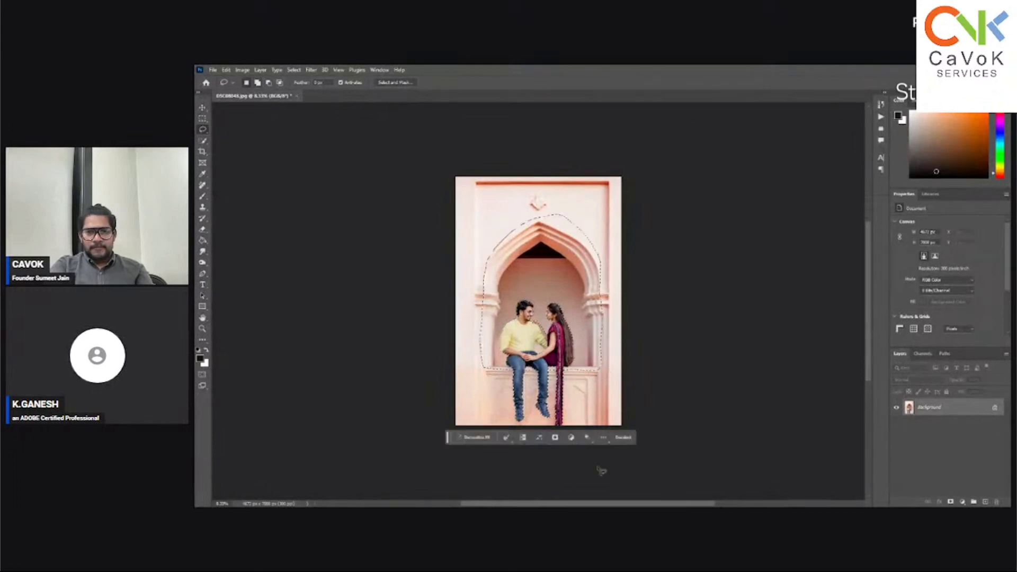
{"action": "key", "text": "ctrl+d"}
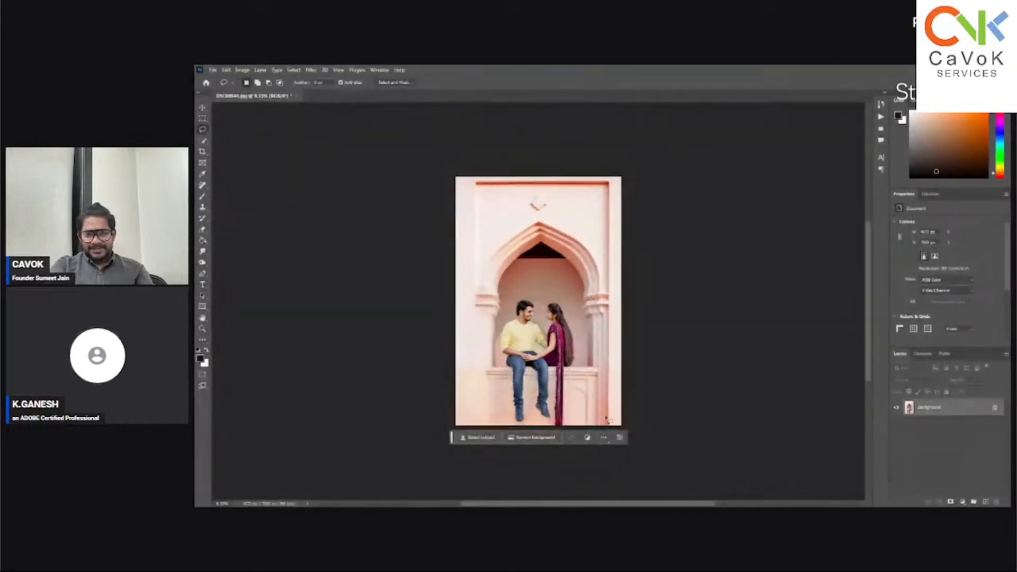
- Unlock the couple photo's background layer and crop outward to add empty canvas on both sides and below the photo
{"action": "left_click", "coordinate": [995, 407]}
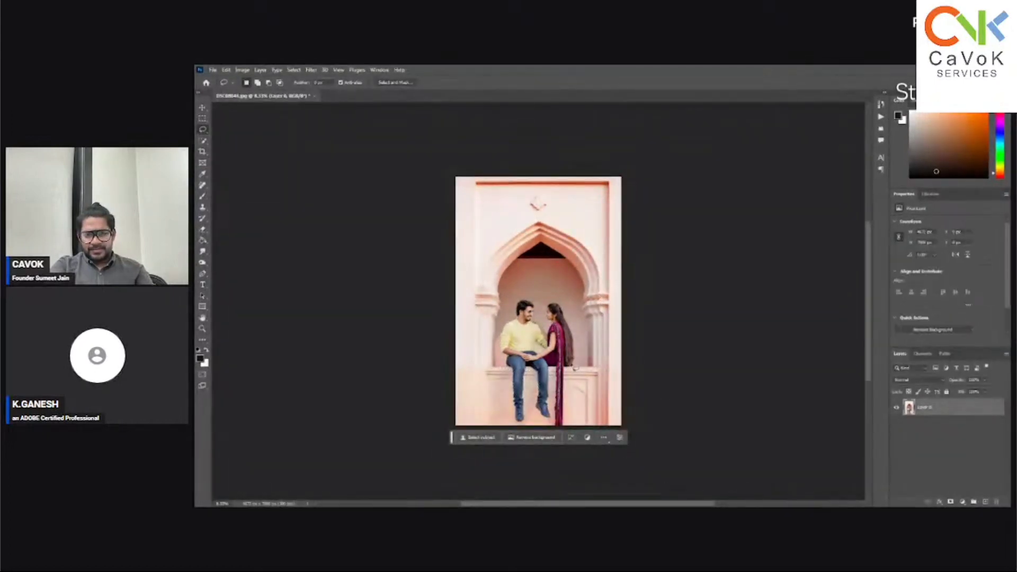
{"action": "key", "text": "c"}
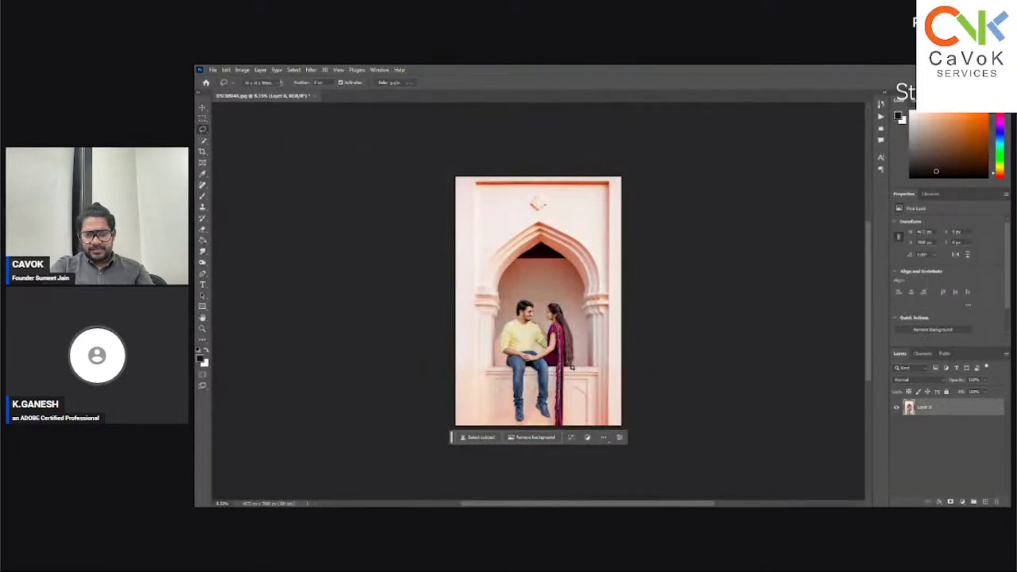
{"action": "left_click_drag", "start_coordinate": [619, 300], "coordinate": [670, 311]}
{"action": "left_click_drag", "start_coordinate": [407, 313], "coordinate": [356, 311]}
{"action": "left_click_drag", "start_coordinate": [538, 426], "coordinate": [539, 460]}
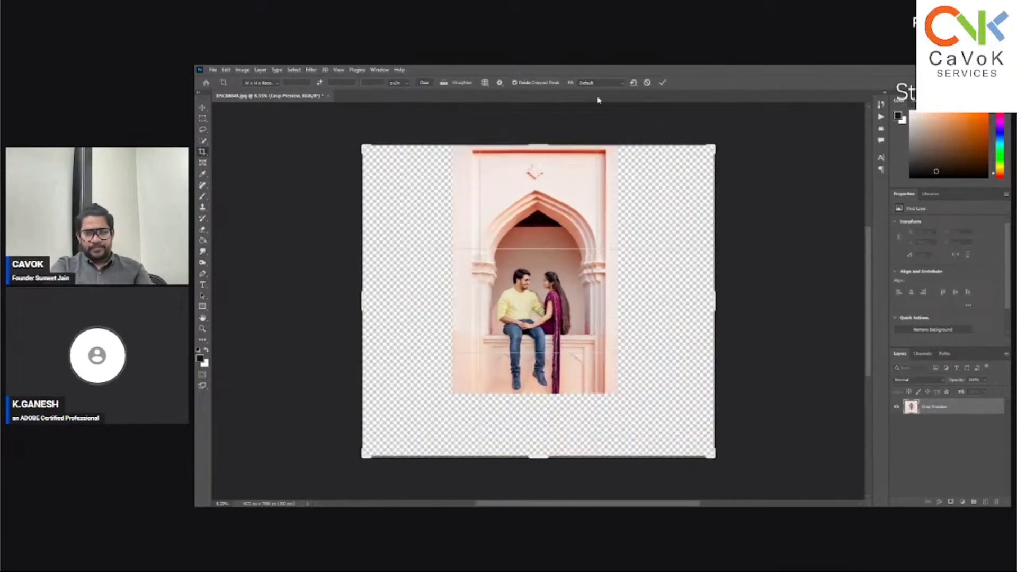
{"action": "key", "text": "Return"}
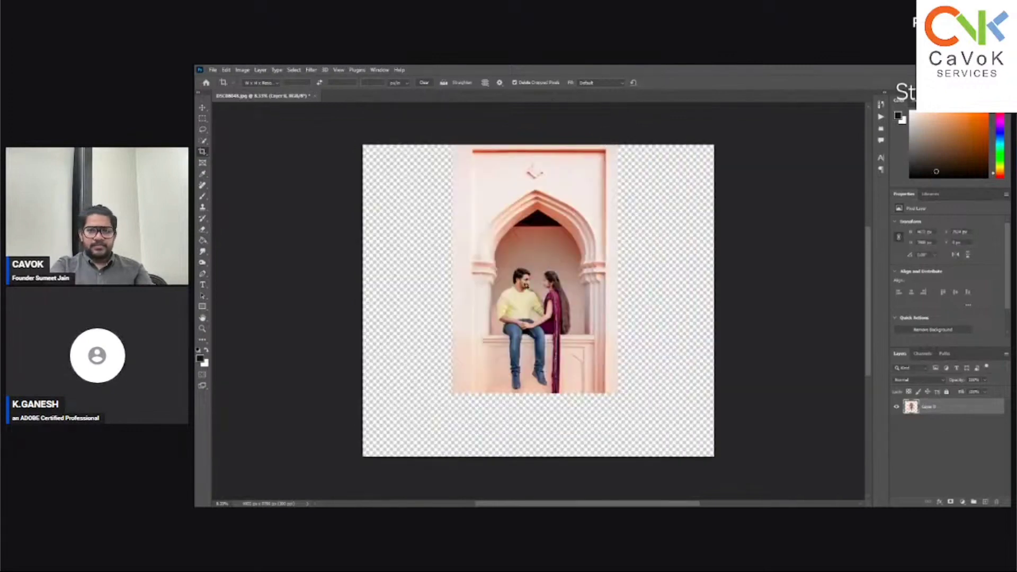
- Lasso around the arch and the couple down to their feet, and invert the selection to cover the surroundings
{"action": "key", "text": "l"}
{"action": "mouse_move", "coordinate": [482, 341]}
{"action": "left_mouse_down"}
{"action": "mouse_move", "coordinate": [484, 243]}
{"action": "mouse_move", "coordinate": [509, 204]}
{"action": "mouse_move", "coordinate": [543, 184]}
{"action": "mouse_move", "coordinate": [597, 226]}
{"action": "left_mouse_up"}
{"action": "mouse_move", "coordinate": [599, 269]}
{"action": "left_mouse_down"}
{"action": "mouse_move", "coordinate": [597, 335]}
{"action": "mouse_move", "coordinate": [577, 342]}
{"action": "left_mouse_up"}
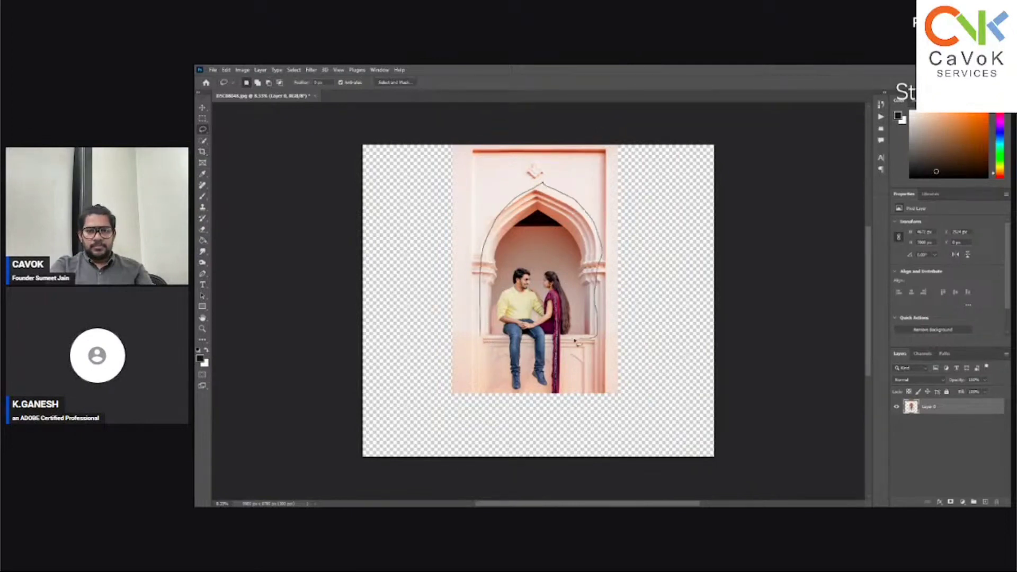
{"action": "mouse_move", "coordinate": [532, 402]}
{"action": "left_mouse_down"}
{"action": "mouse_move", "coordinate": [493, 399]}
{"action": "mouse_move", "coordinate": [479, 361]}
{"action": "left_mouse_up"}
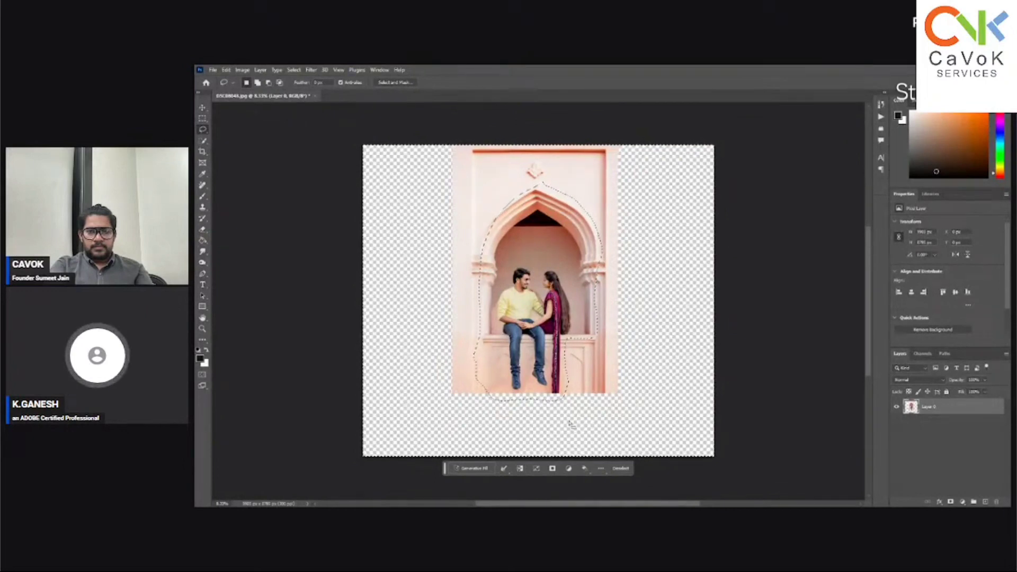
- Run Generative Fill on the selected surroundings with the prompt "Modern apartment with big size windows"
{"action": "left_click", "coordinate": [474, 468]}
{"action": "type", "text": "Modern"}
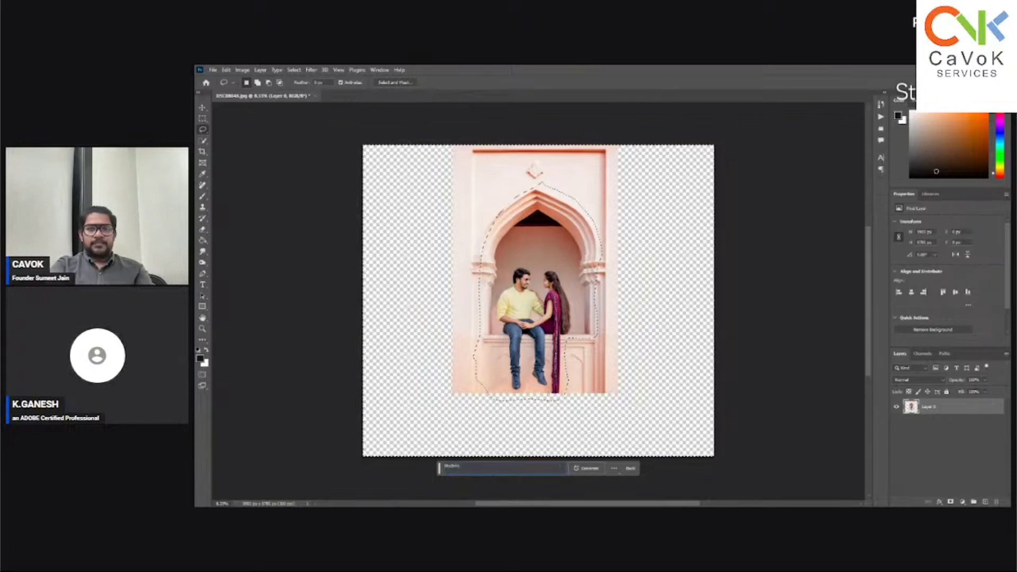
{"action": "type", "text": " apartment with bi"}
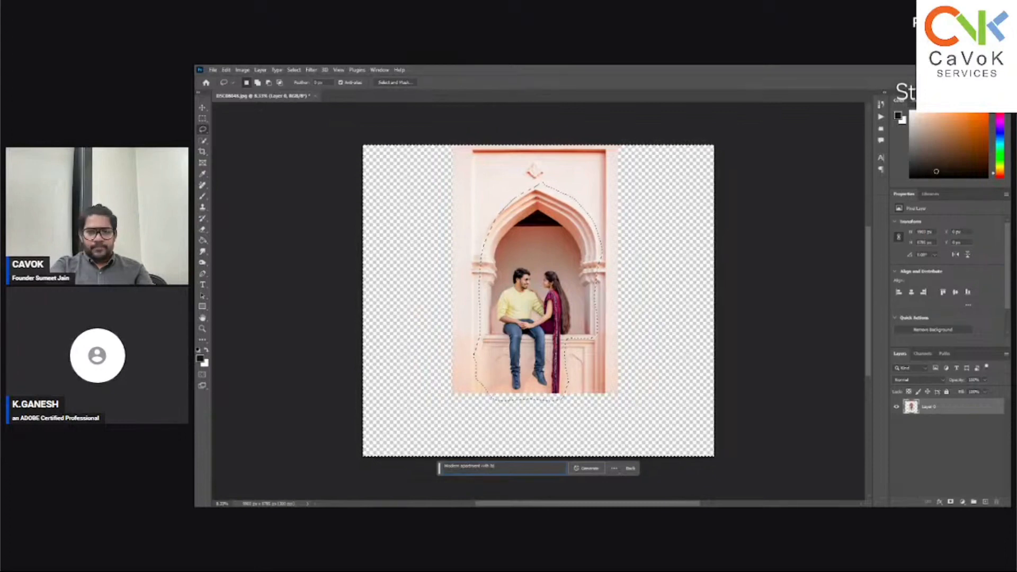
{"action": "type", "text": "win"}
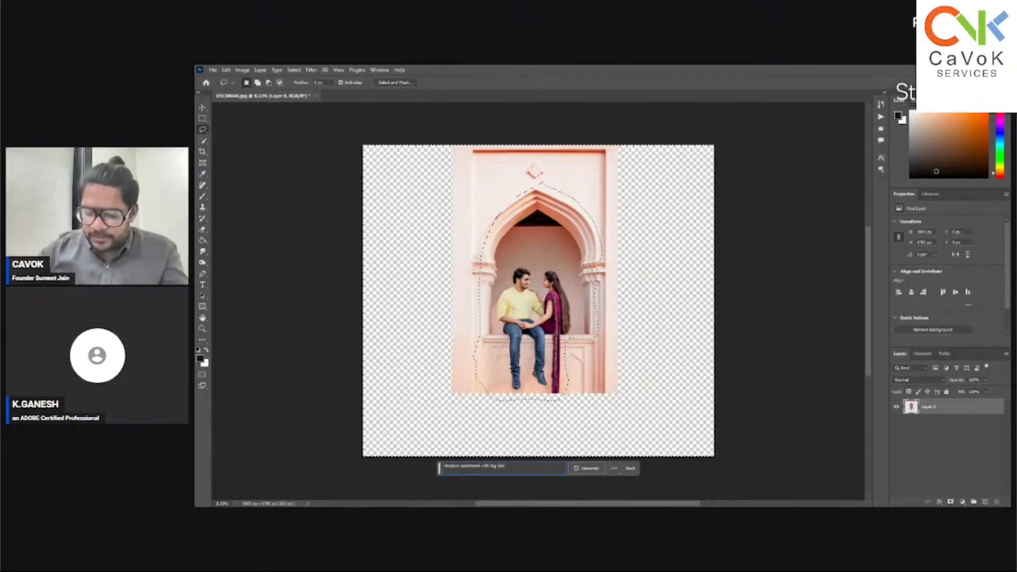
{"action": "type", "text": "dow"}
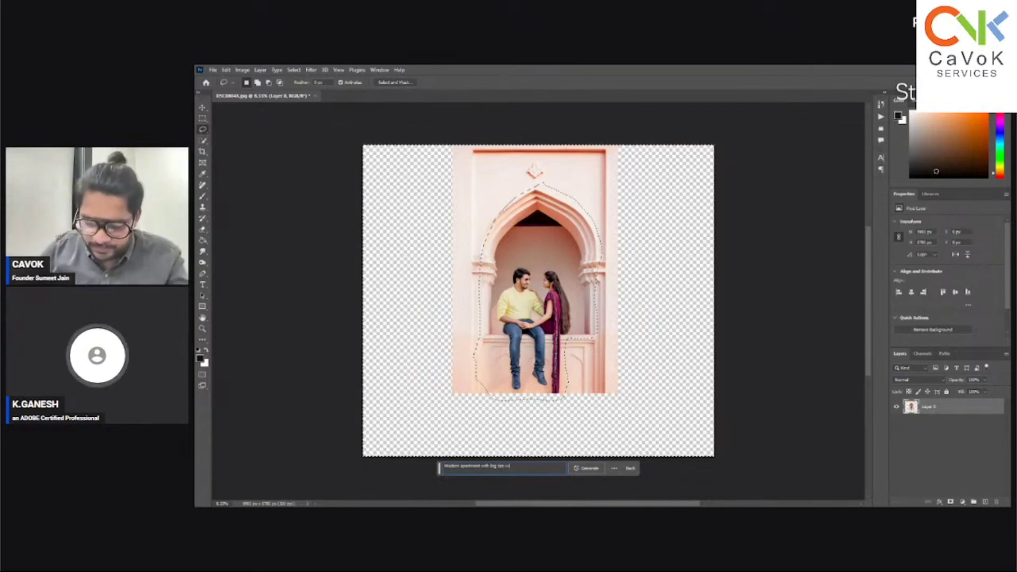
{"action": "type", "text": "ws"}
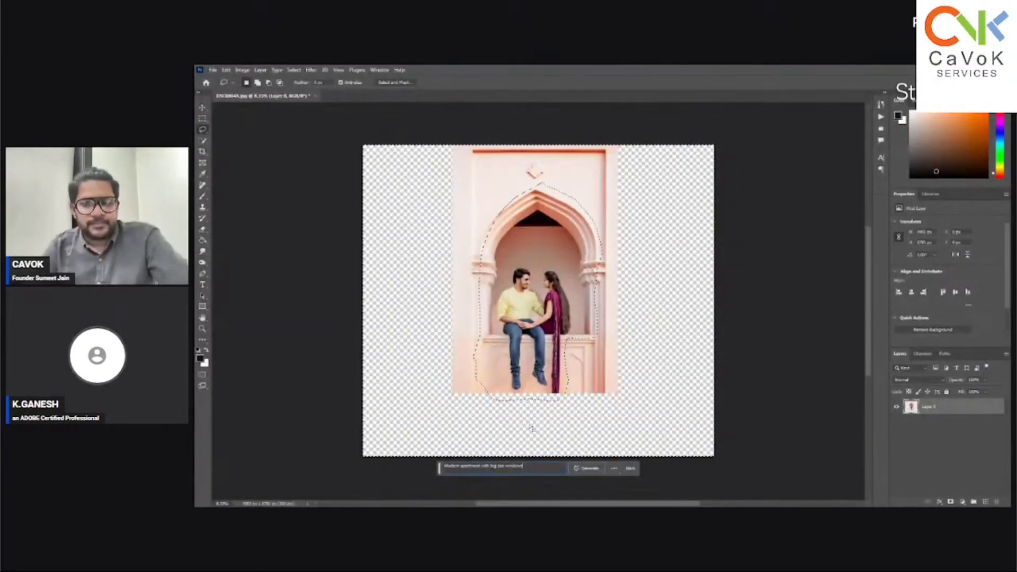
{"action": "left_click", "coordinate": [591, 468]}
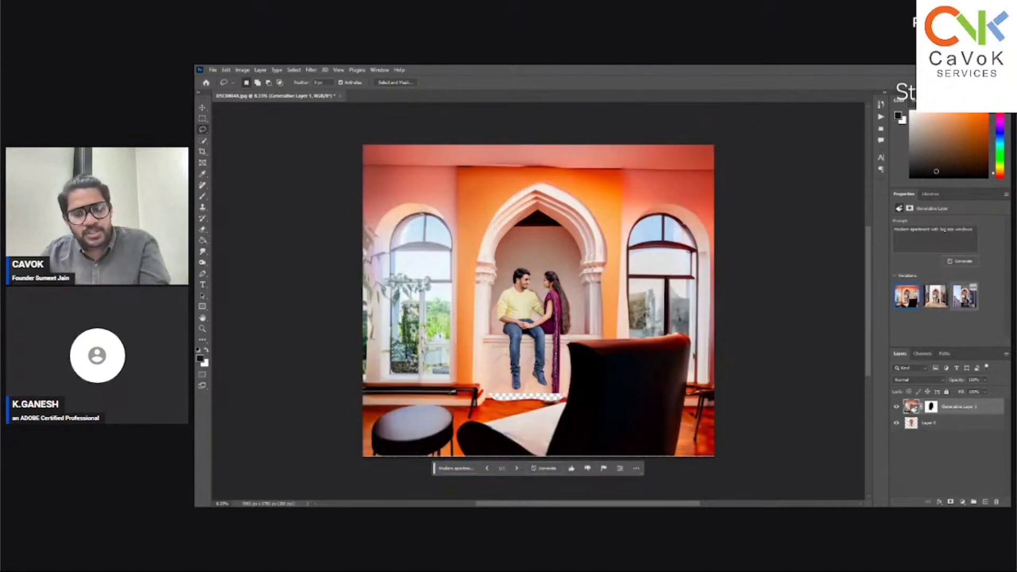
- Compare the three generated apartment variations and delete the generative layer
{"action": "left_click", "coordinate": [967, 299]}
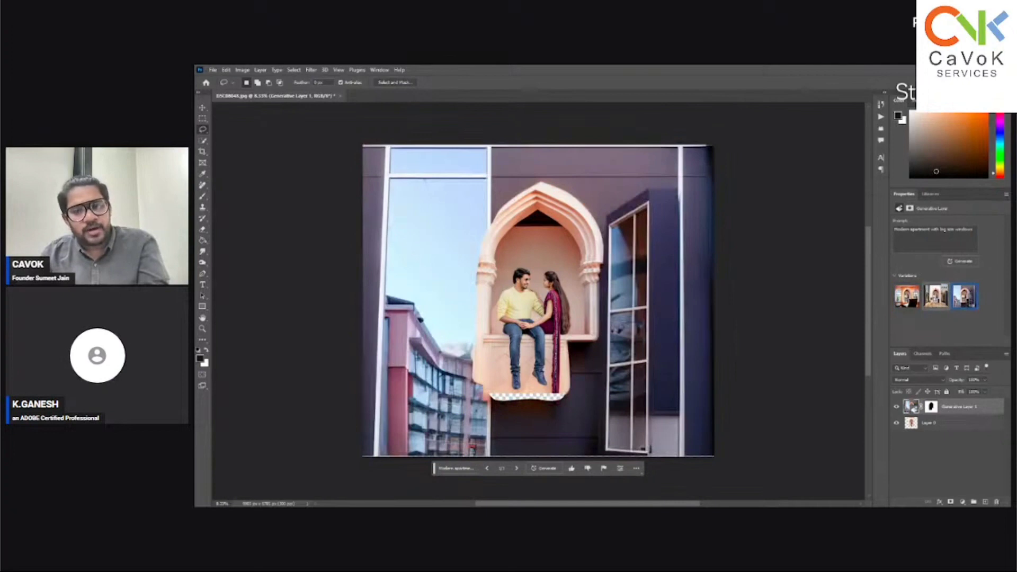
{"action": "left_click", "coordinate": [933, 301]}
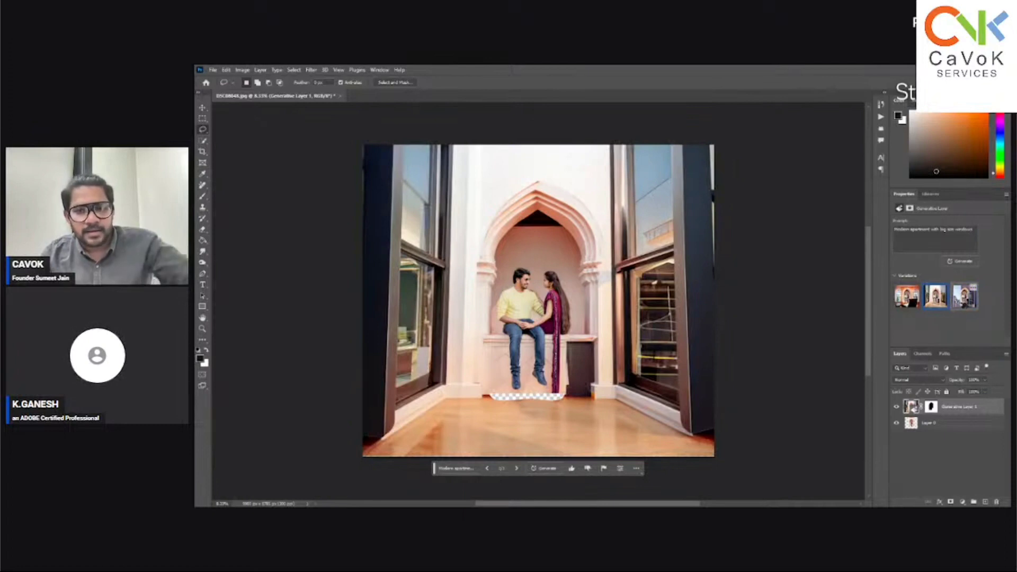
{"action": "left_click", "coordinate": [964, 296]}
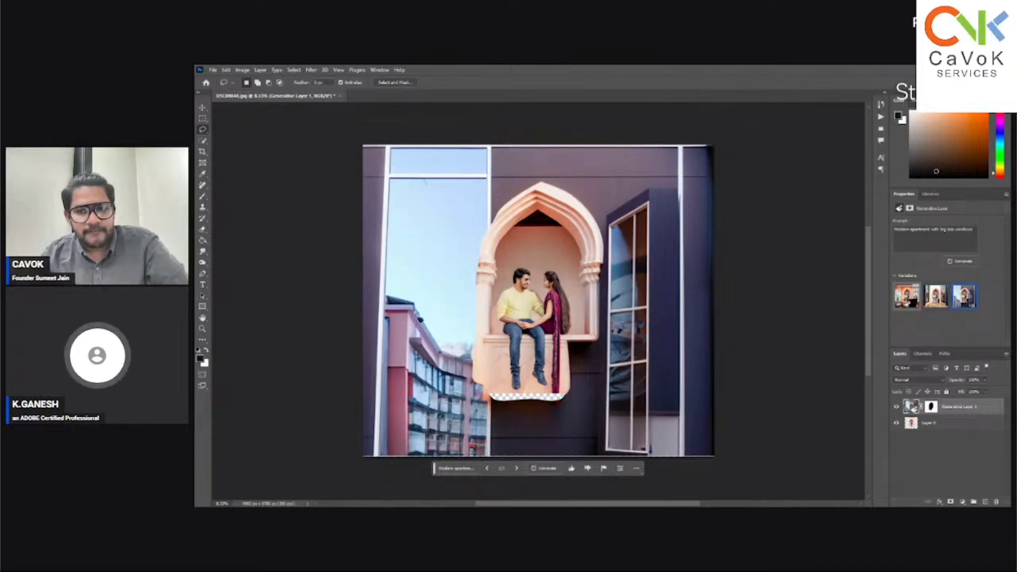
{"action": "left_click", "coordinate": [906, 302]}
{"action": "left_click_drag", "start_coordinate": [985, 404], "coordinate": [996, 503]}
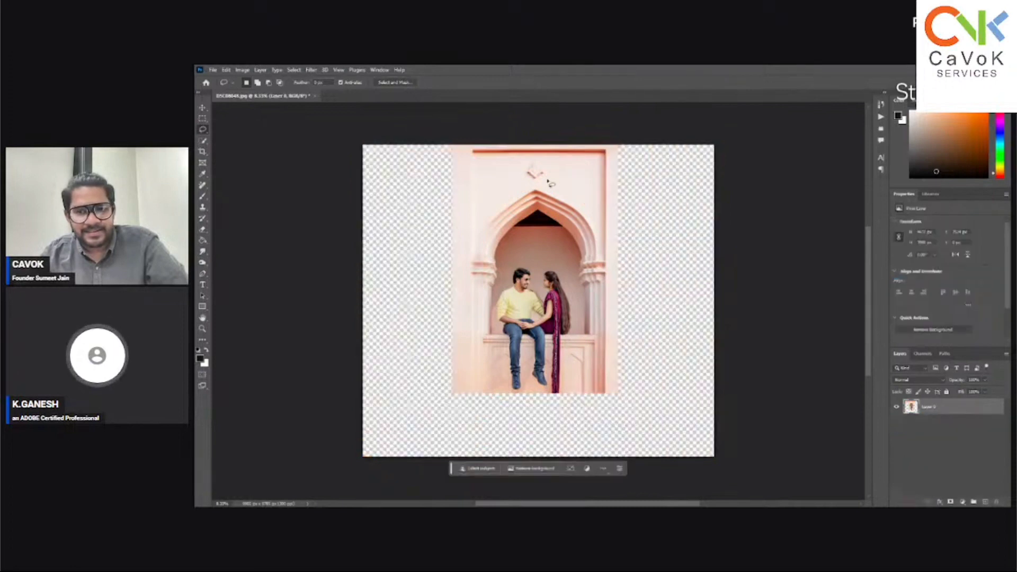
- Select a rectangle around the arch and couple, invert it, and begin a Generative Fill prompt for an apartment
{"action": "key", "text": "m"}
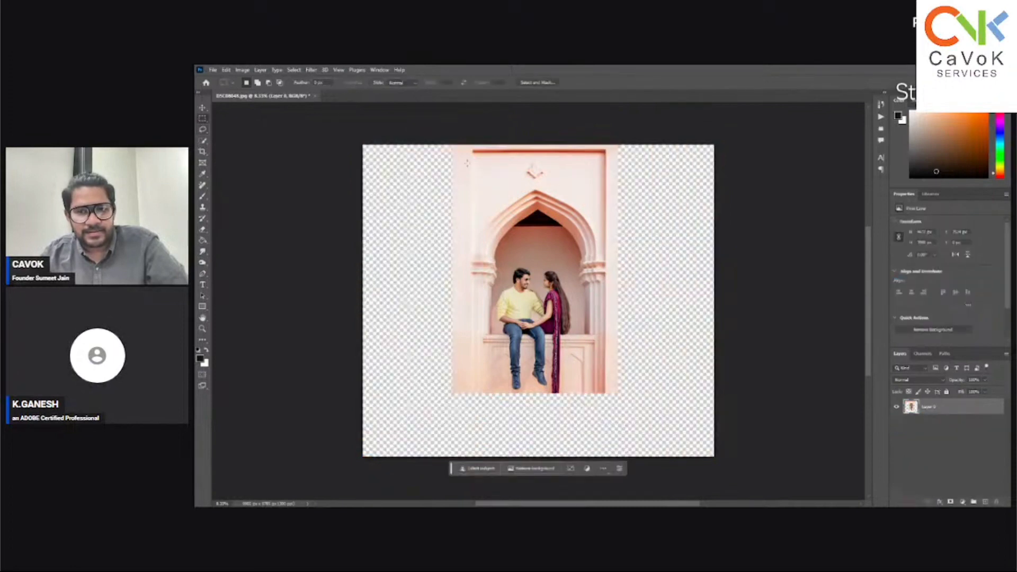
{"action": "left_click_drag", "start_coordinate": [471, 171], "coordinate": [595, 392]}
{"action": "key", "text": "ctrl+shift+i"}
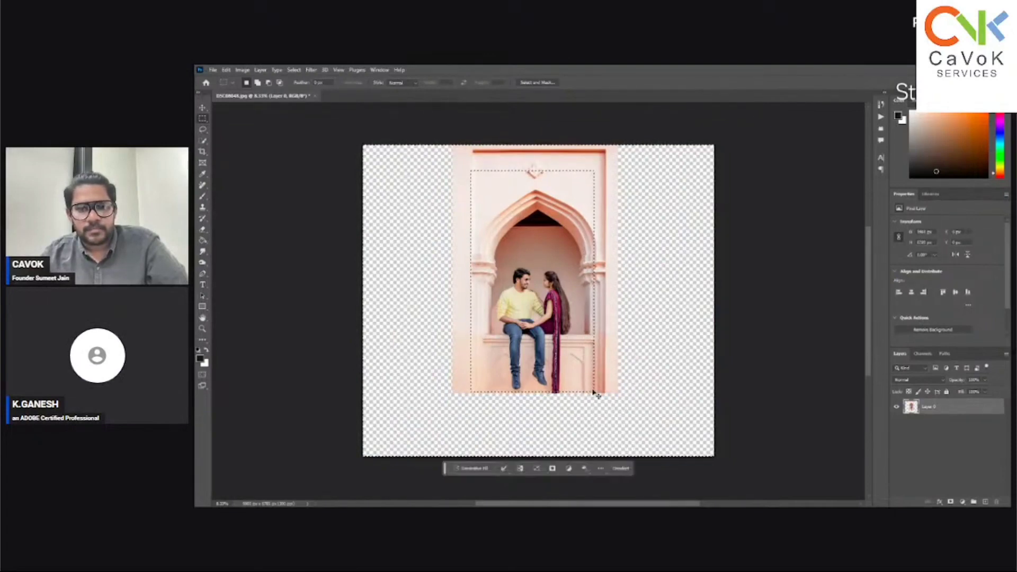
{"action": "left_click", "coordinate": [472, 468]}
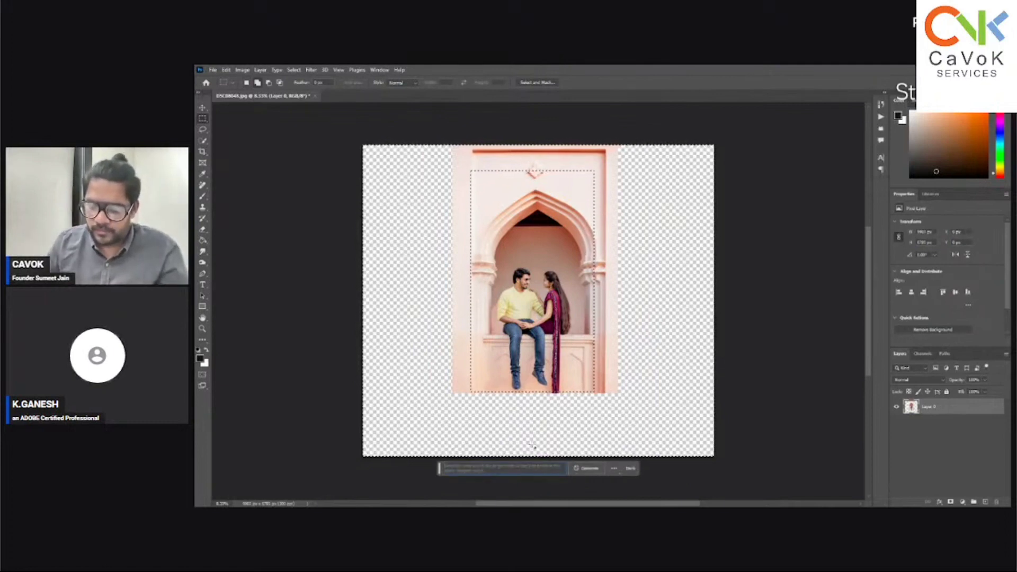
{"action": "type", "text": "Addrtment"}
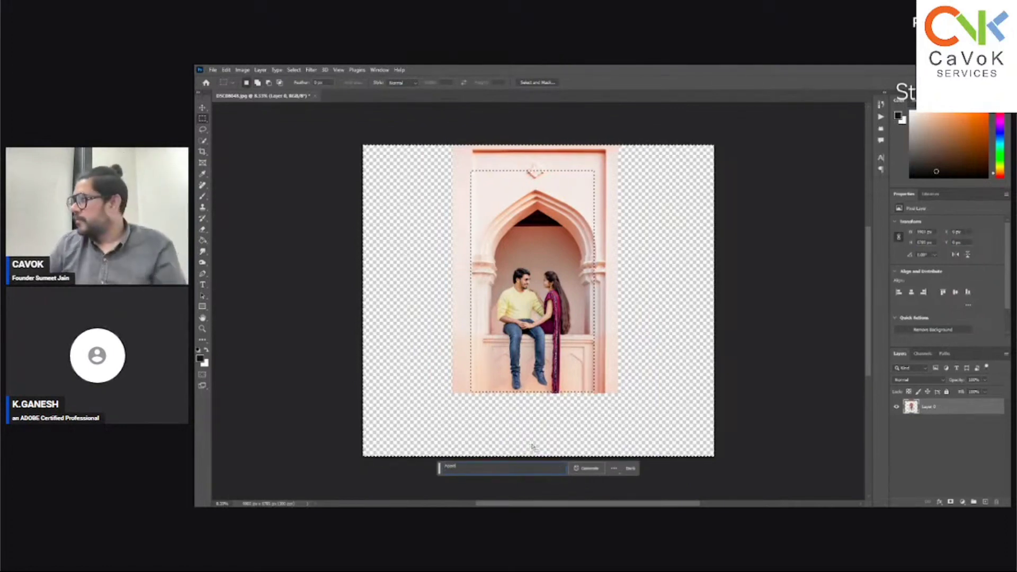
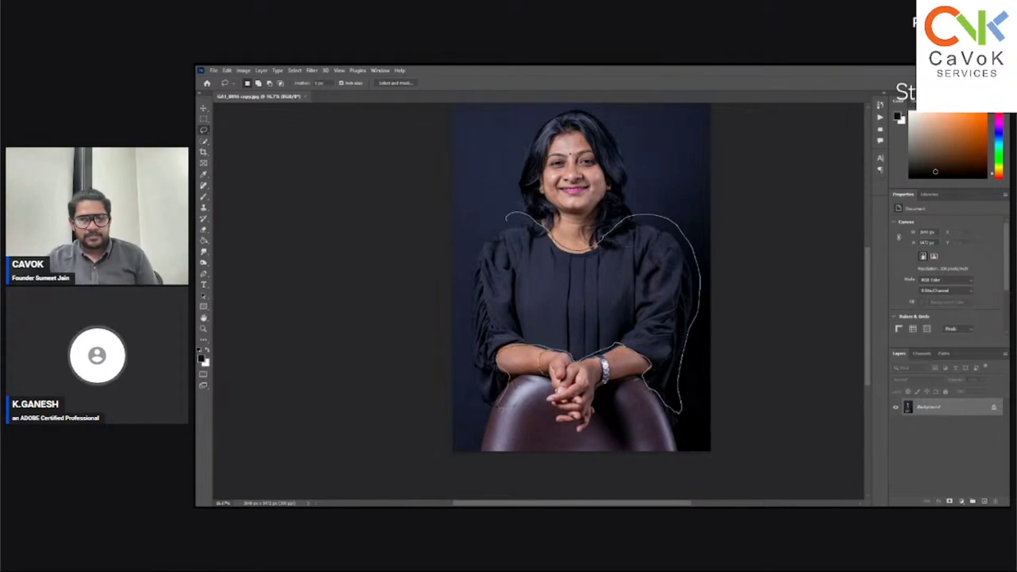
- Lasso around the woman's dark dress, excluding neck and forearms, and run Generative Fill with the prompt "Change the Dress"
{"action": "mouse_move", "coordinate": [507, 380]}
{"action": "left_mouse_down"}
{"action": "mouse_move", "coordinate": [459, 324]}
{"action": "mouse_move", "coordinate": [479, 225]}
{"action": "left_mouse_up"}
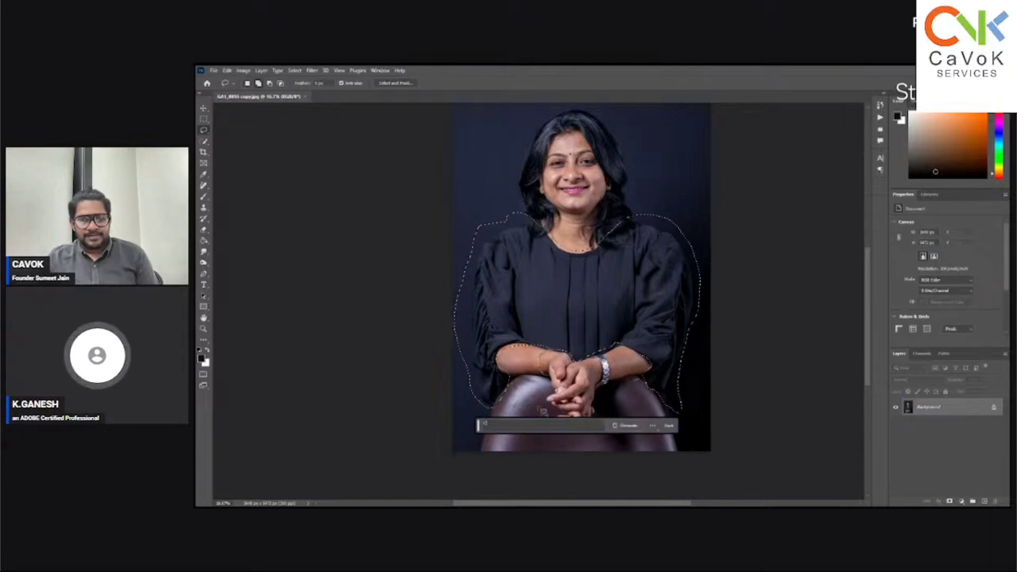
{"action": "type", "text": "Chai"}
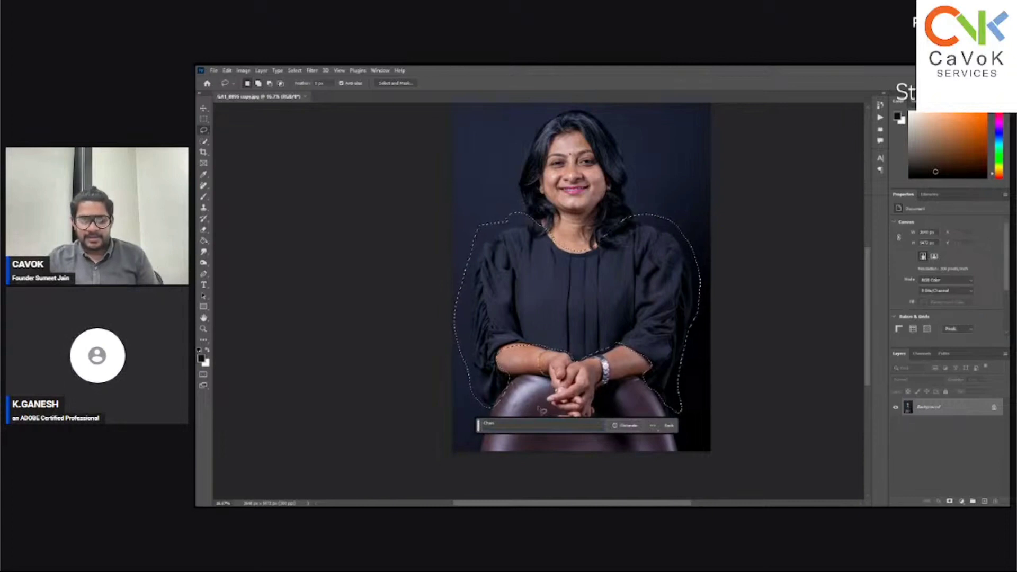
{"action": "type", "text": "ge the"}
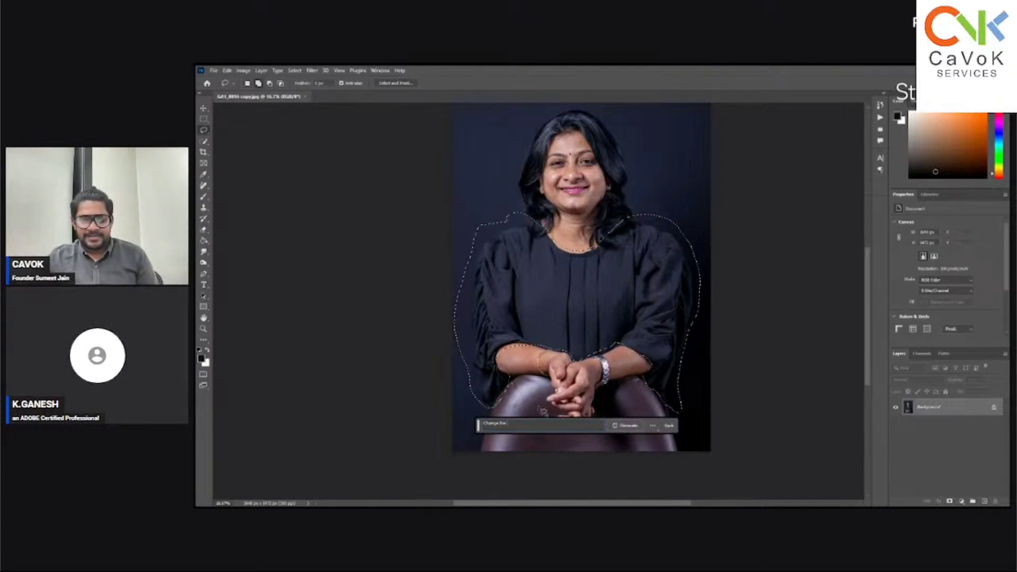
{"action": "type", "text": " Dress"}
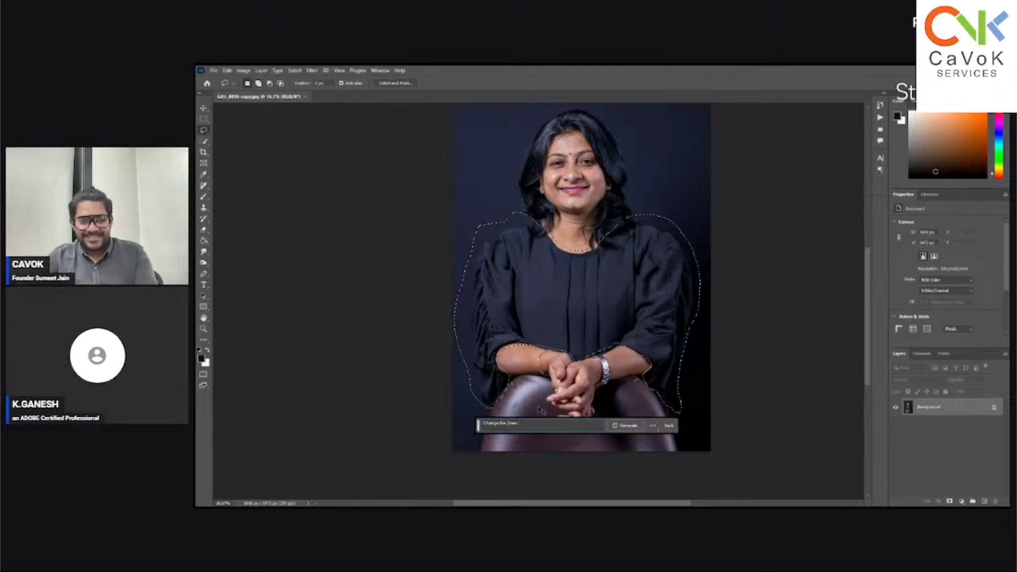
{"action": "key", "text": "Return"}
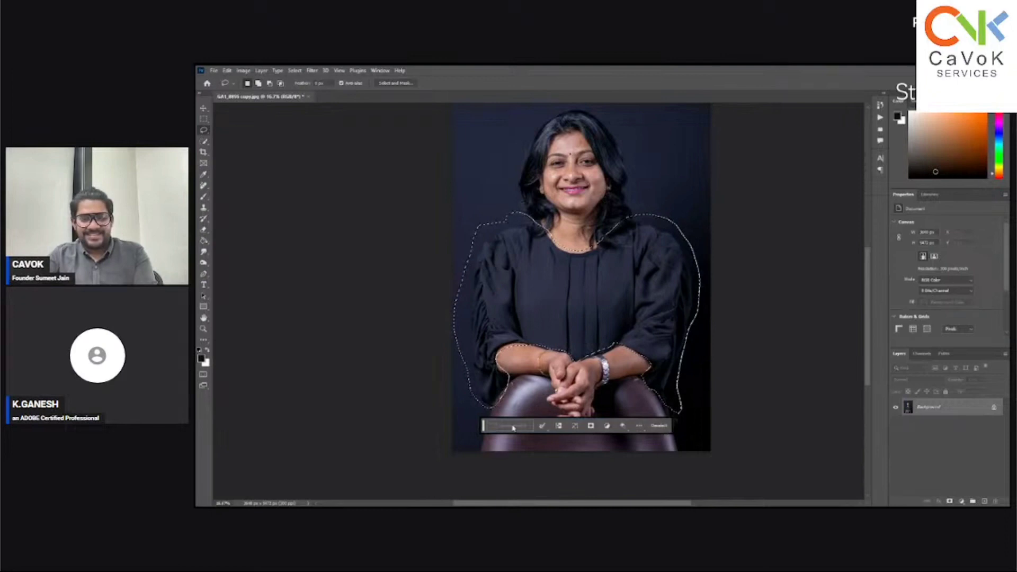
- Deselect the lassoed dress area and undo that to restore the selection
{"action": "left_click", "coordinate": [669, 427]}
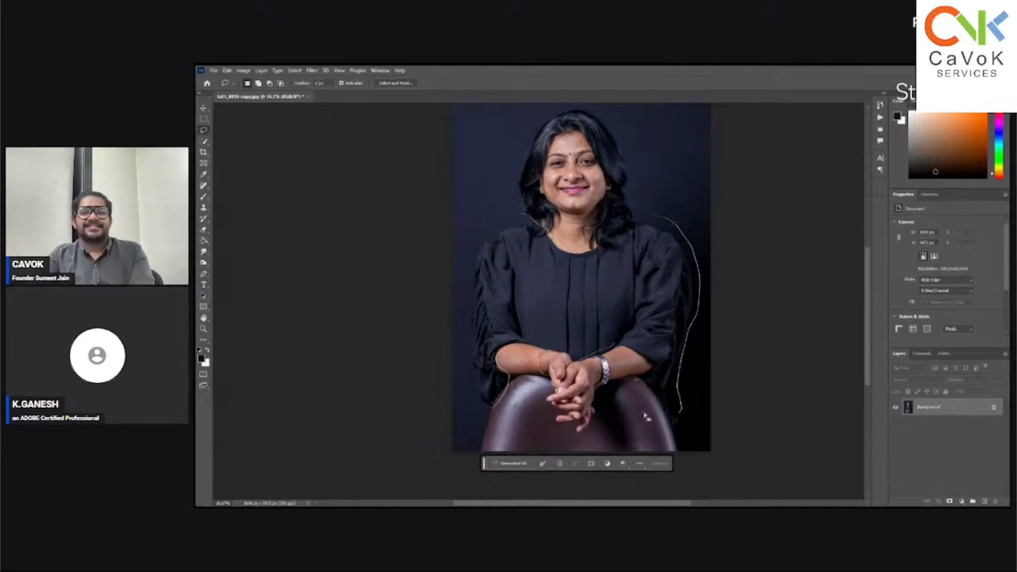
{"action": "left_click", "coordinate": [659, 464]}
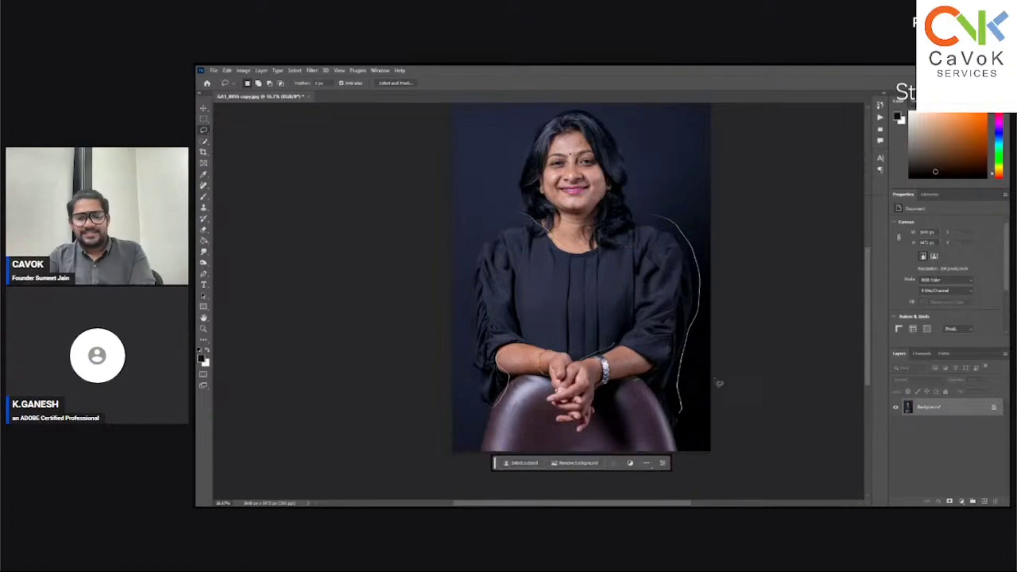
{"action": "left_click", "coordinate": [615, 358], "text": "ctrl"}
{"action": "key", "text": "ctrl+z"}
{"action": "left_click_drag", "start_coordinate": [614, 359], "coordinate": [665, 381]}
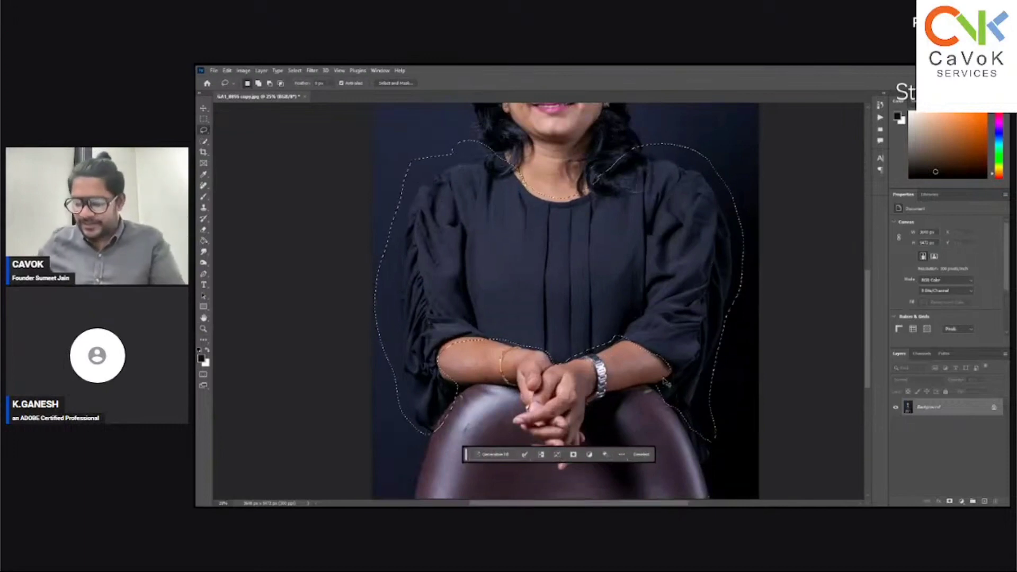
{"action": "left_click", "coordinate": [664, 379]}
{"action": "key", "text": "ctrl+z"}
- Run Generative Fill on the lassoed dress area with the prompt "Change the Dress"
{"action": "left_click", "coordinate": [493, 455]}
{"action": "type", "text": "Chan"}
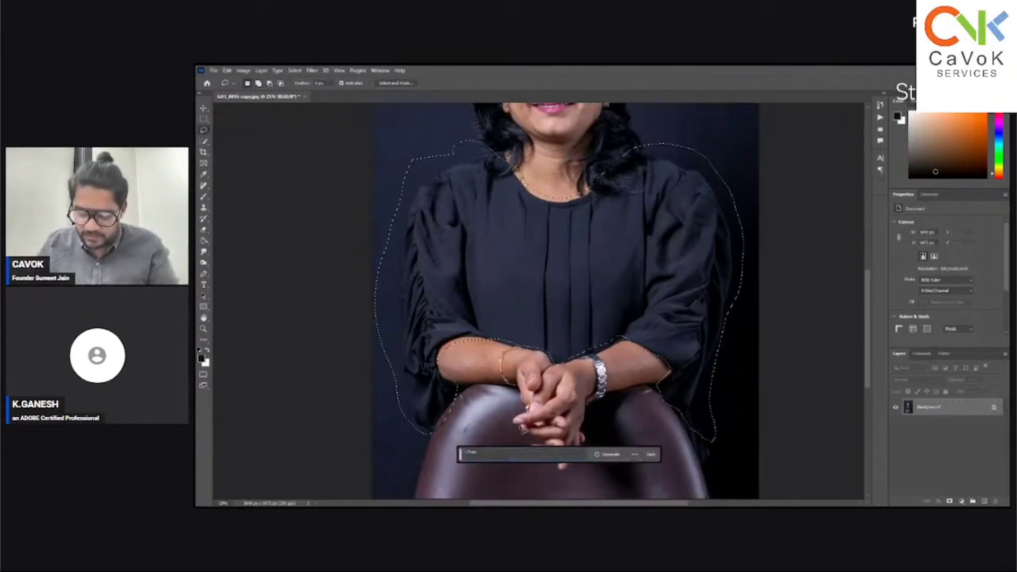
{"action": "type", "text": "ge the dress"}
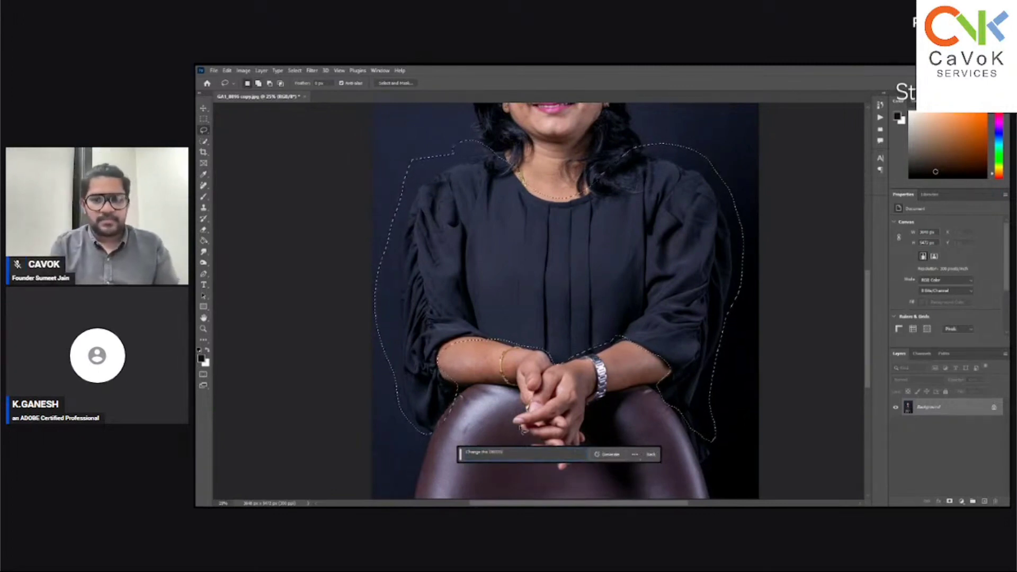
{"action": "left_click", "coordinate": [613, 454]}
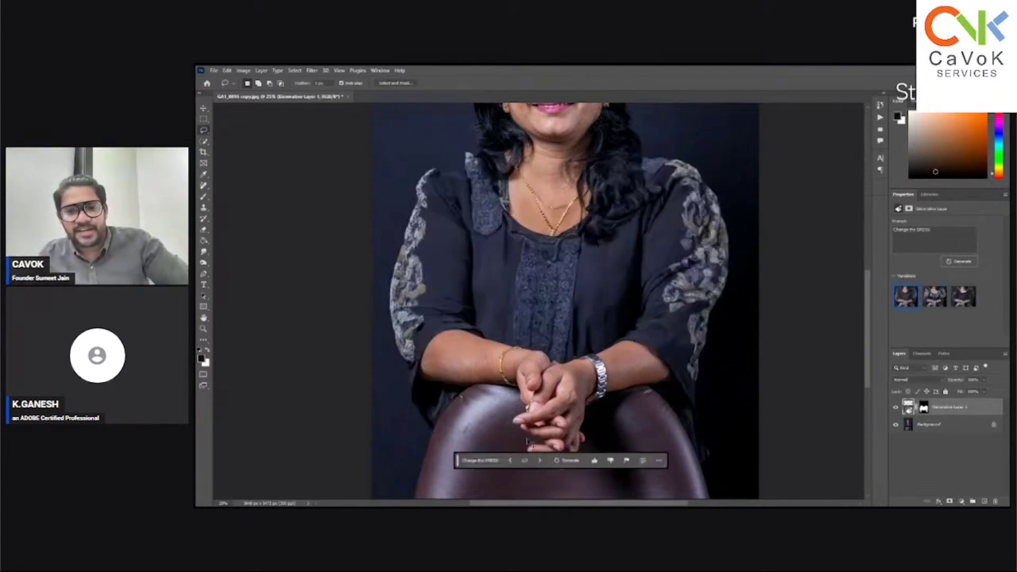
- Compare the three generated dress variations on the full portrait
{"action": "key", "text": "ctrl+minus"}
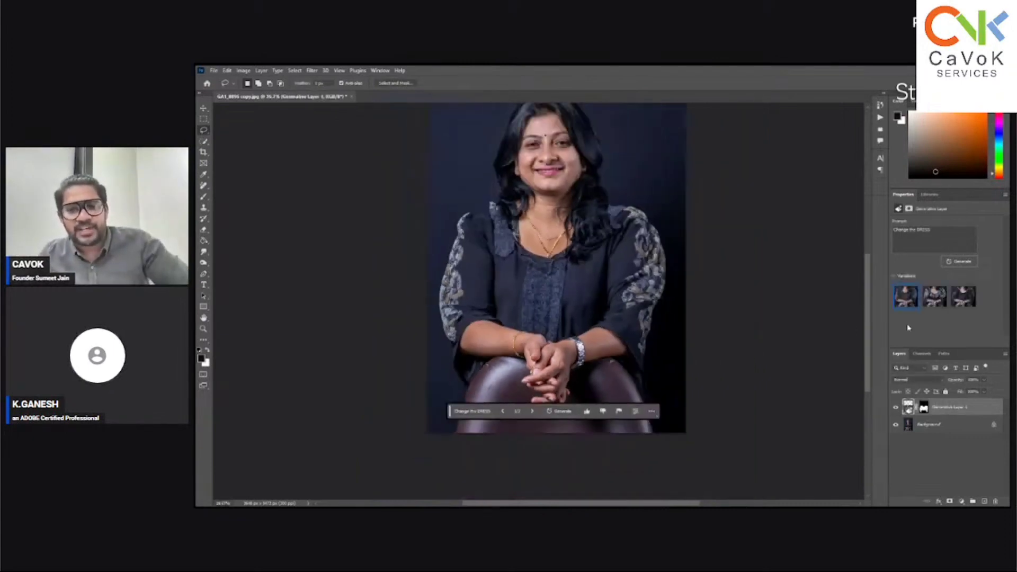
{"action": "left_click", "coordinate": [935, 302]}
{"action": "left_click", "coordinate": [963, 296]}
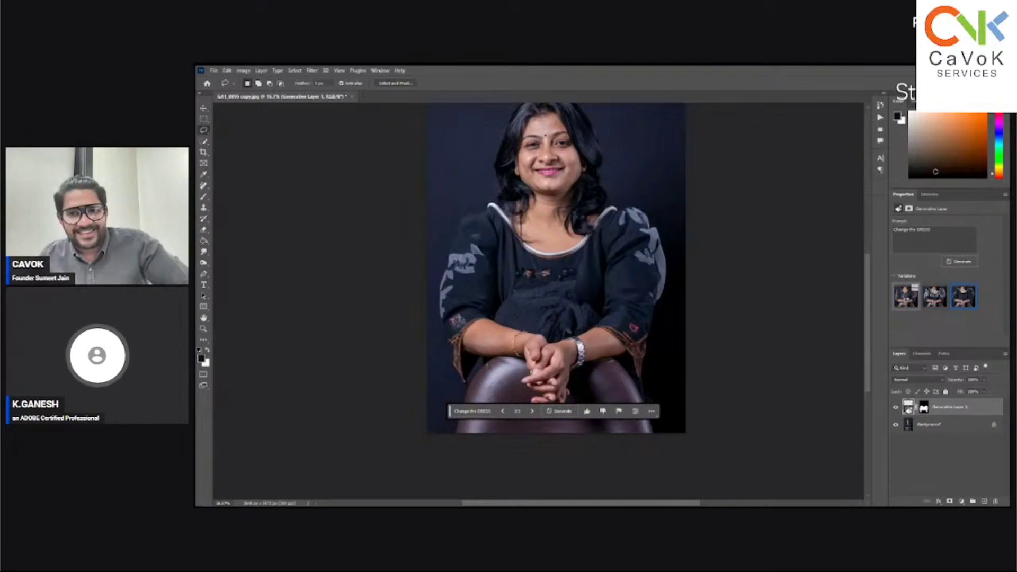
{"action": "left_click", "coordinate": [905, 299]}
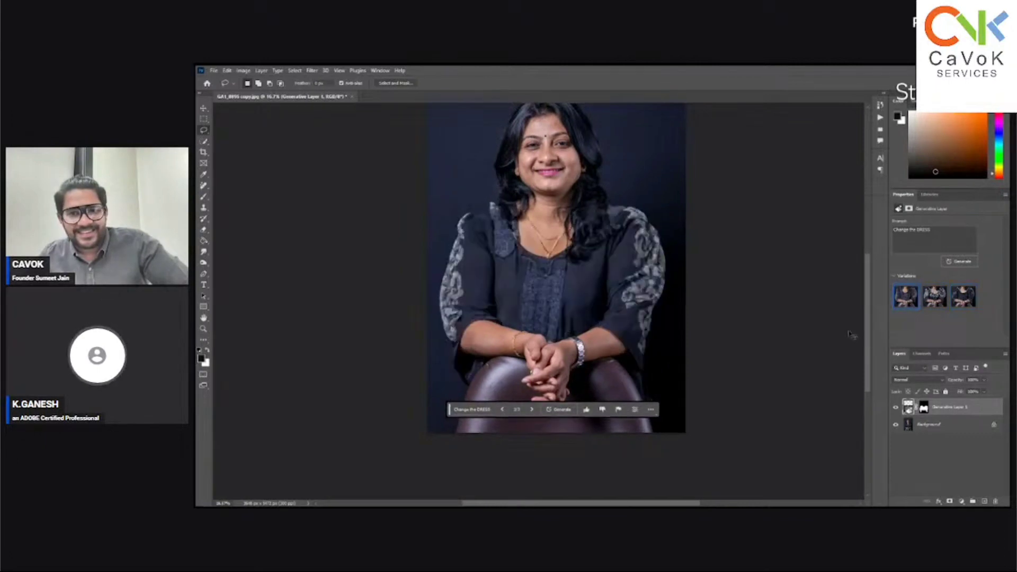
{"action": "key", "text": "ctrl+minus"}
{"action": "key", "text": "ctrl+minus"}
{"action": "key", "text": "ctrl+minus"}
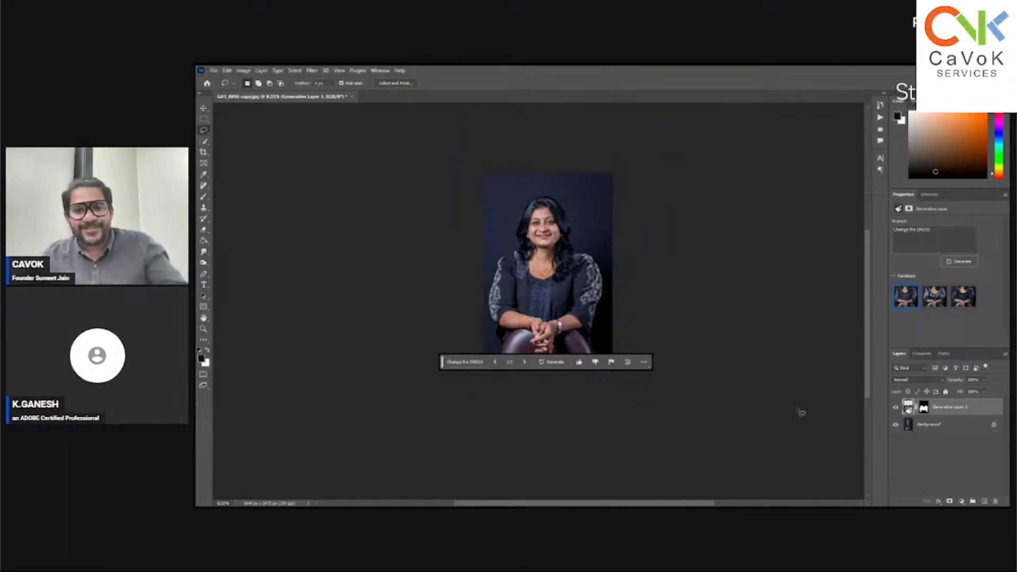
{"action": "left_click", "coordinate": [934, 300]}
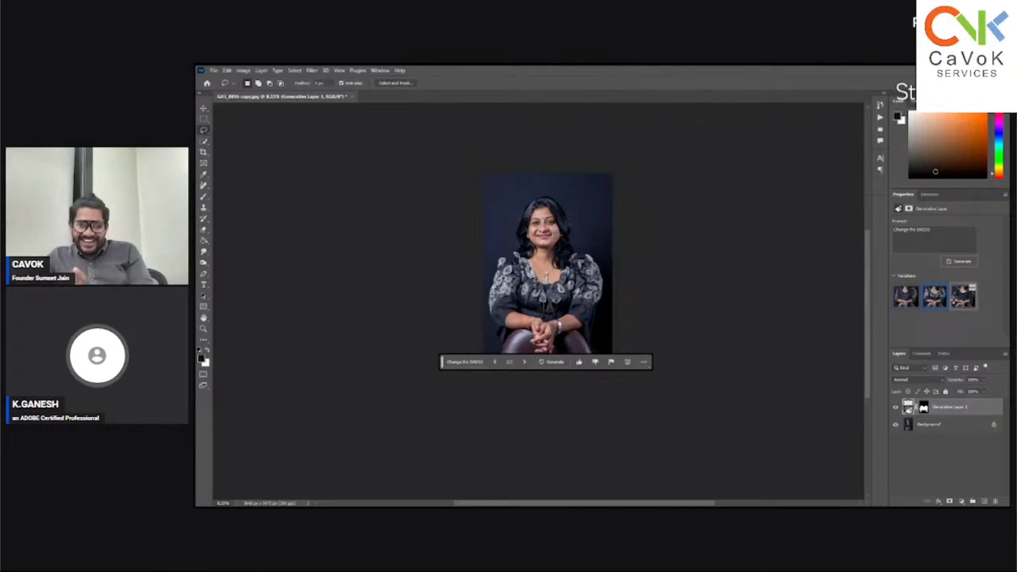
{"action": "left_click", "coordinate": [963, 297]}
- Generate another set of dress variations from the same prompt, compare them, and select the first variation of the original set
{"action": "left_click", "coordinate": [959, 262]}
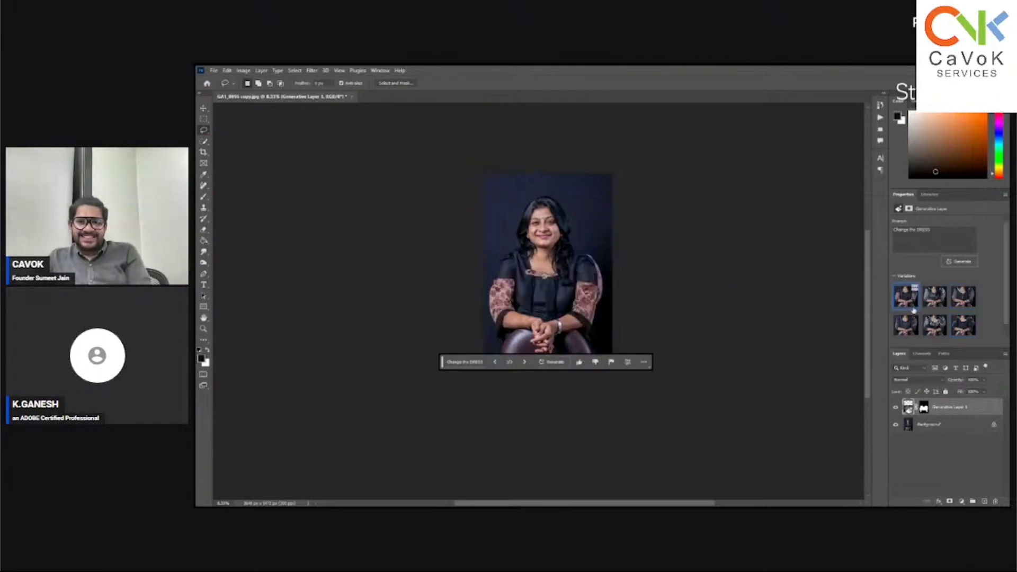
{"action": "left_click", "coordinate": [934, 298]}
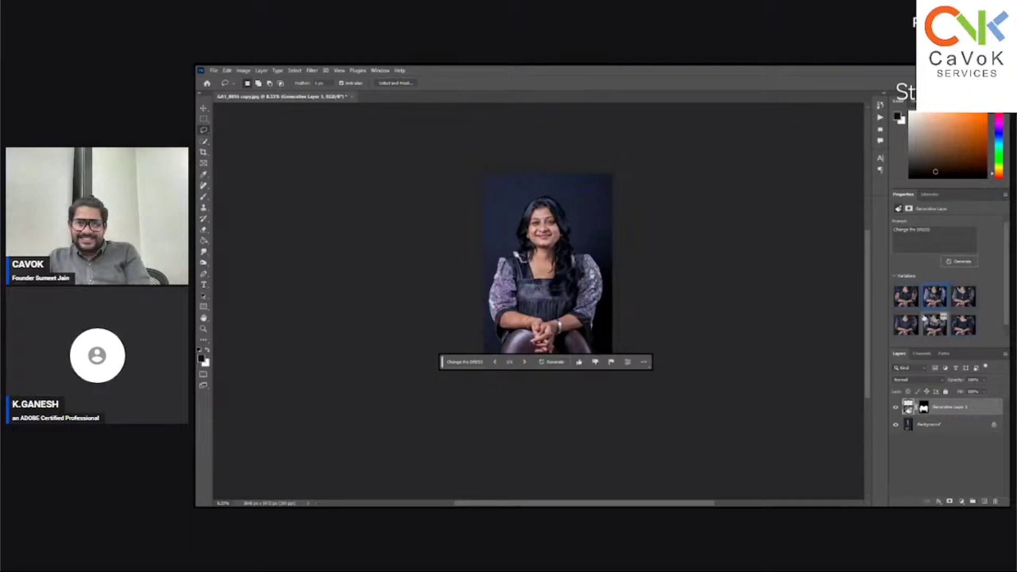
{"action": "left_click", "coordinate": [960, 304]}
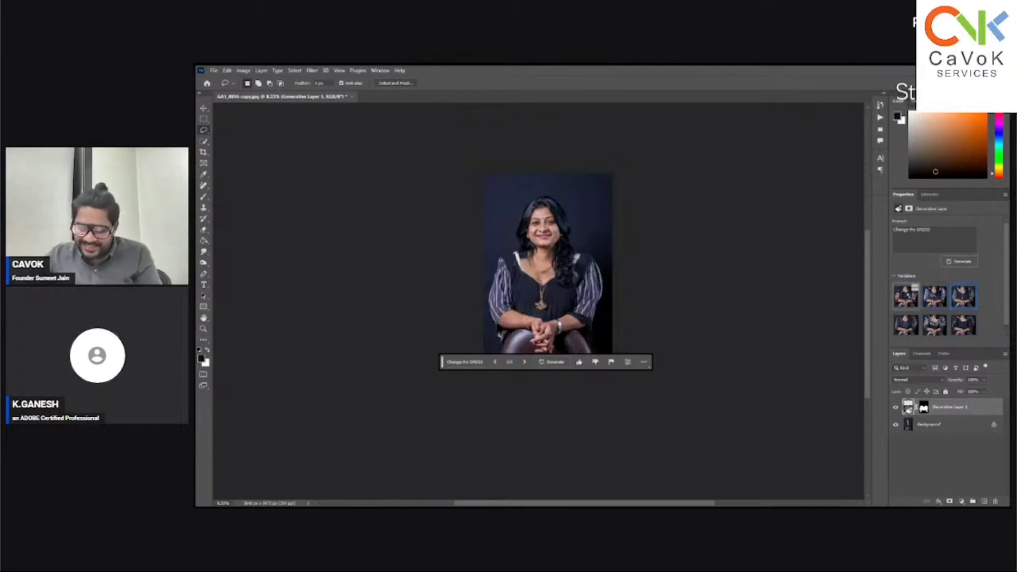
{"action": "left_click", "coordinate": [907, 307]}
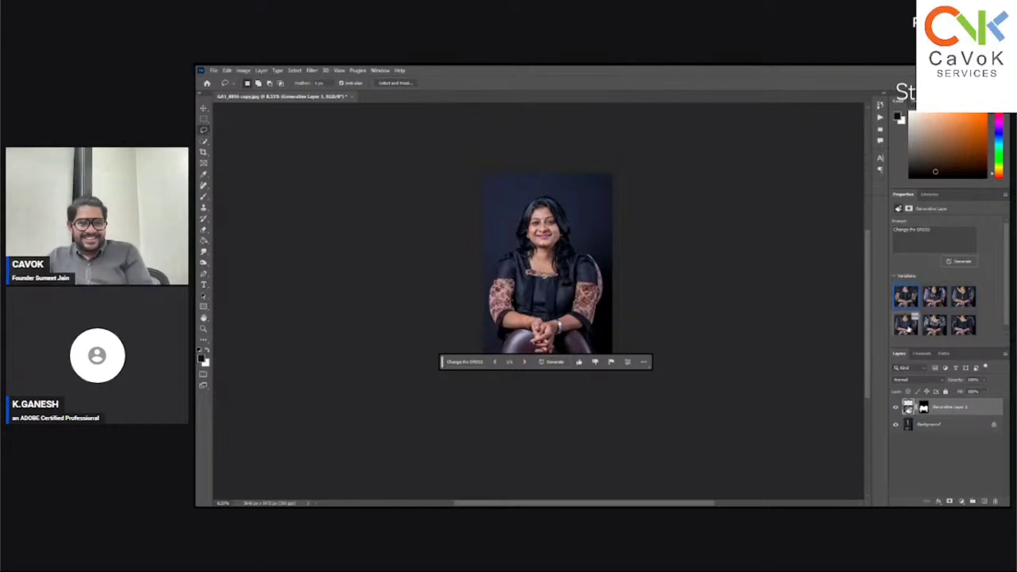
{"action": "left_click", "coordinate": [907, 323]}
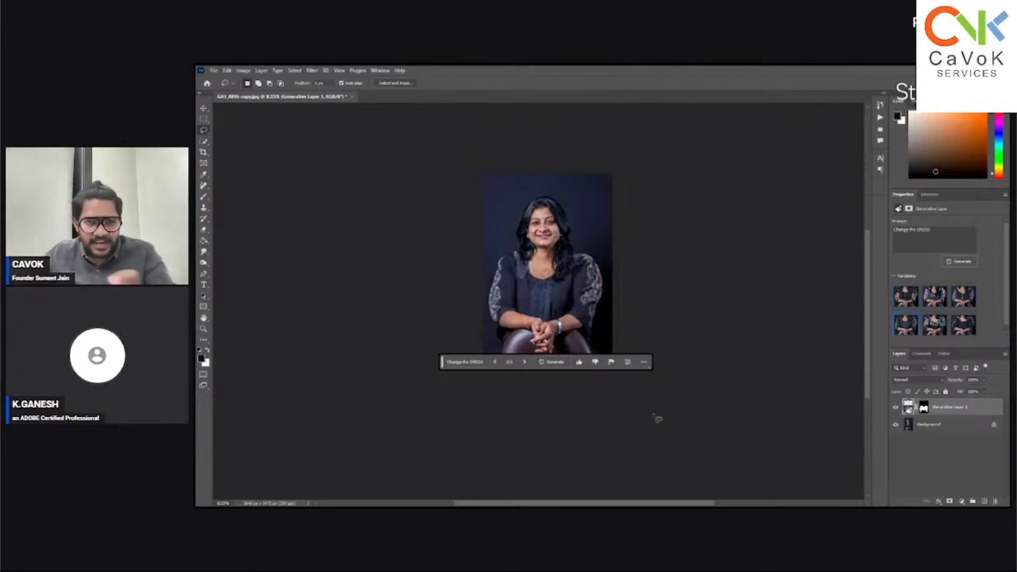
- Close the woman's portrait document without saving the changes
{"action": "key", "text": "alt+Tab"}
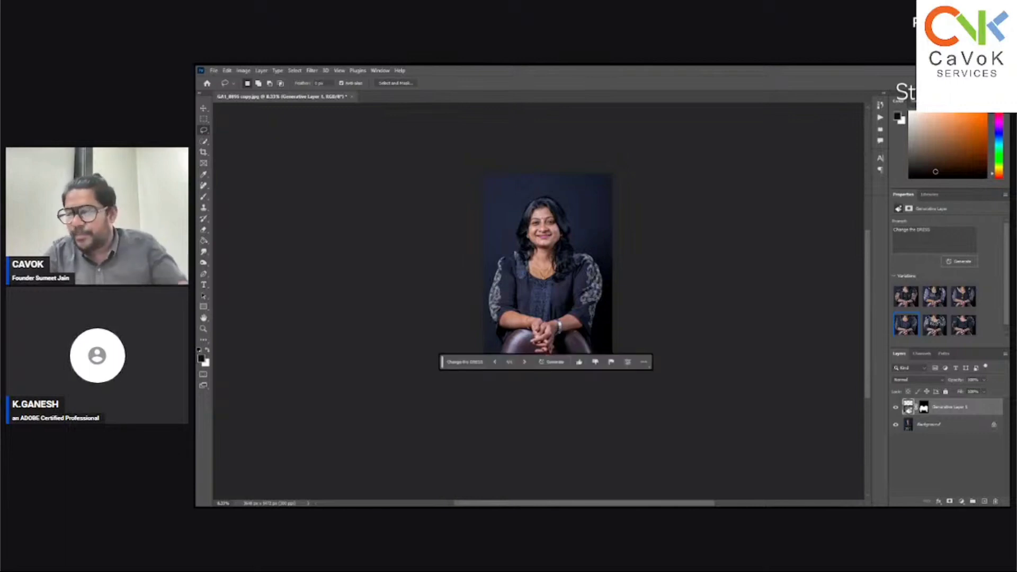
{"action": "left_click", "coordinate": [352, 97]}
{"action": "left_click", "coordinate": [642, 234]}
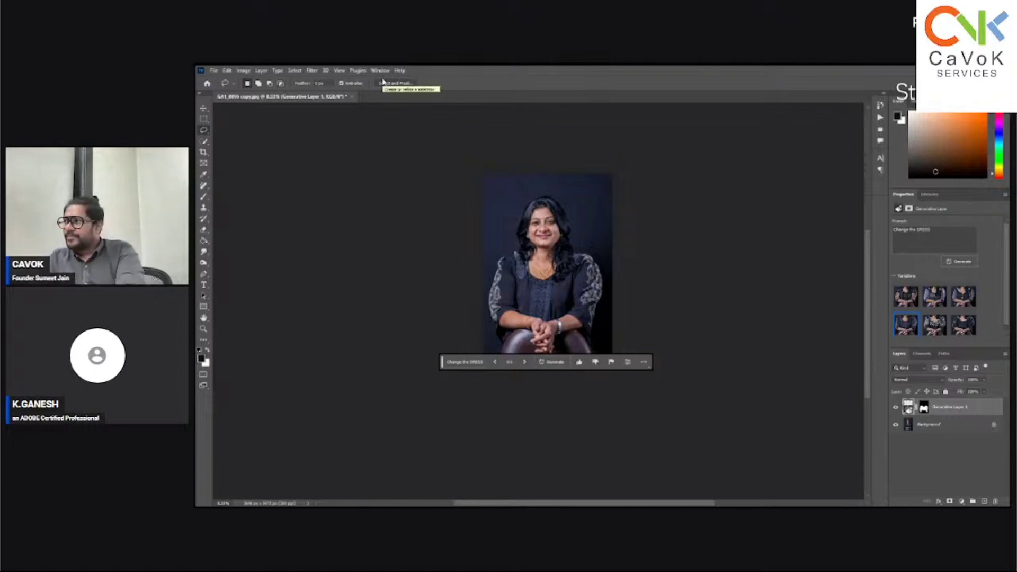
{"action": "left_click", "coordinate": [352, 97]}
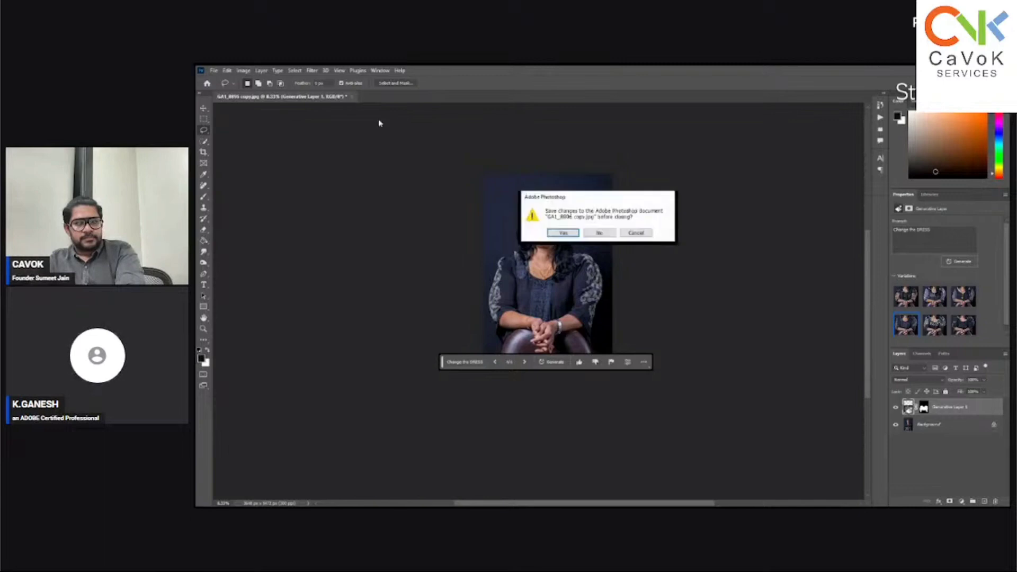
{"action": "left_click", "coordinate": [599, 233]}
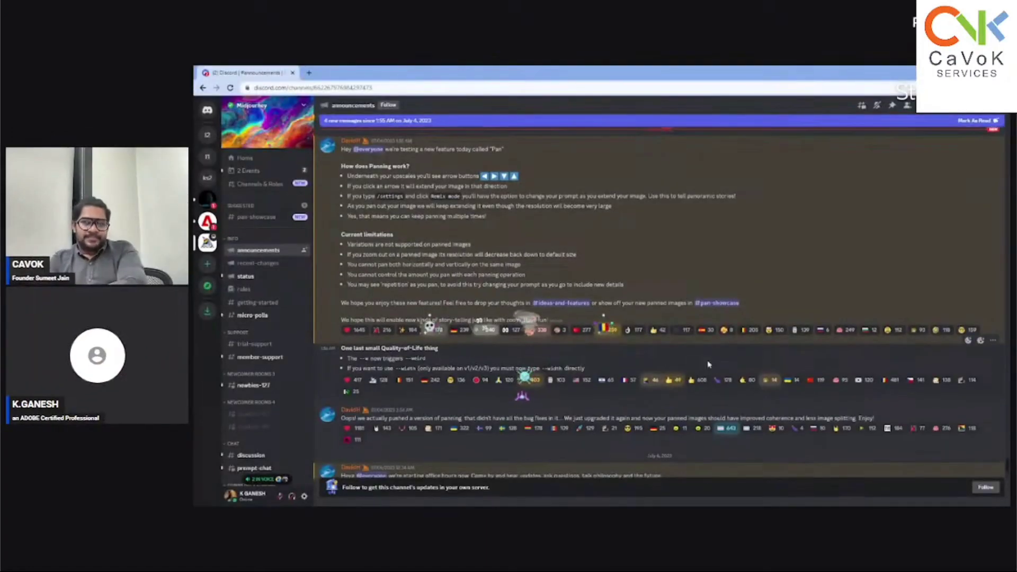
- In Midjourney's Discord server, skim the announcements, open the newbies-127 channel and look through its generated images
{"action": "scroll", "coordinate": [708, 365], "scroll_direction": "up", "scroll_amount": 10}
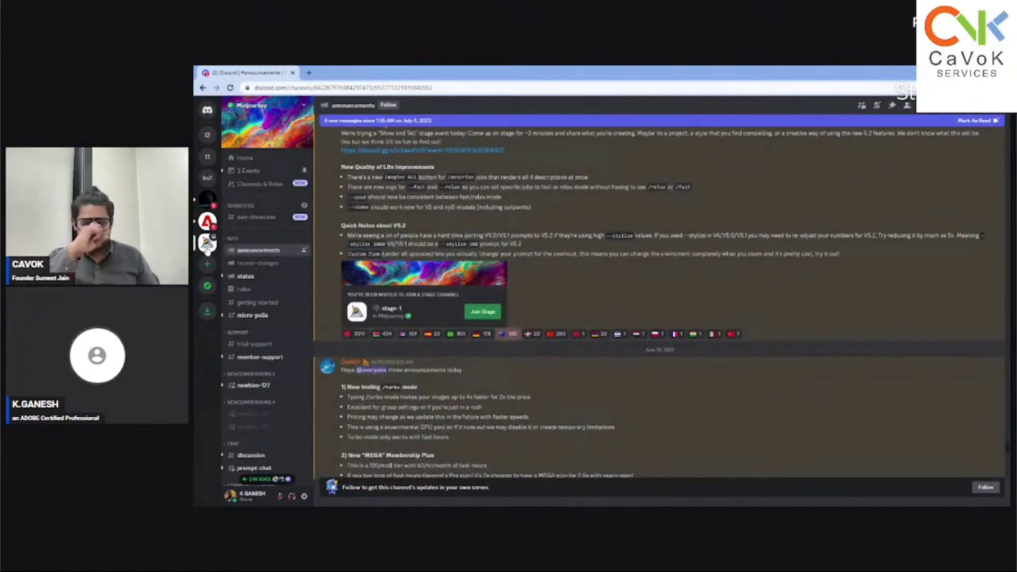
{"action": "left_click", "coordinate": [276, 387]}
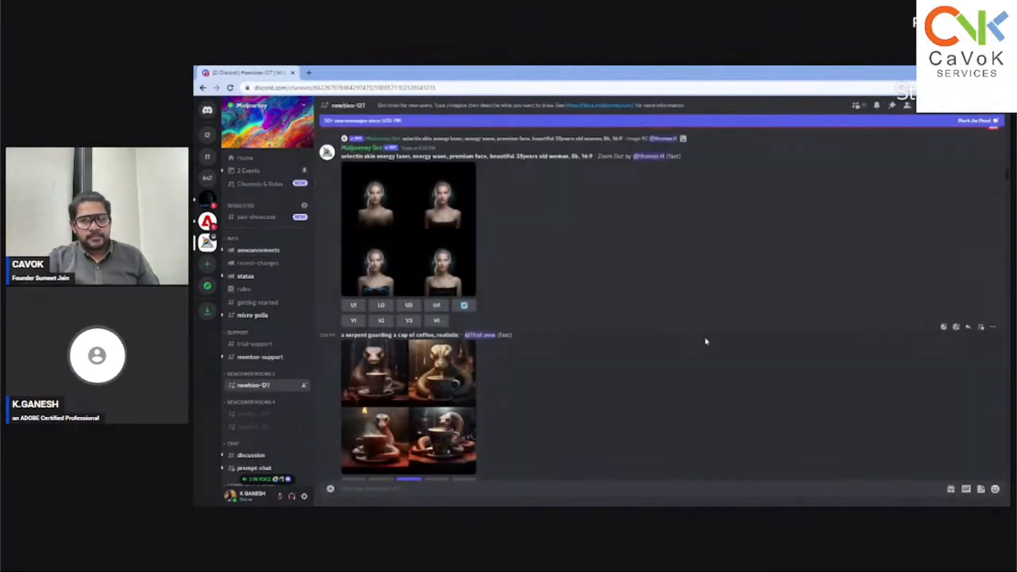
{"action": "scroll", "coordinate": [406, 276], "scroll_direction": "down", "scroll_amount": 12}
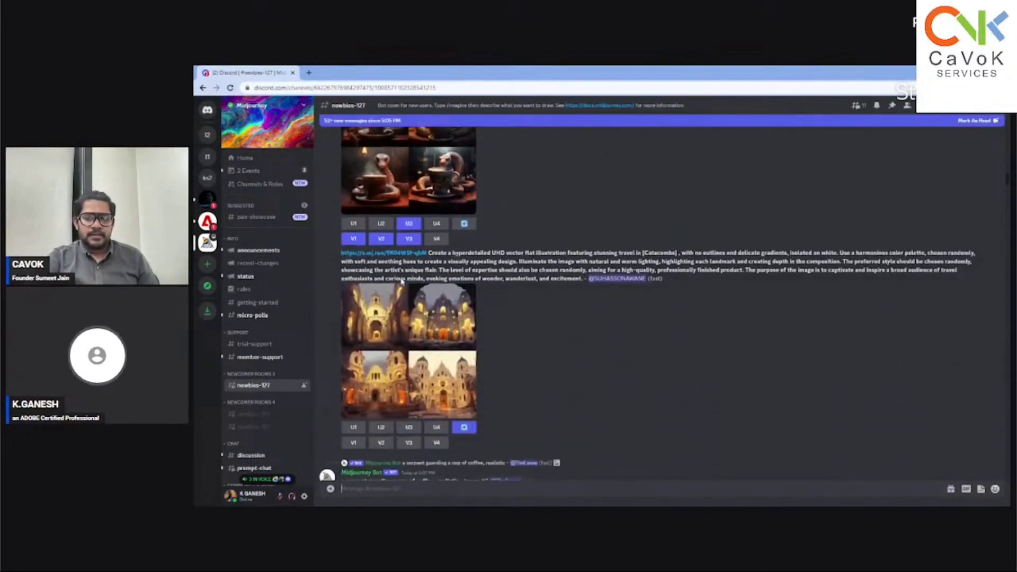
{"action": "scroll", "coordinate": [401, 282], "scroll_direction": "down", "scroll_amount": 8}
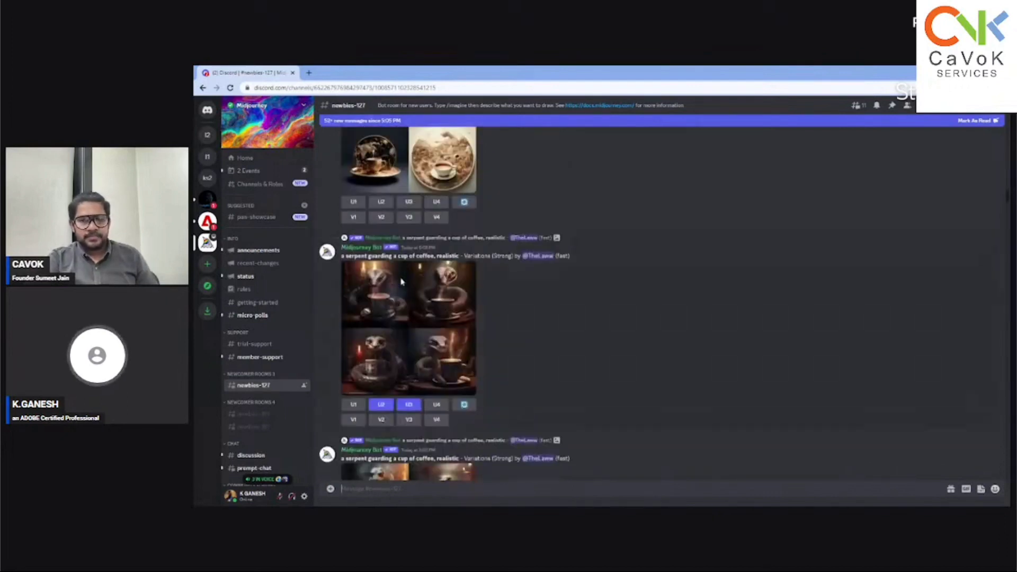
{"action": "scroll", "coordinate": [401, 282], "scroll_direction": "down", "scroll_amount": 10}
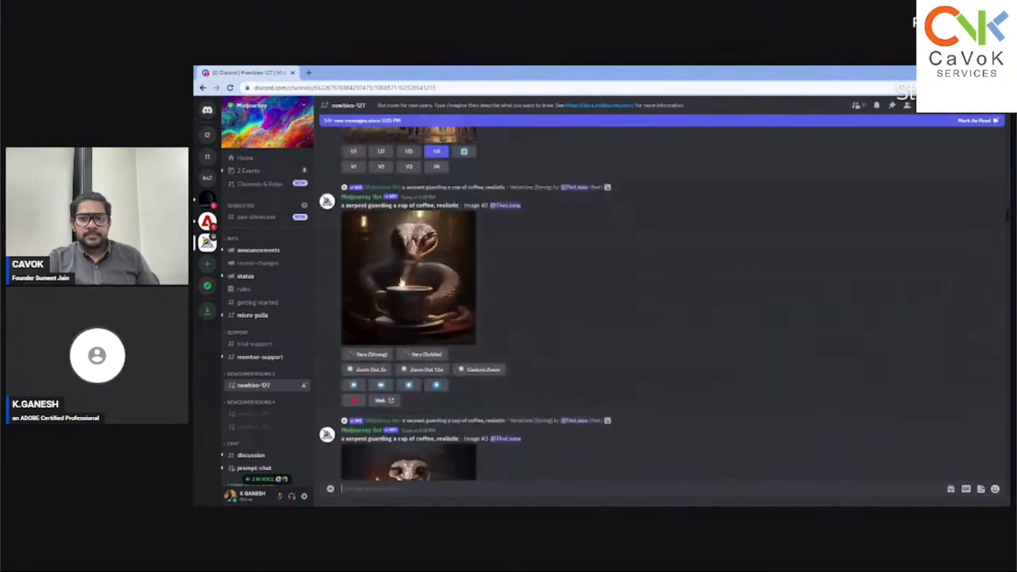
{"action": "scroll", "coordinate": [401, 282], "scroll_direction": "down", "scroll_amount": 5}
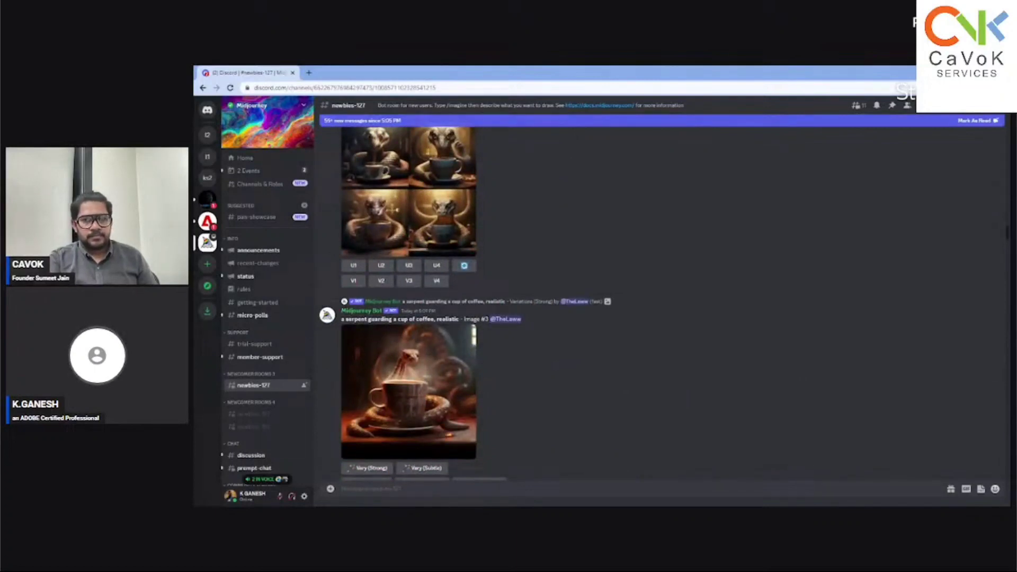
- Start a Midjourney /imagine command with the prompt "Indian wedding Couple shoot at railway station"
{"action": "type", "text": "/"}
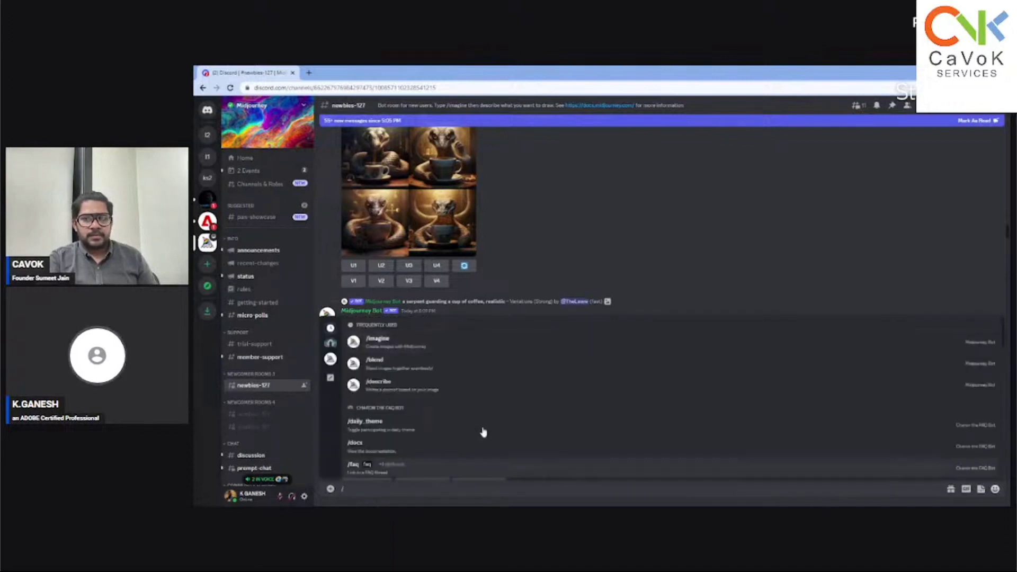
{"action": "left_click", "coordinate": [419, 348]}
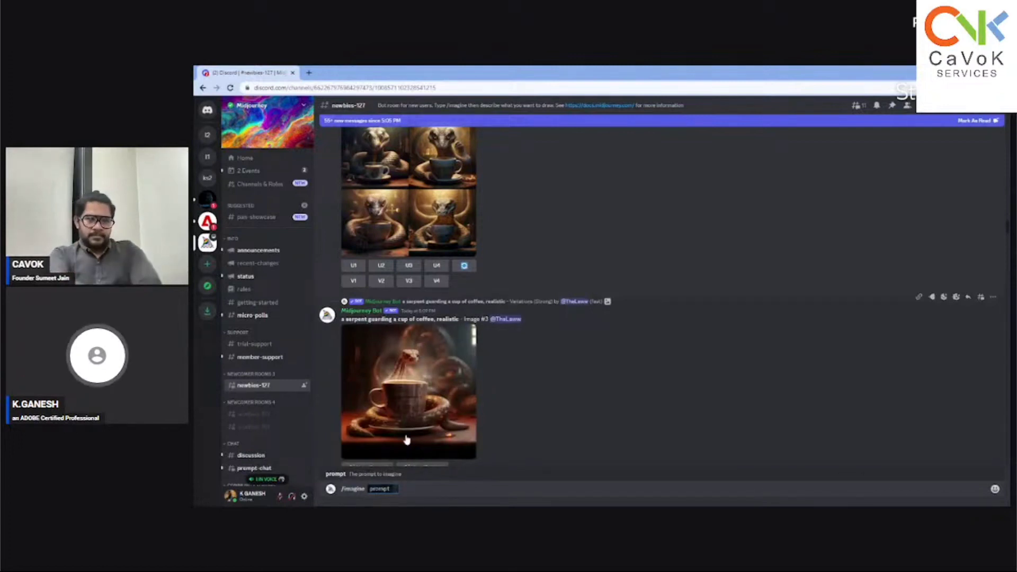
{"action": "type", "text": "Indian wedding Coup"}
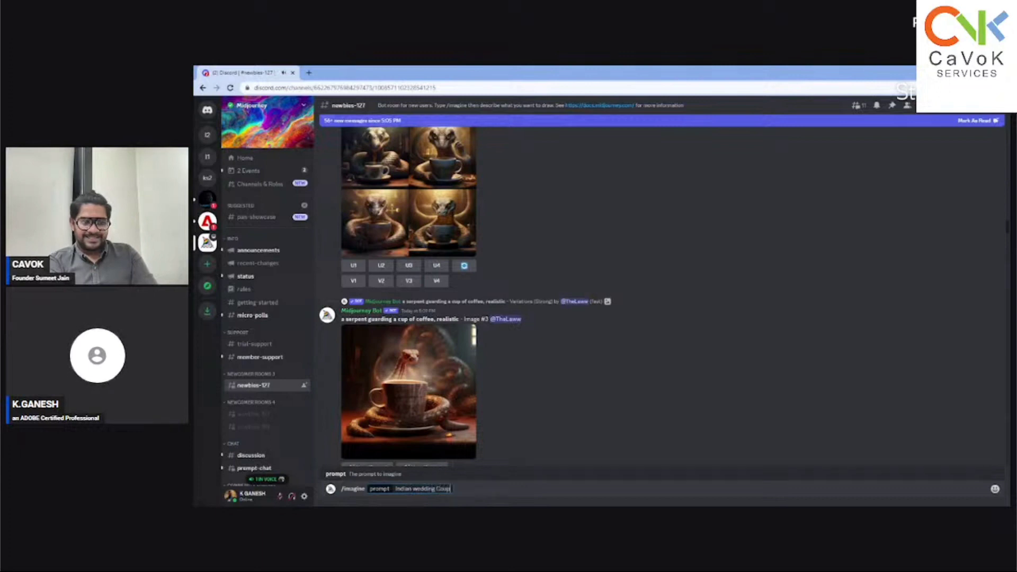
{"action": "key", "text": "BackSpace"}
{"action": "key", "text": "BackSpace"}
{"action": "type", "text": "le shoot "}
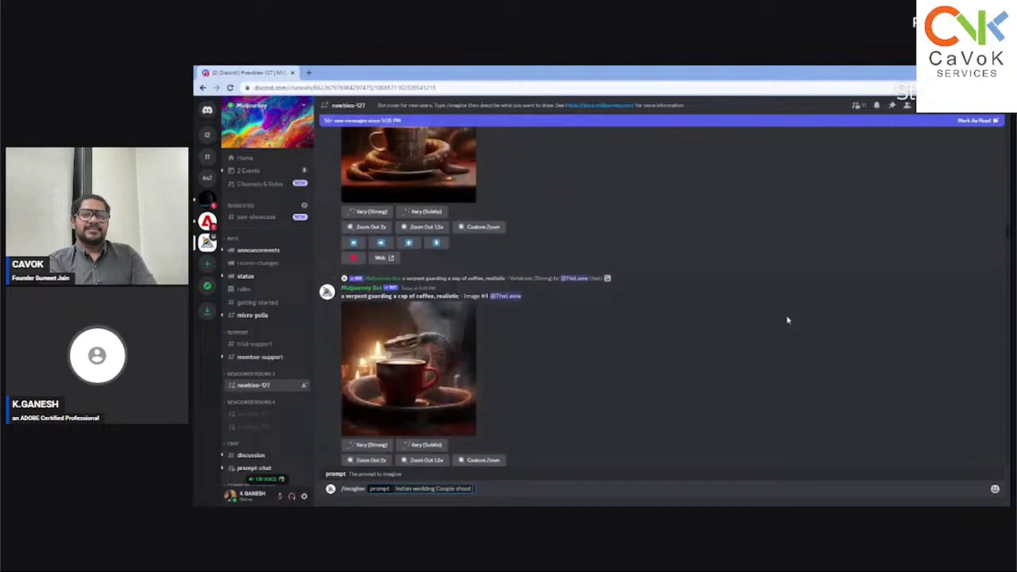
{"action": "type", "text": "at railway s"}
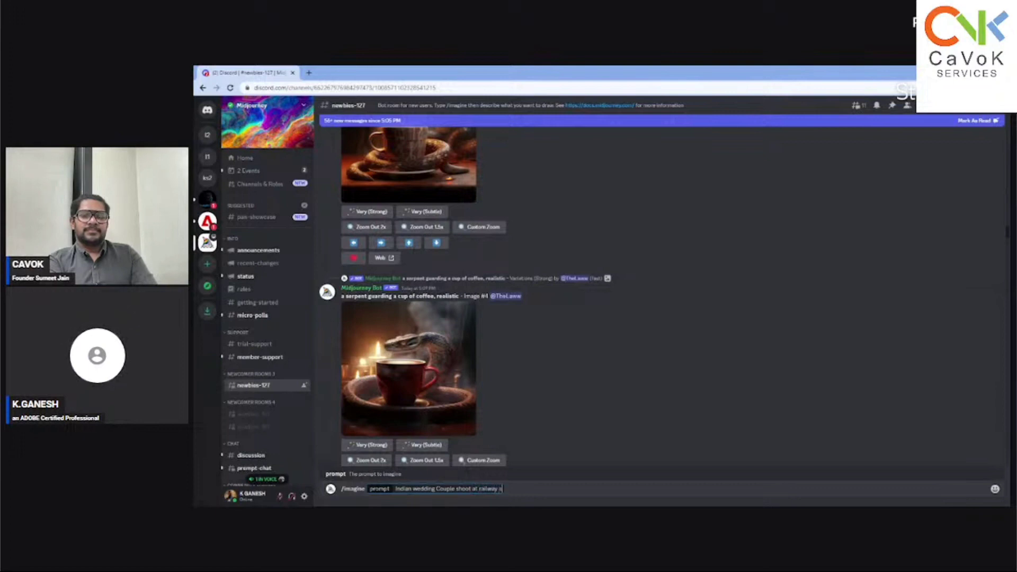
{"action": "type", "text": "tation "}
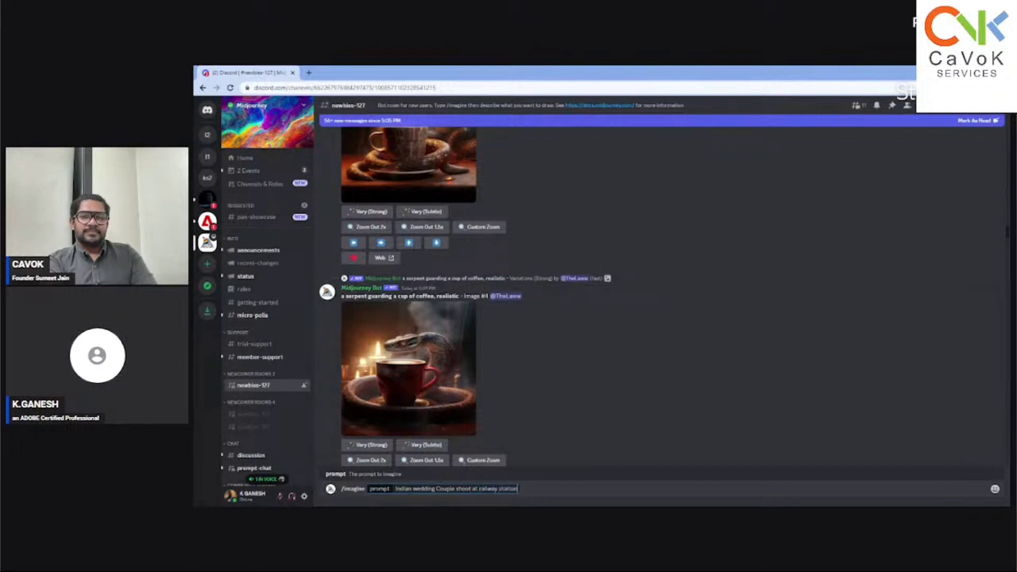
- Extend the wedding couple prompt with ", sari , cinamtic lightings , hassel blade camera" and submit it to Midjourney
{"action": "type", "text": "wit"}
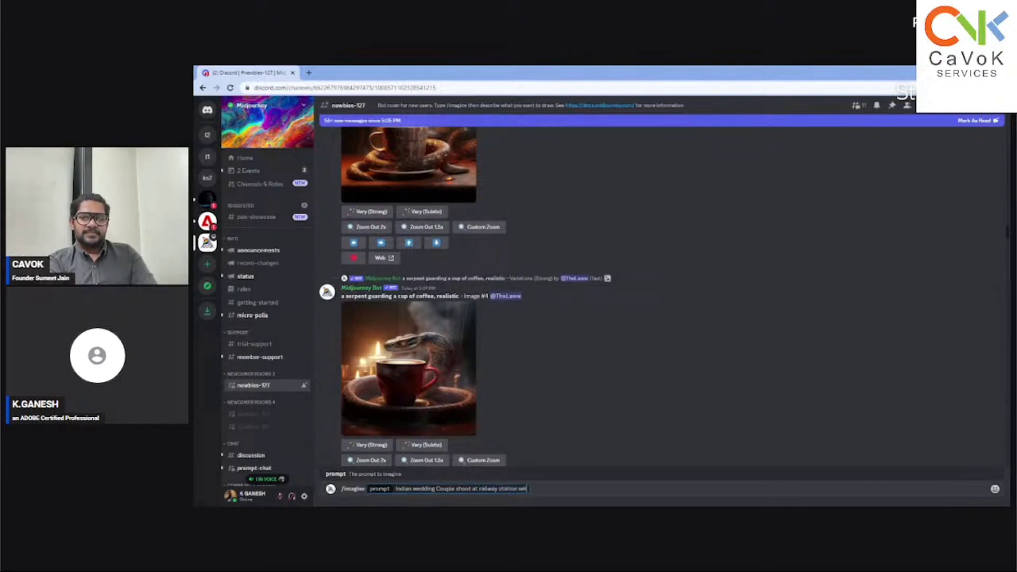
{"action": "key", "text": "BackSpace"}
{"action": "key", "text": "BackSpace"}
{"action": "key", "text": "BackSpace"}
{"action": "key", "text": "BackSpace"}
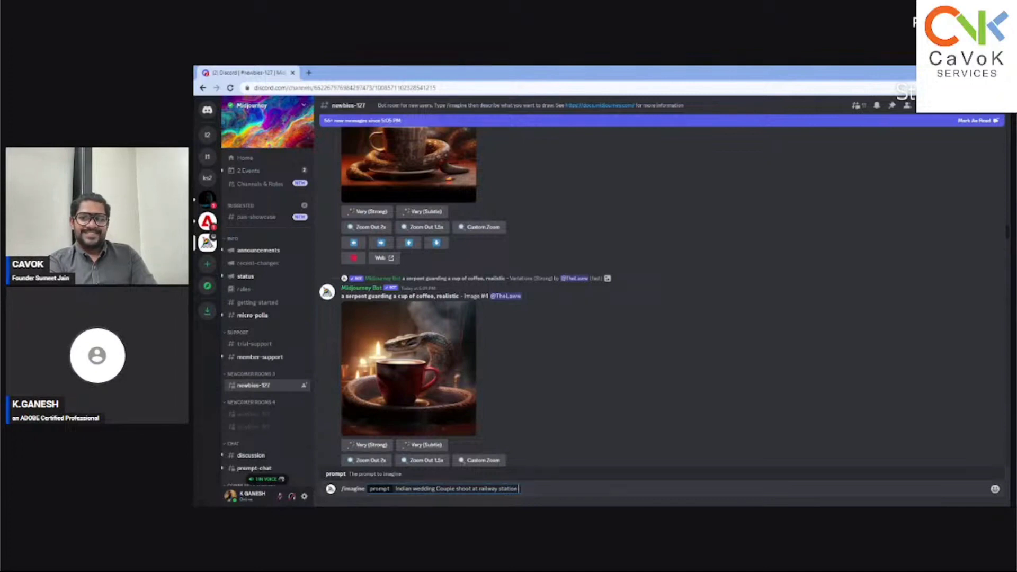
{"action": "type", "text": ","}
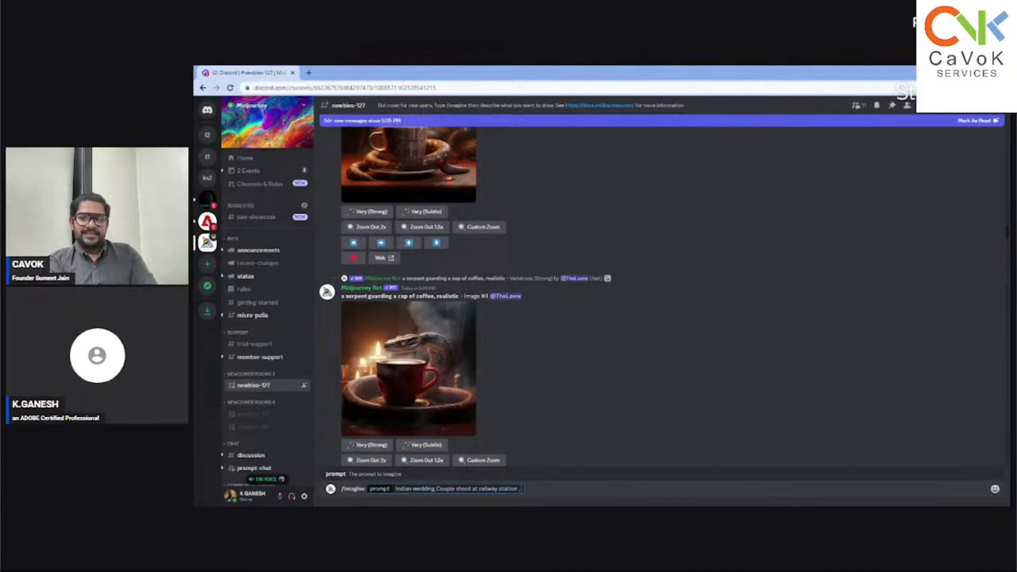
{"action": "type", "text": " suri"}
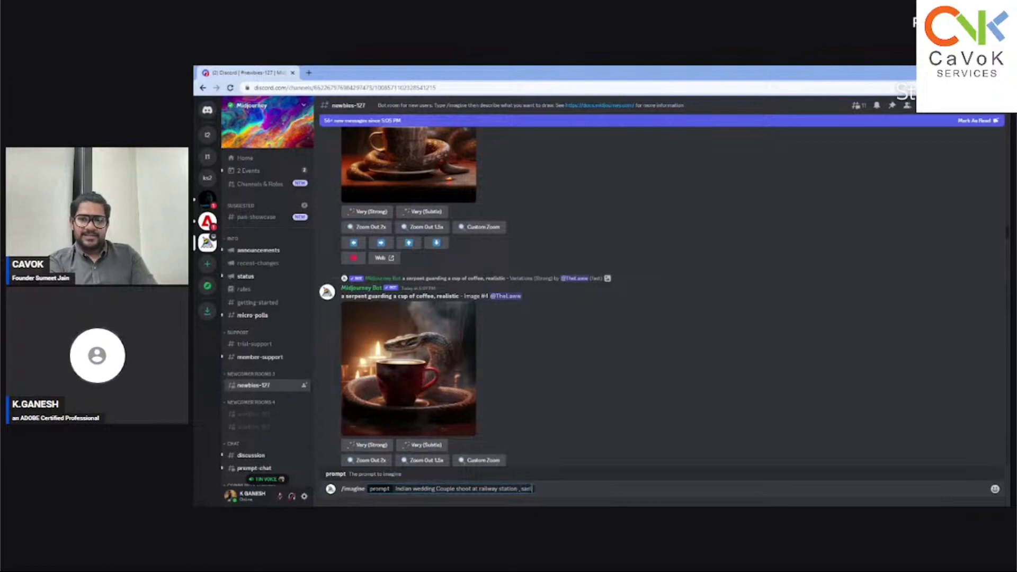
{"action": "type", "text": " ,"}
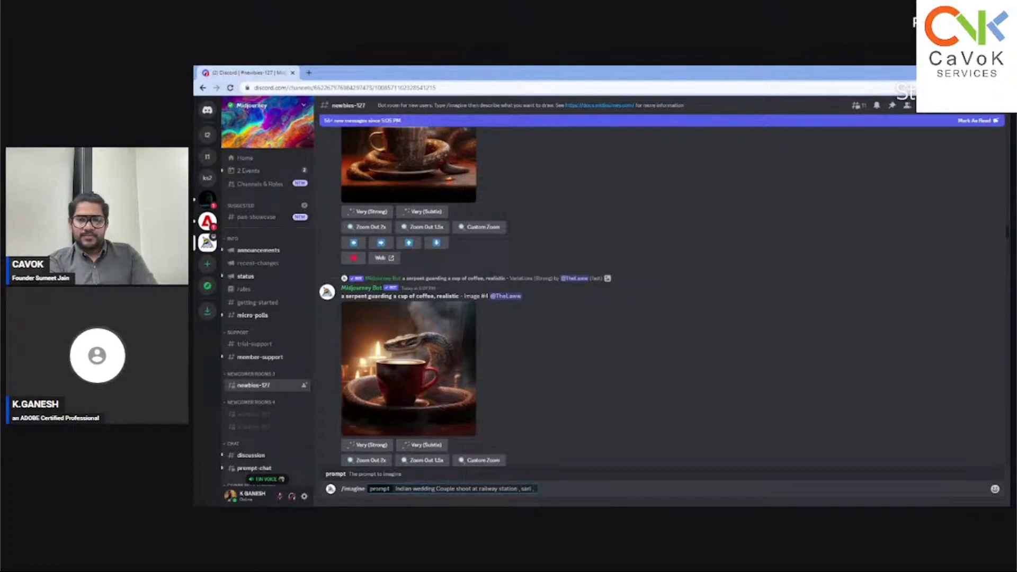
{"action": "type", "text": " cinem"}
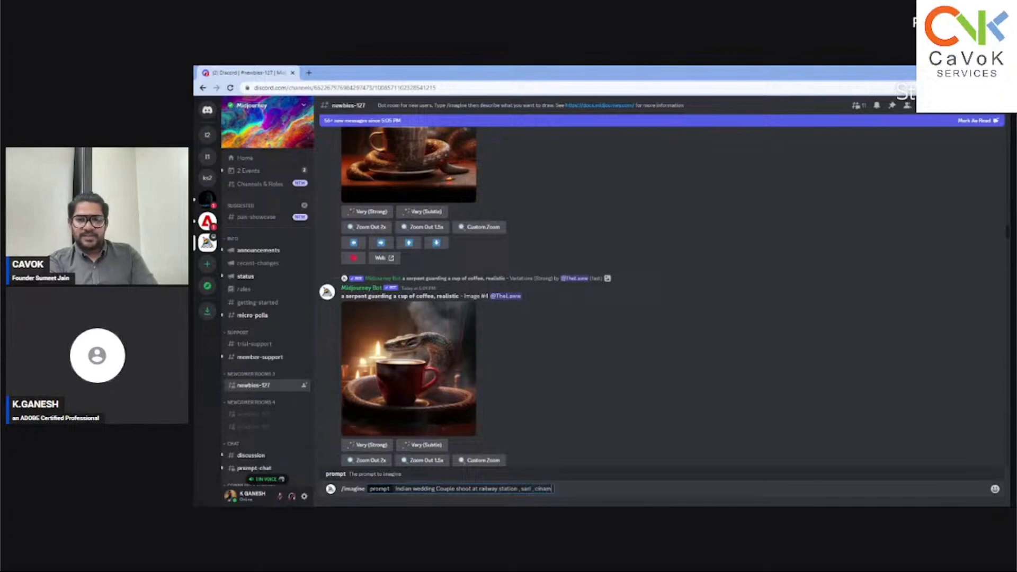
{"action": "type", "text": "atic l"}
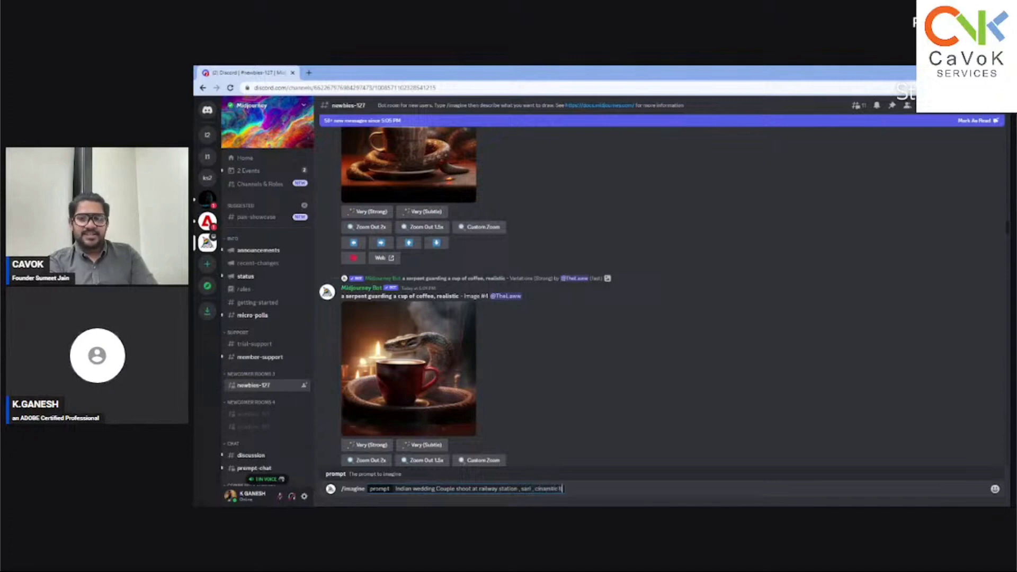
{"action": "type", "text": "ightings"}
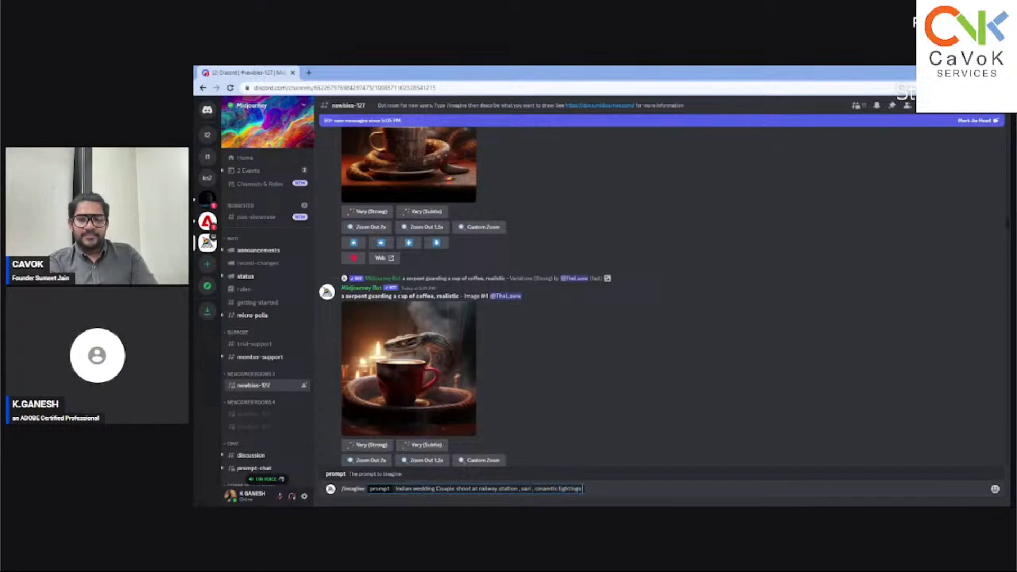
{"action": "type", "text": " , hassel blade ca"}
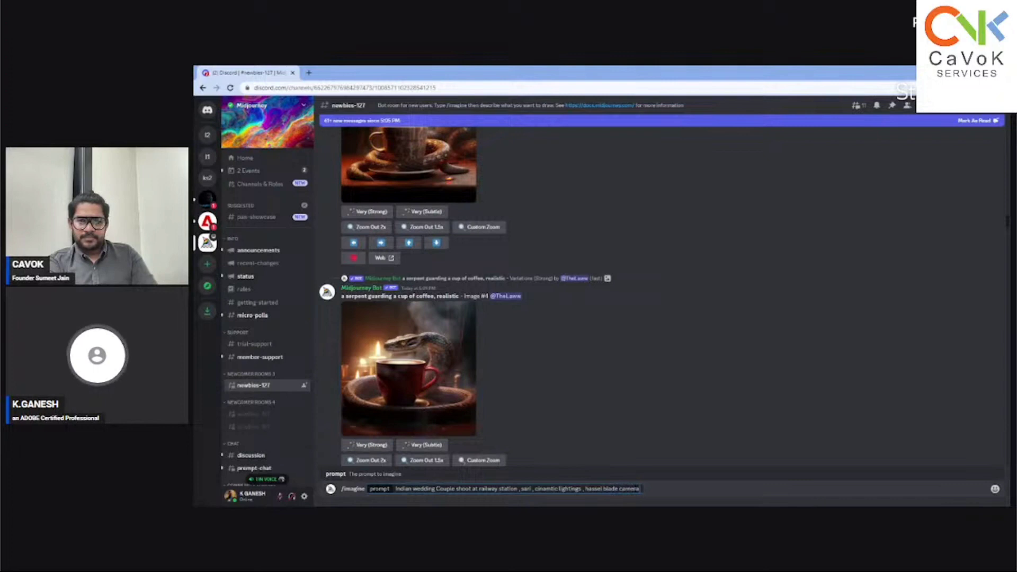
{"action": "type", "text": "mera"}
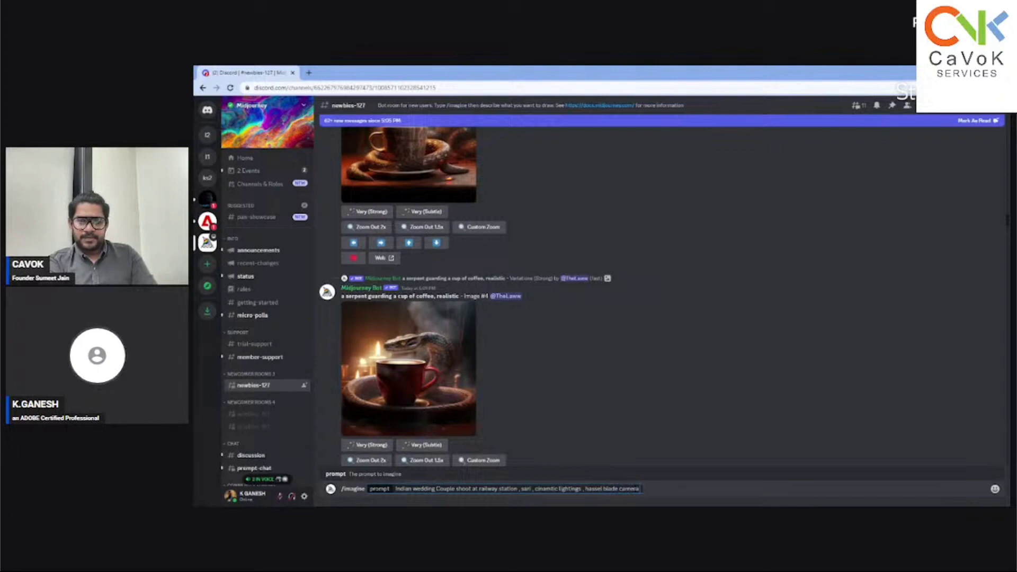
{"action": "key", "text": "Return"}
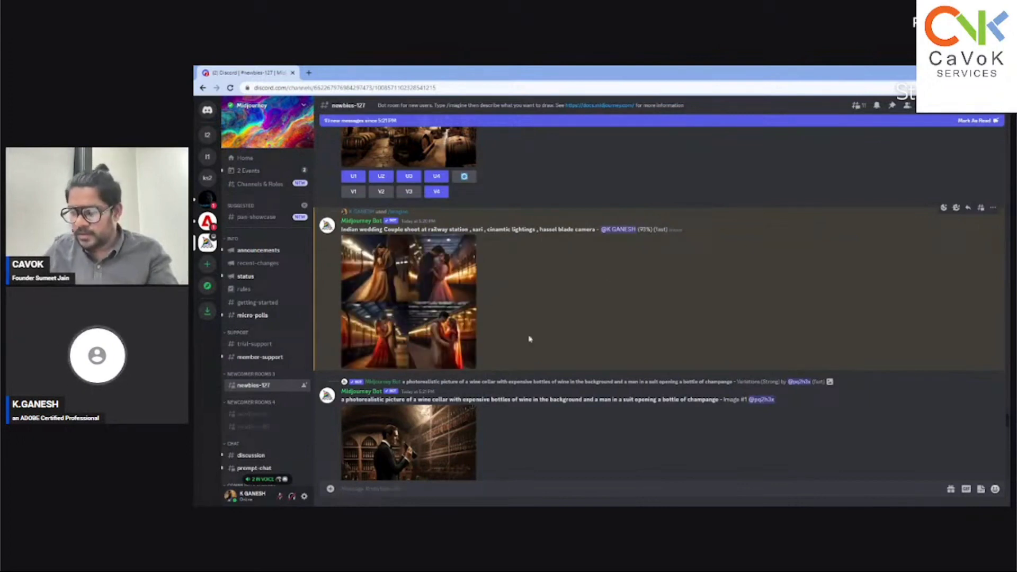
- Find the finished railway station wedding couple grid, examine it at full size in the browser, and return to the channel
{"action": "scroll", "coordinate": [556, 328], "scroll_direction": "down", "scroll_amount": 10}
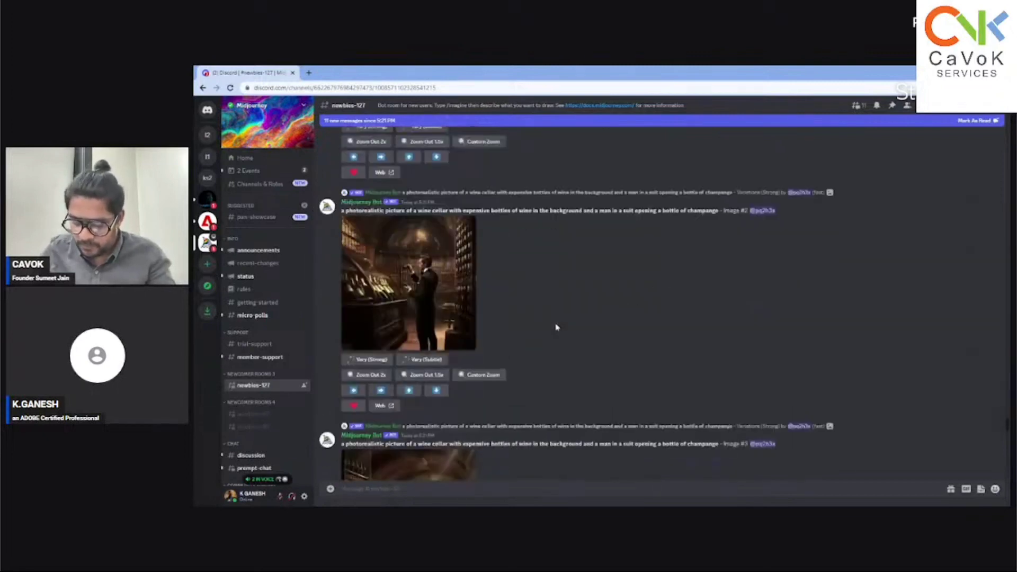
{"action": "scroll", "coordinate": [556, 327], "scroll_direction": "down", "scroll_amount": 5}
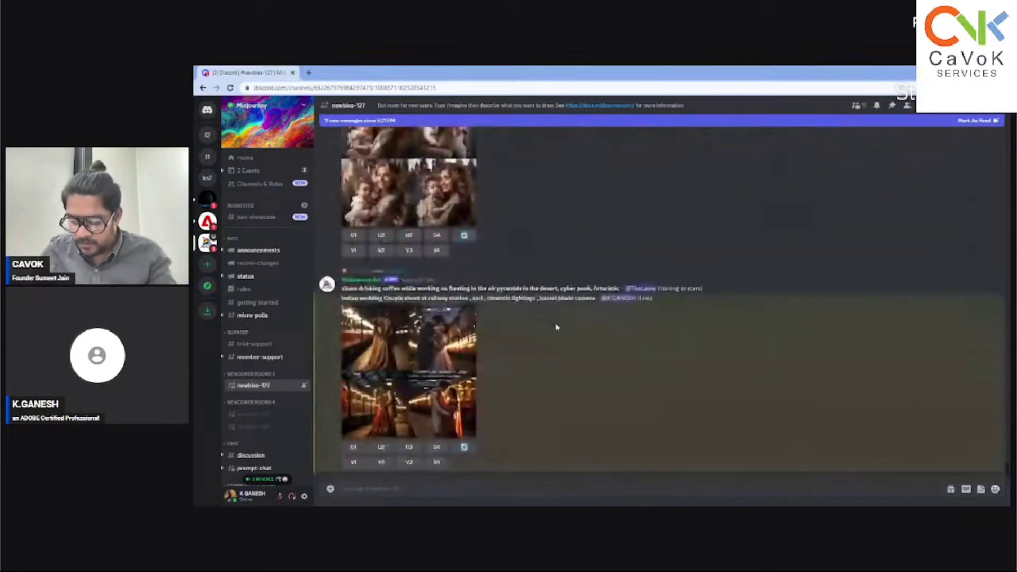
{"action": "left_click", "coordinate": [375, 366]}
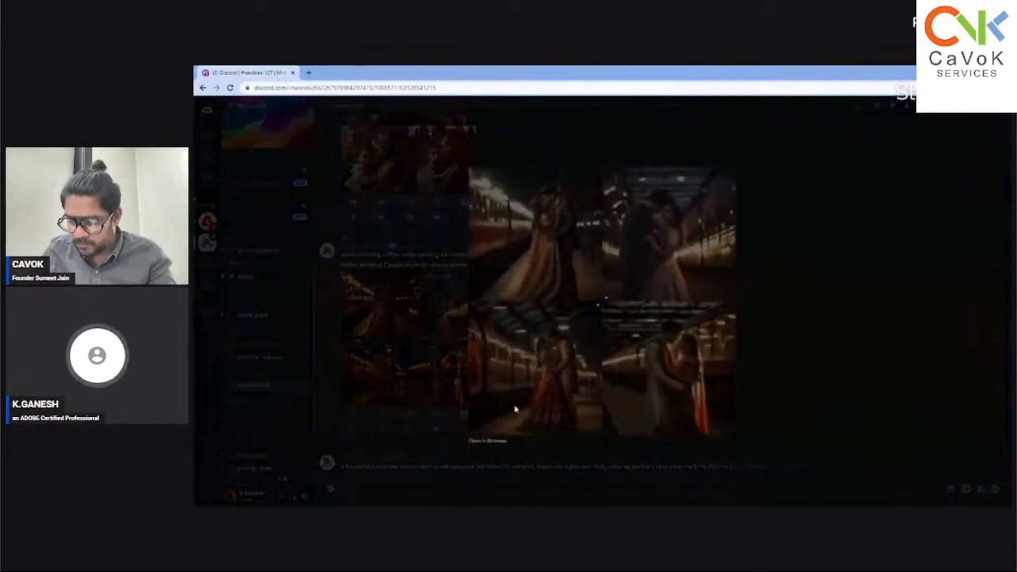
{"action": "left_click", "coordinate": [488, 441]}
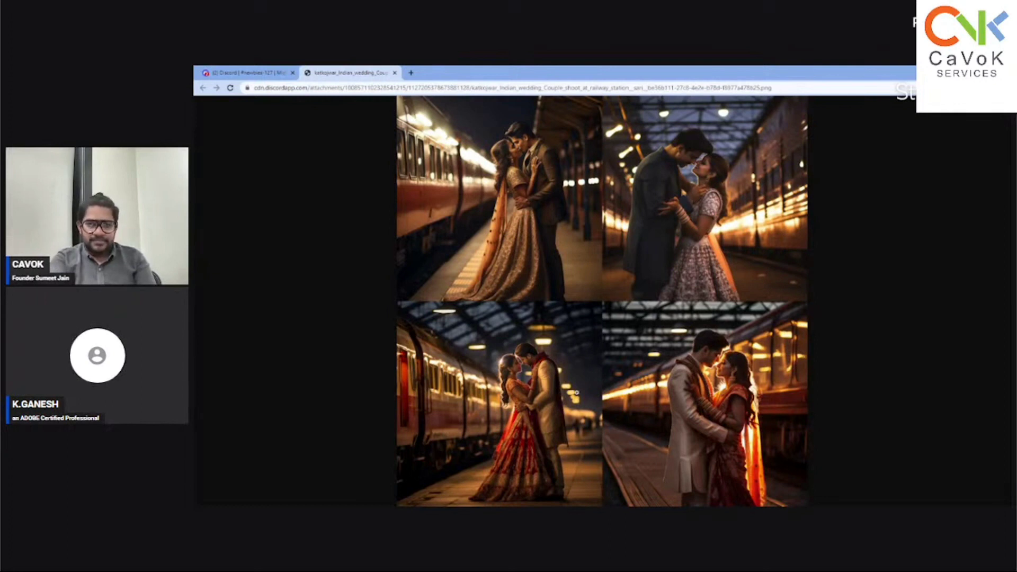
{"action": "left_click", "coordinate": [747, 415]}
{"action": "left_click", "coordinate": [747, 415]}
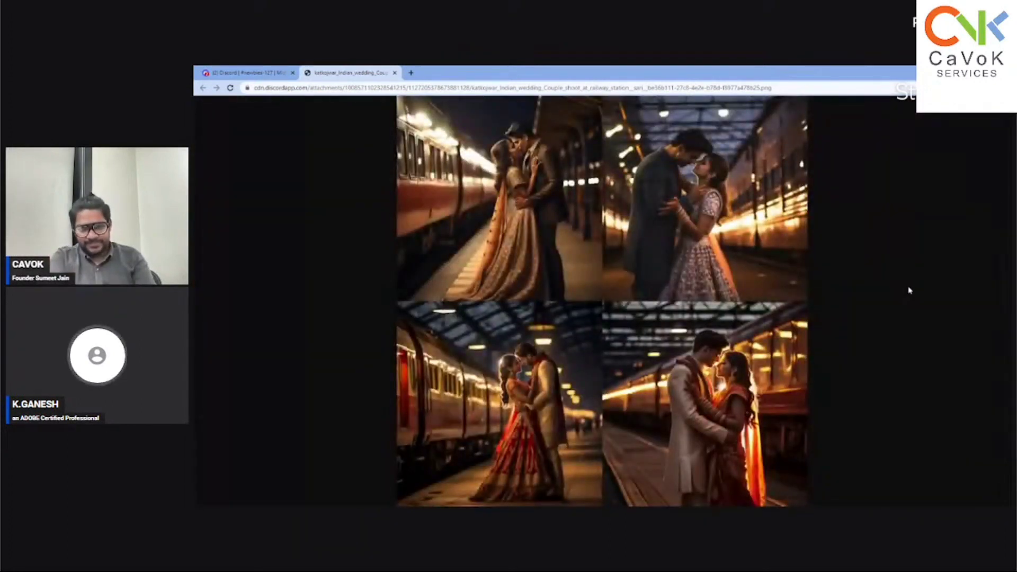
{"action": "left_click", "coordinate": [395, 73]}
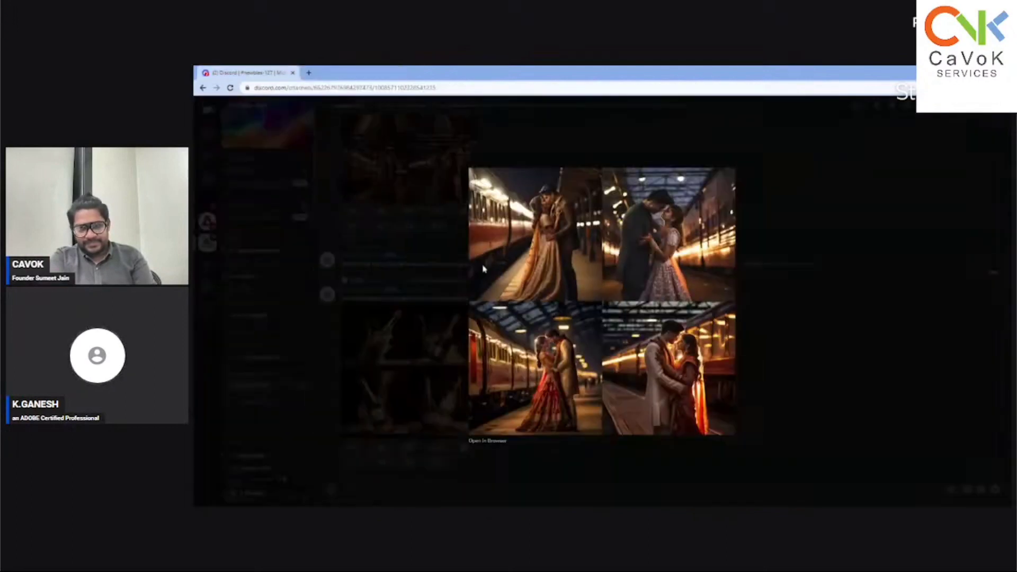
{"action": "left_click", "coordinate": [755, 362]}
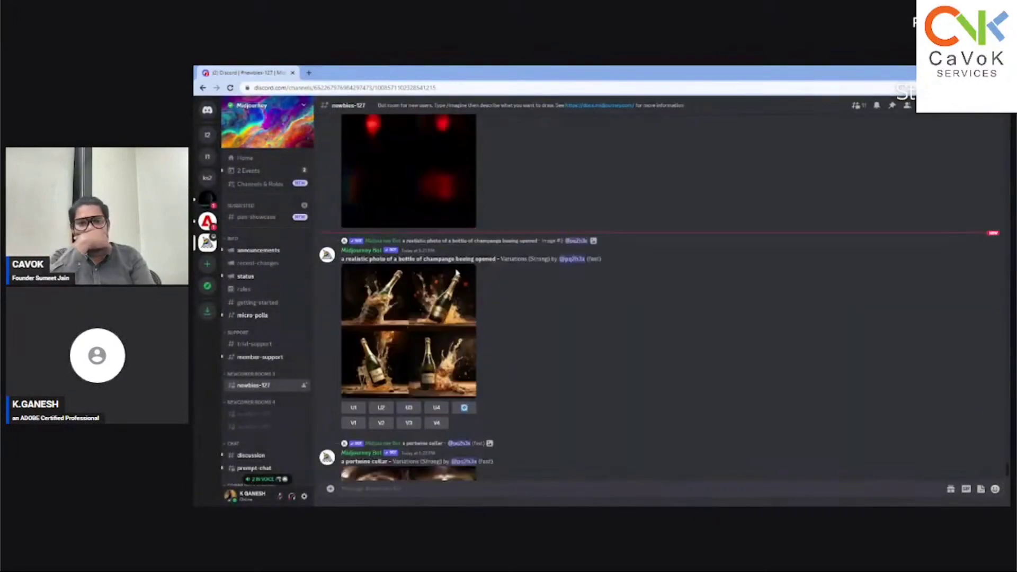
- Generate variations of the fourth wedding couple image, view the new grid at full size in the browser, and return to the channel
{"action": "scroll", "coordinate": [456, 273], "scroll_direction": "up", "scroll_amount": 1}
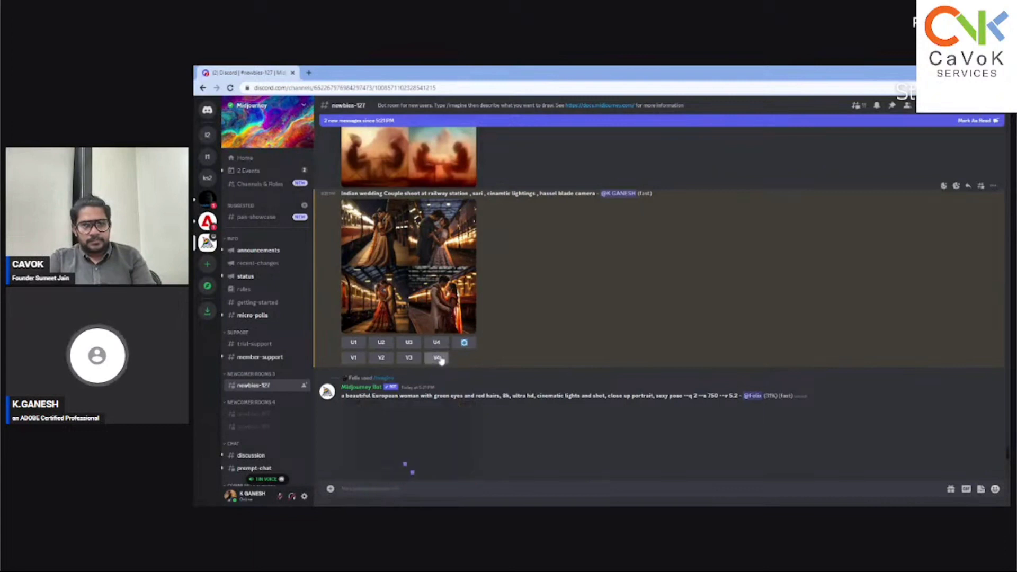
{"action": "left_click", "coordinate": [436, 358]}
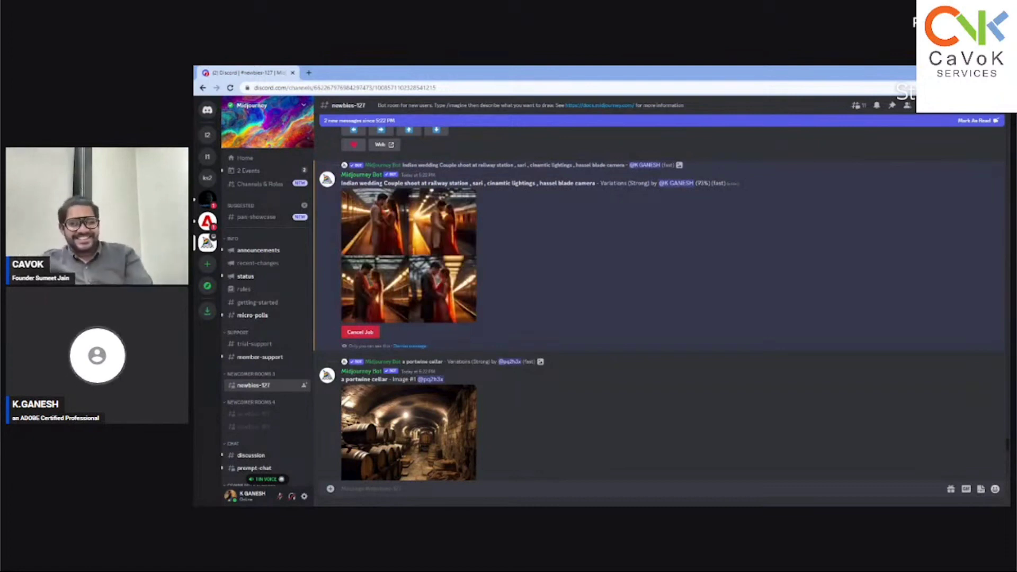
{"action": "scroll", "coordinate": [534, 363], "scroll_direction": "down", "scroll_amount": 15}
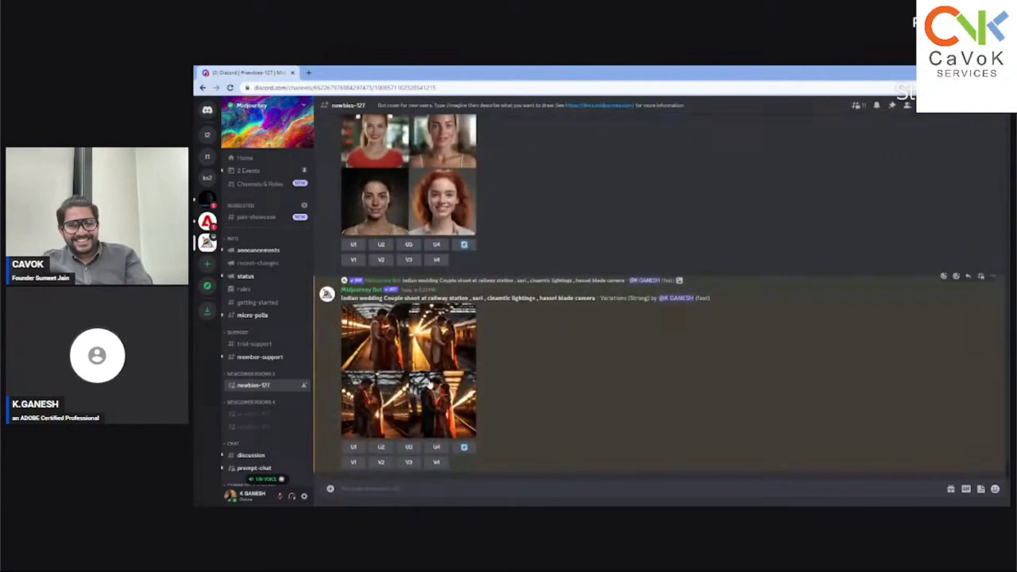
{"action": "left_click", "coordinate": [419, 382]}
{"action": "left_click", "coordinate": [487, 440]}
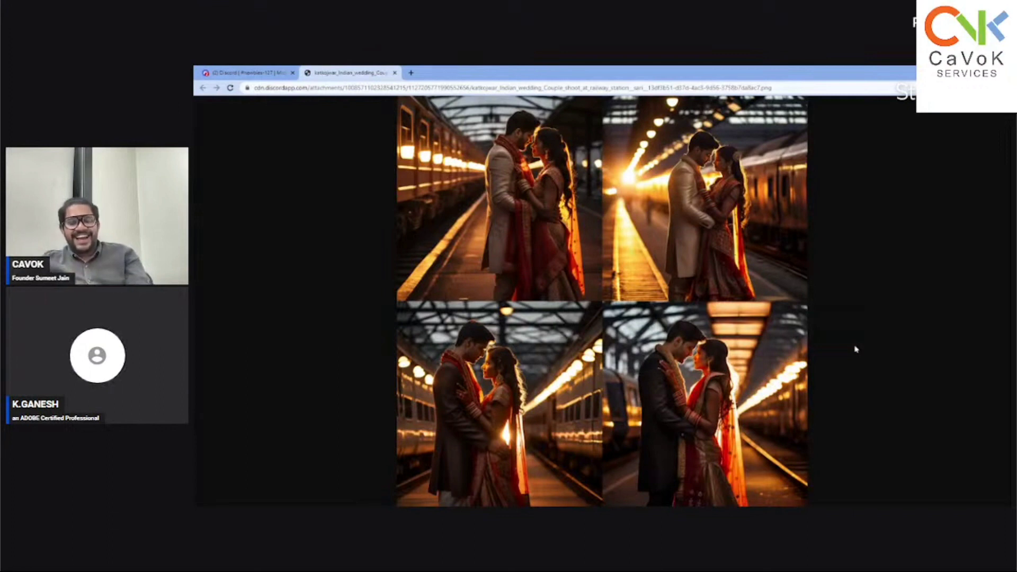
{"action": "left_click", "coordinate": [395, 73]}
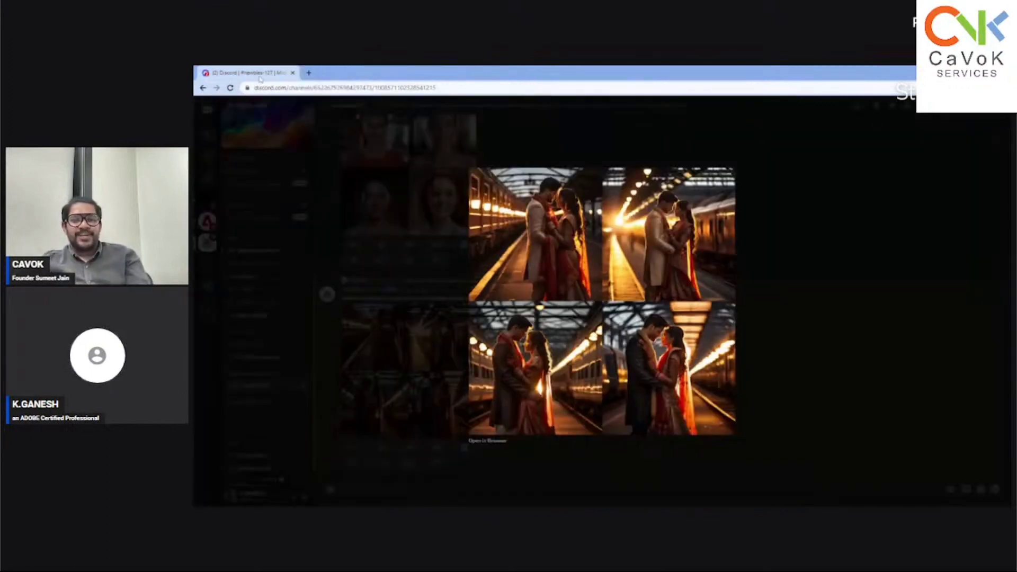
{"action": "left_click", "coordinate": [745, 365]}
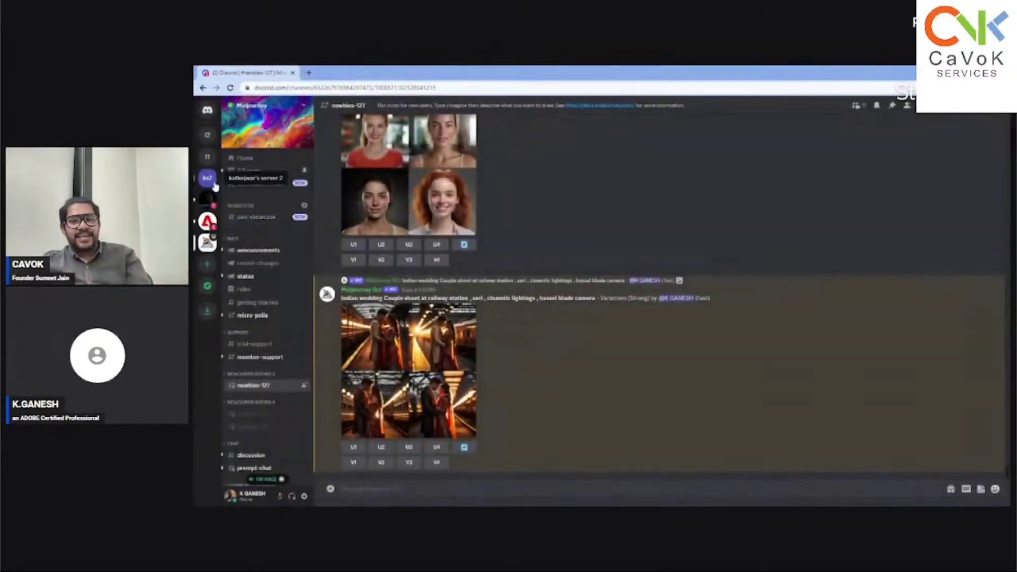
- In the INFINIT 2 server's general channel, compare the enlarged Midjourney biker image with its InsightFaceSwap version
{"action": "left_click", "coordinate": [207, 156]}
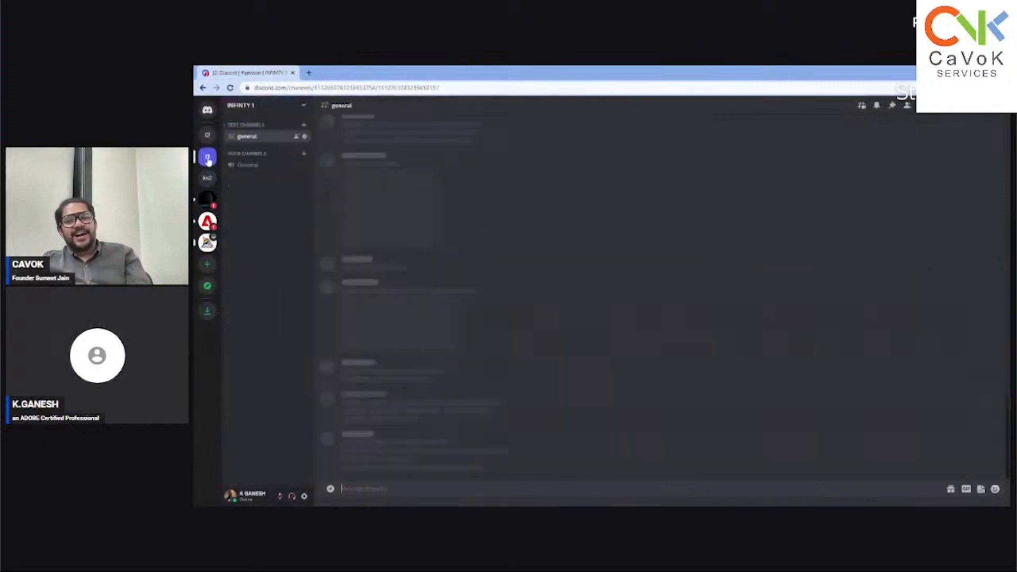
{"action": "left_click", "coordinate": [207, 139]}
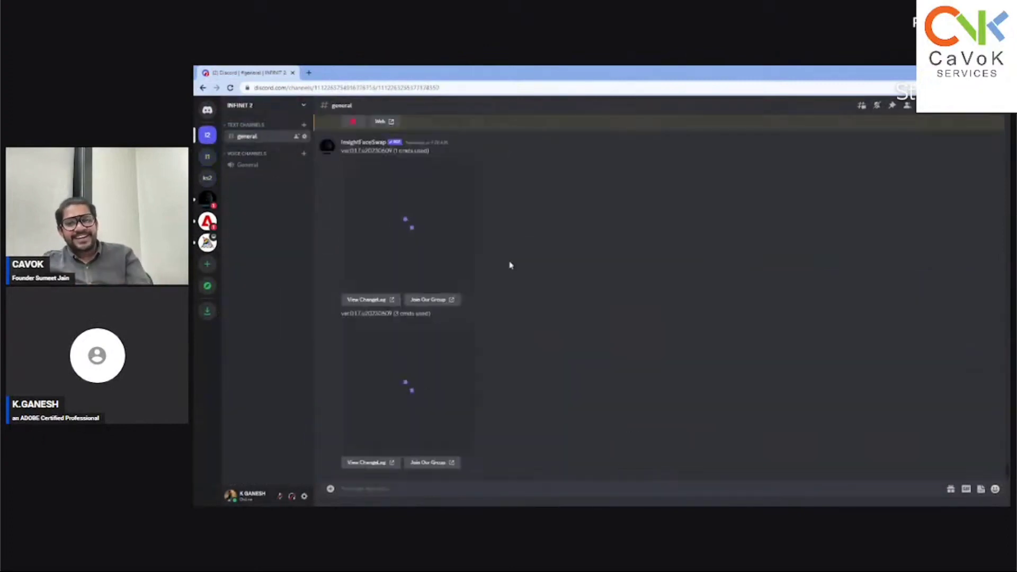
{"action": "scroll", "coordinate": [510, 264], "scroll_direction": "up", "scroll_amount": 4}
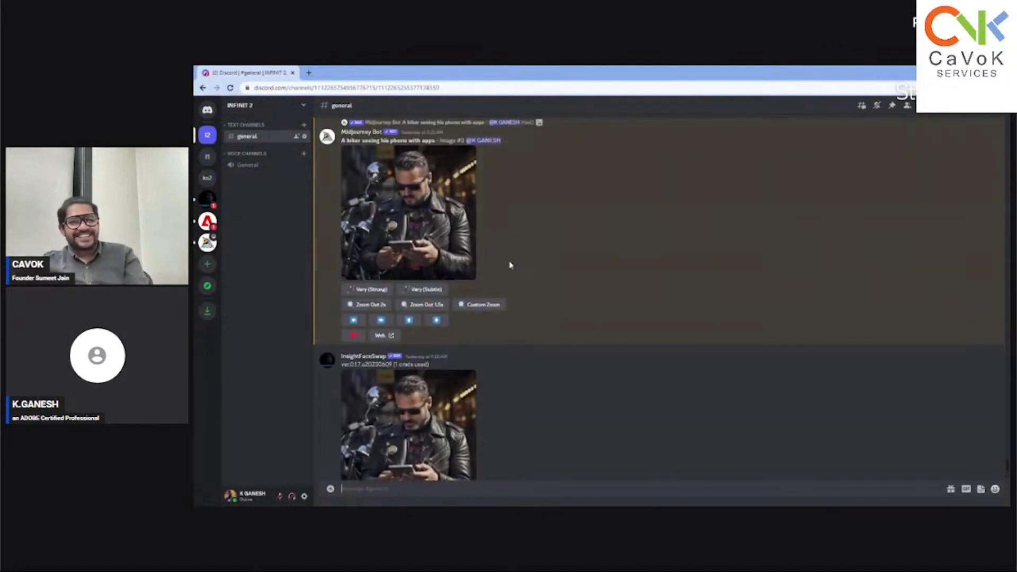
{"action": "left_click", "coordinate": [459, 260]}
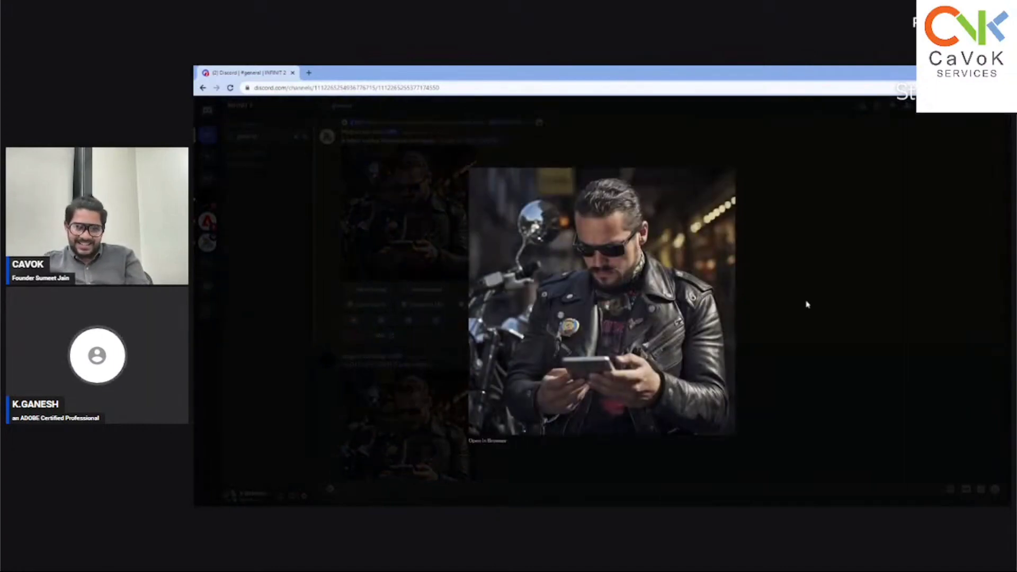
{"action": "left_click", "coordinate": [806, 303]}
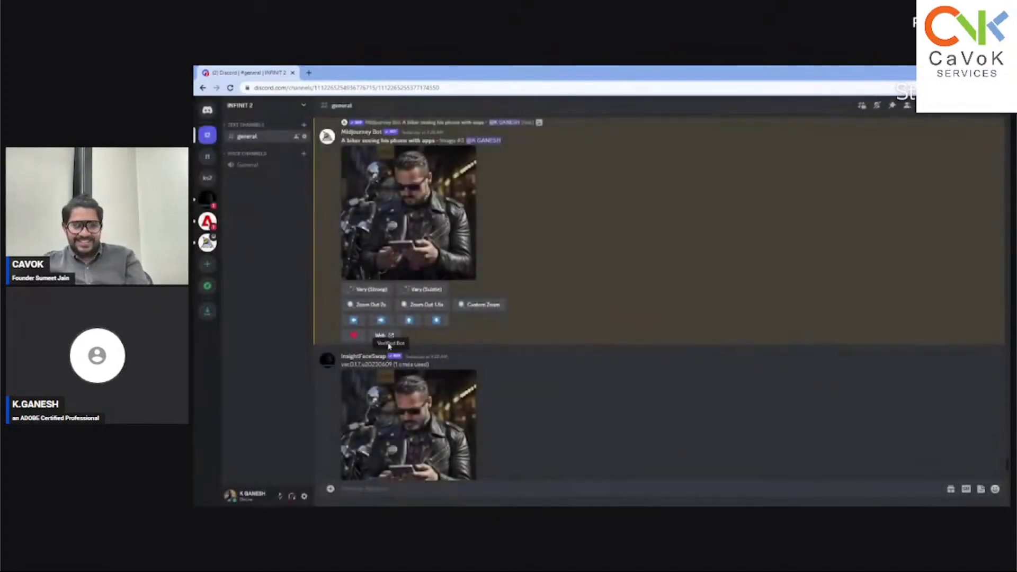
{"action": "left_click", "coordinate": [427, 419]}
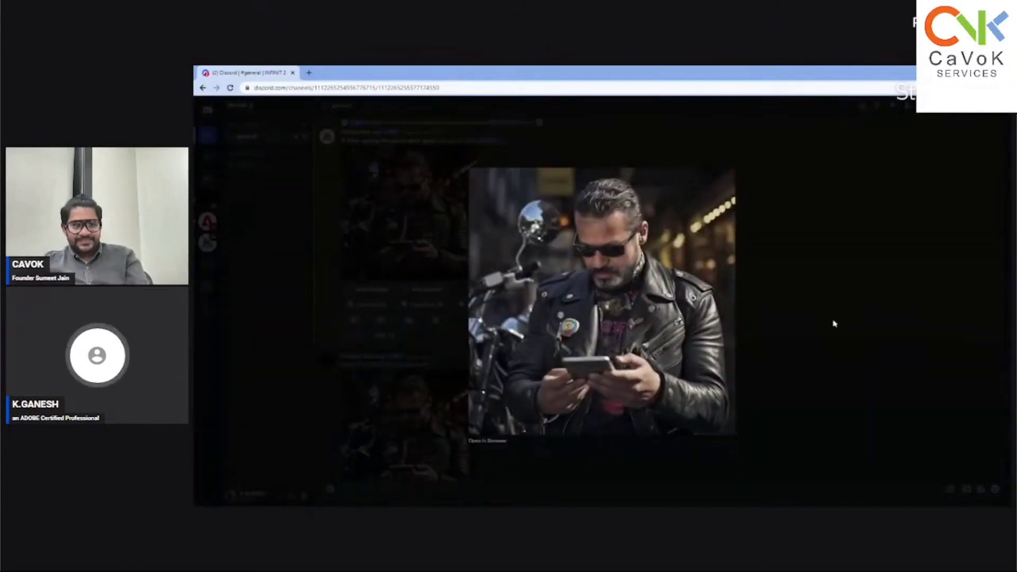
{"action": "left_click", "coordinate": [835, 324]}
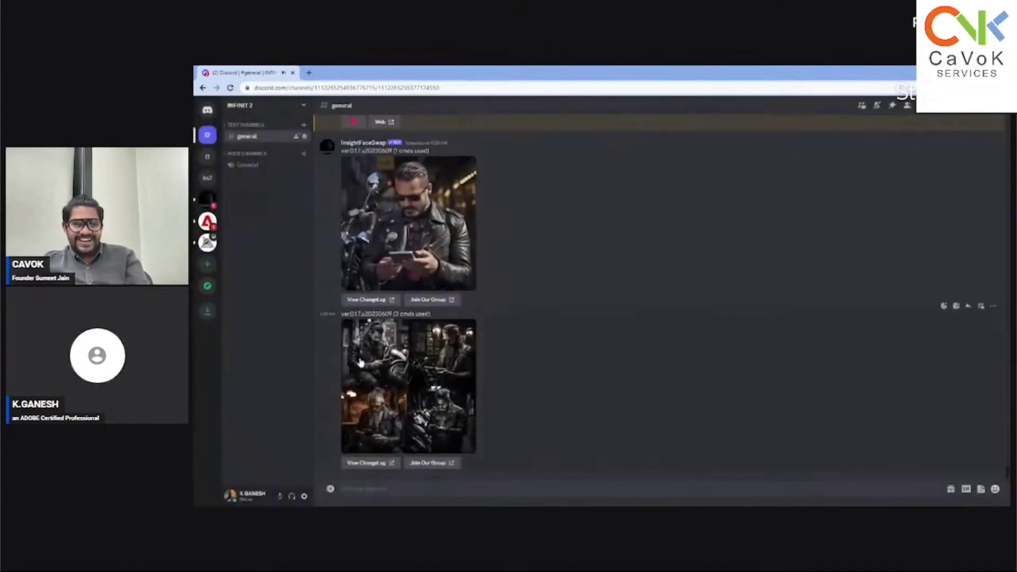
- Open the face-swapped grid of four bikers in the browser and examine the faces at full size
{"action": "left_click", "coordinate": [427, 364]}
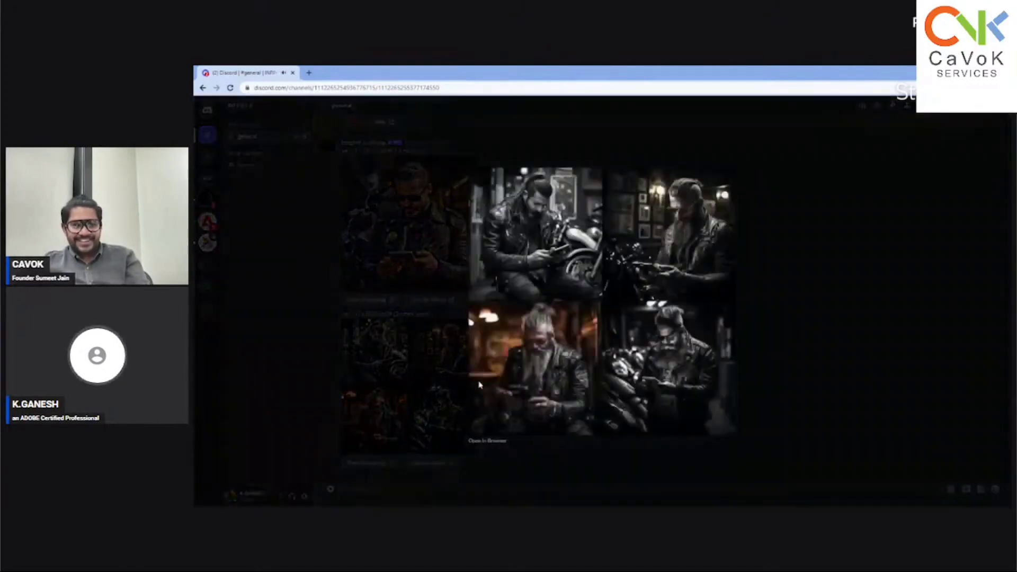
{"action": "left_click", "coordinate": [474, 445]}
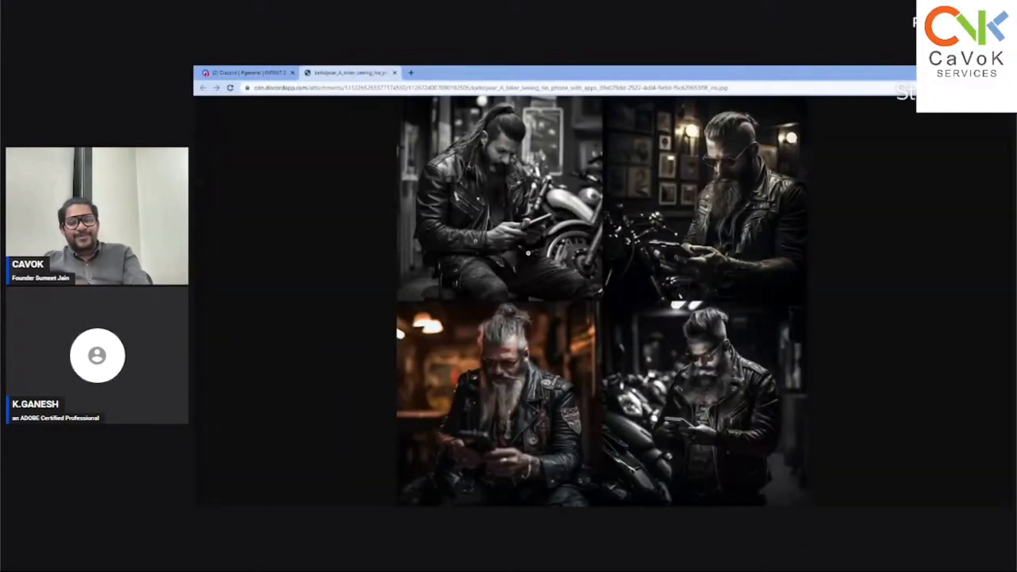
{"action": "left_click", "coordinate": [528, 253]}
{"action": "scroll", "coordinate": [477, 212], "scroll_direction": "up", "scroll_amount": 5}
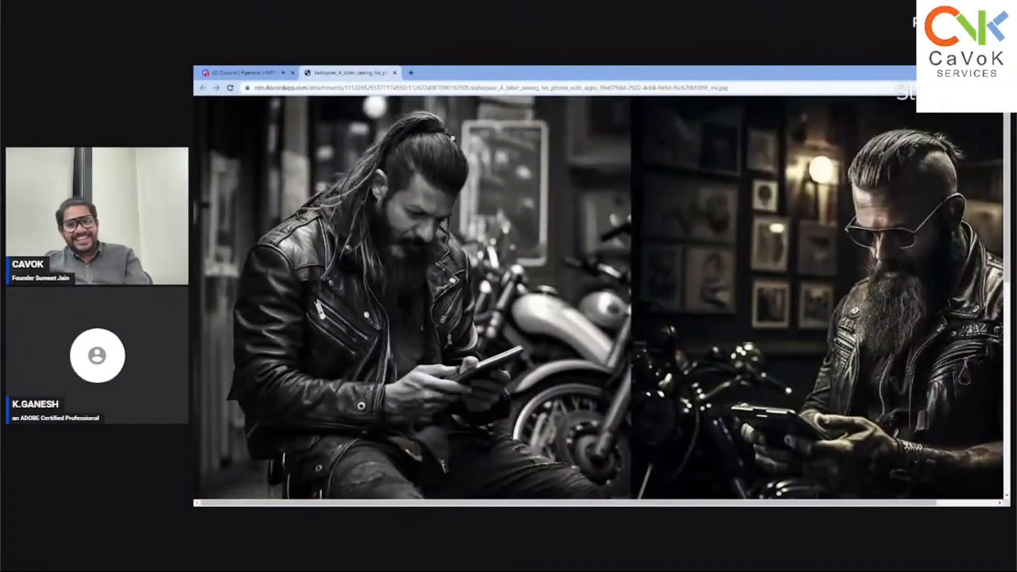
{"action": "scroll", "coordinate": [453, 139], "scroll_direction": "down", "scroll_amount": 5}
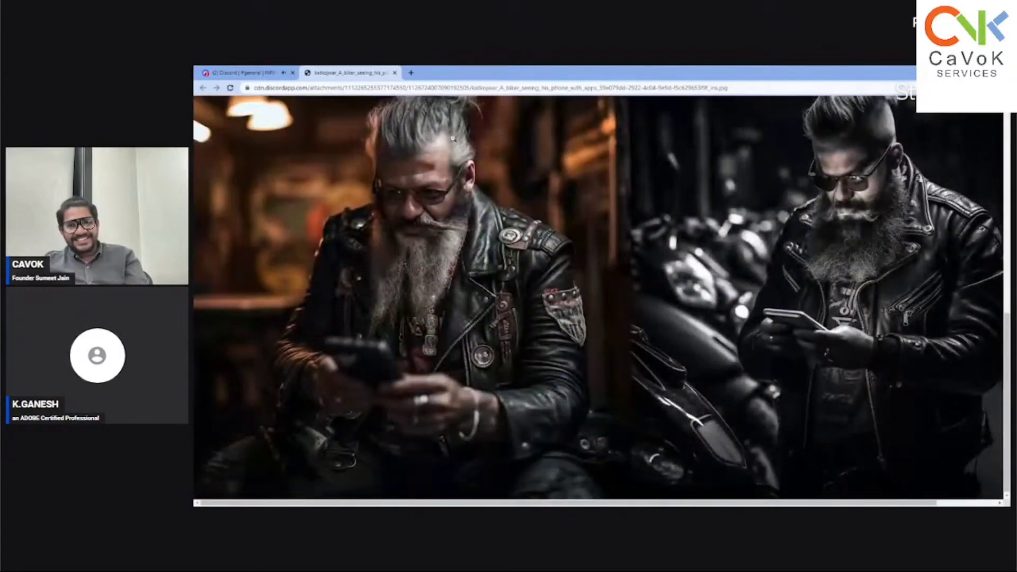
- Return to the channel, find the face-swapped grid of the man smoking a cigar, and open it at full size in the browser
{"action": "left_click", "coordinate": [263, 78]}
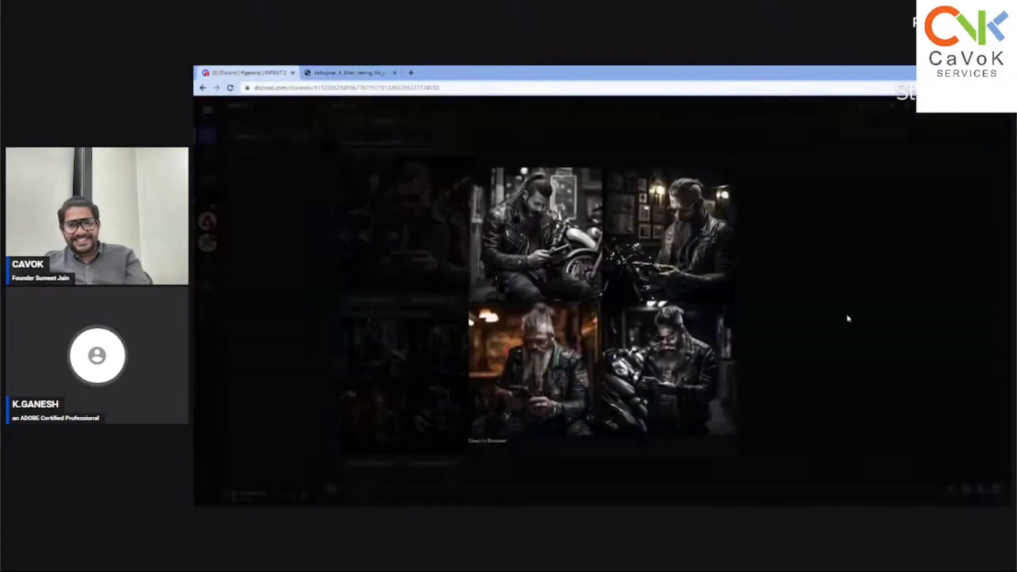
{"action": "left_click", "coordinate": [861, 317]}
{"action": "scroll", "coordinate": [495, 310], "scroll_direction": "up", "scroll_amount": 8}
{"action": "scroll", "coordinate": [472, 303], "scroll_direction": "up", "scroll_amount": 10}
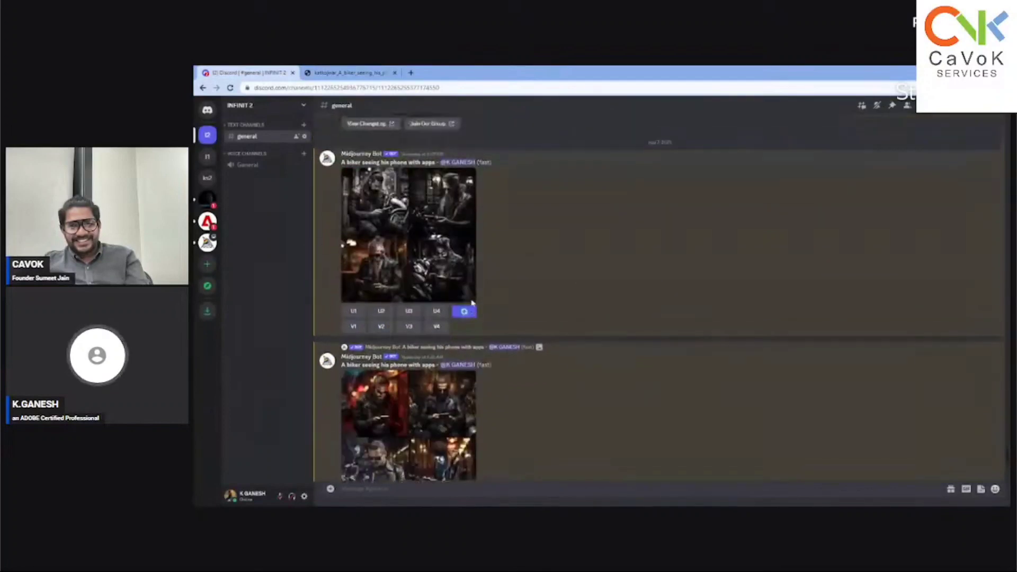
{"action": "scroll", "coordinate": [472, 303], "scroll_direction": "down", "scroll_amount": 1}
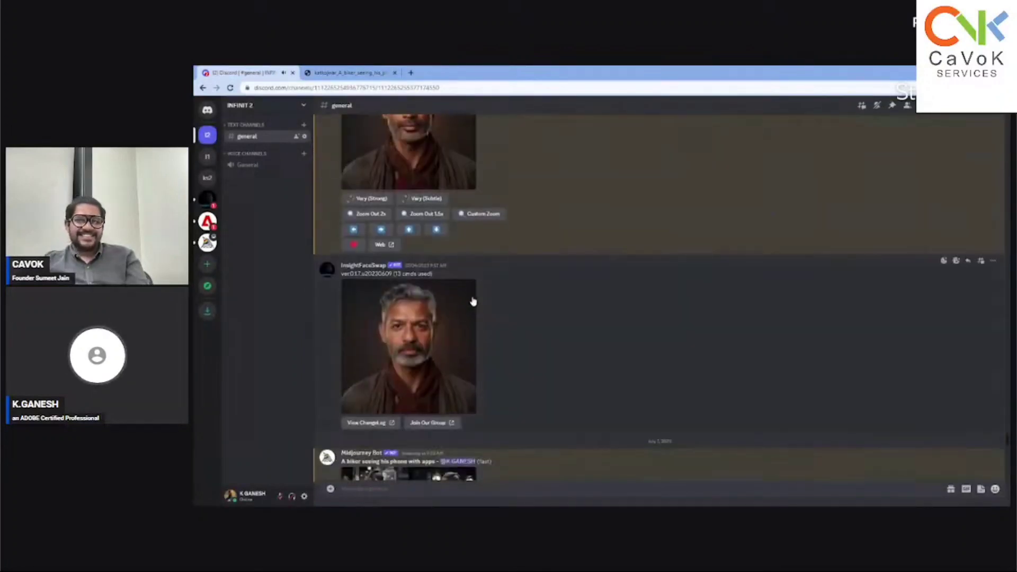
{"action": "scroll", "coordinate": [416, 268], "scroll_direction": "up", "scroll_amount": 3}
{"action": "scroll", "coordinate": [427, 328], "scroll_direction": "down", "scroll_amount": 3}
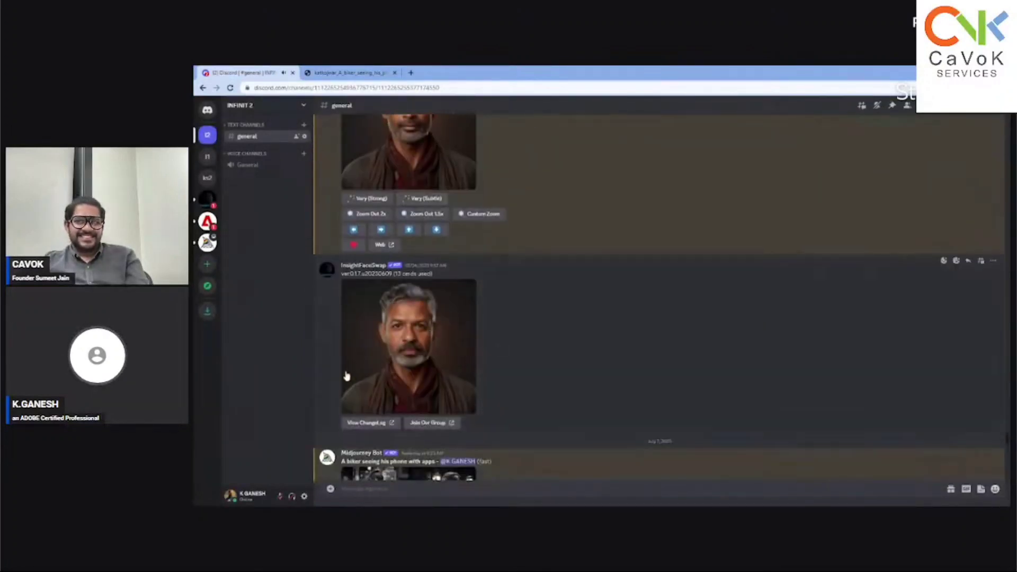
{"action": "scroll", "coordinate": [423, 347], "scroll_direction": "up", "scroll_amount": 10}
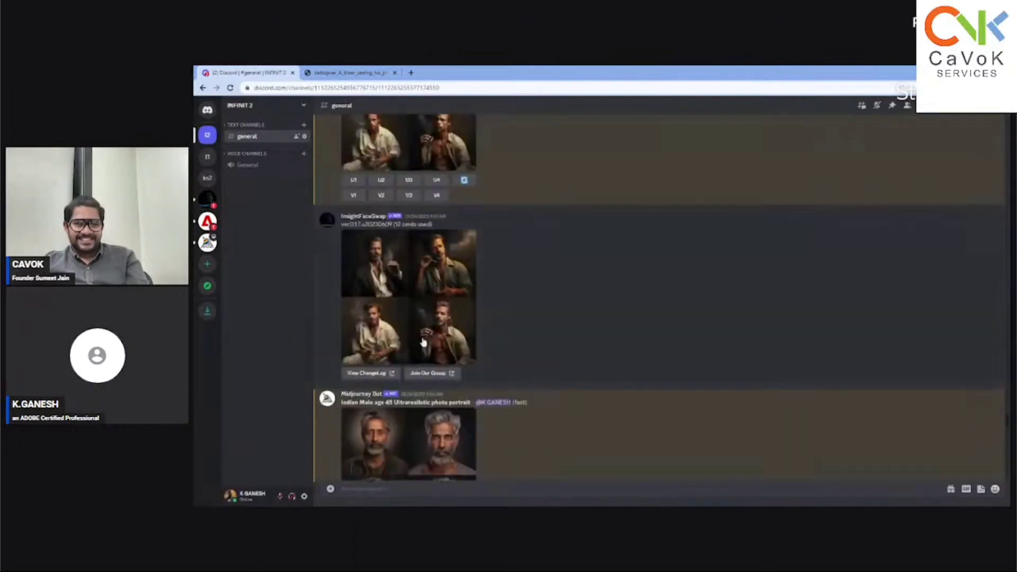
{"action": "left_click", "coordinate": [423, 342]}
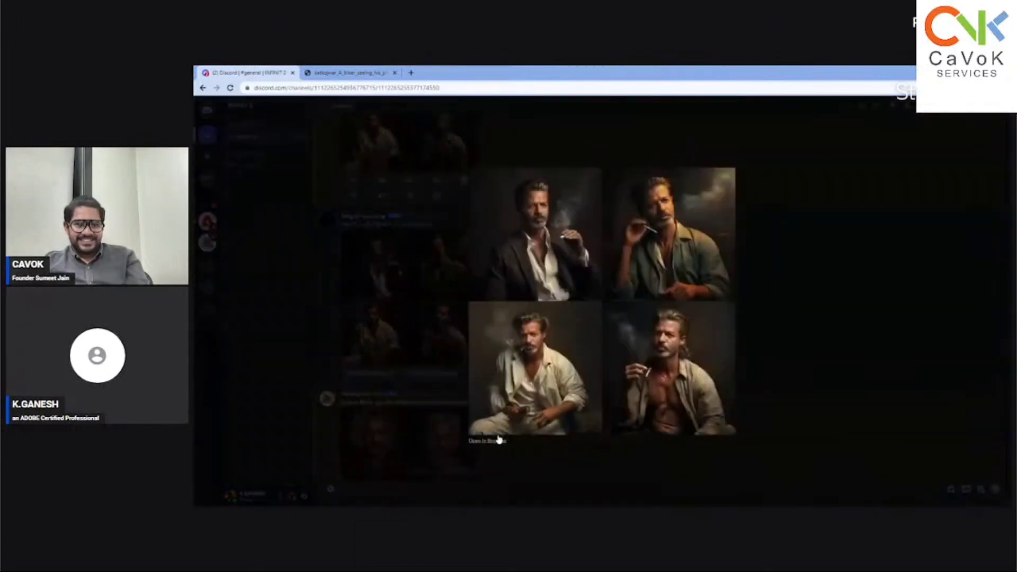
{"action": "left_click", "coordinate": [501, 439]}
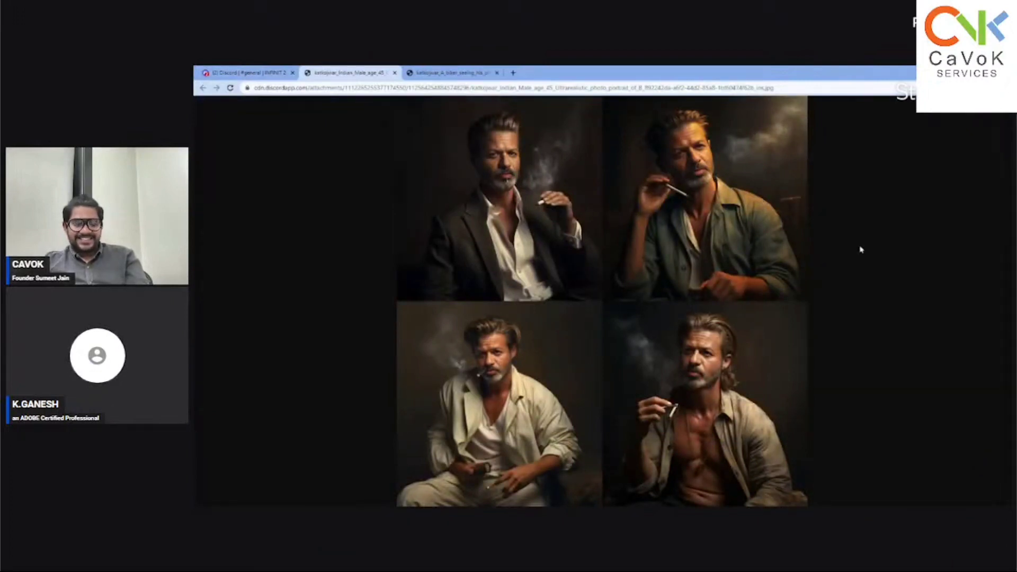
- Close the cigar portrait and biker image pages, and dismiss the enlarged grid in the channel
{"action": "left_click", "coordinate": [395, 73]}
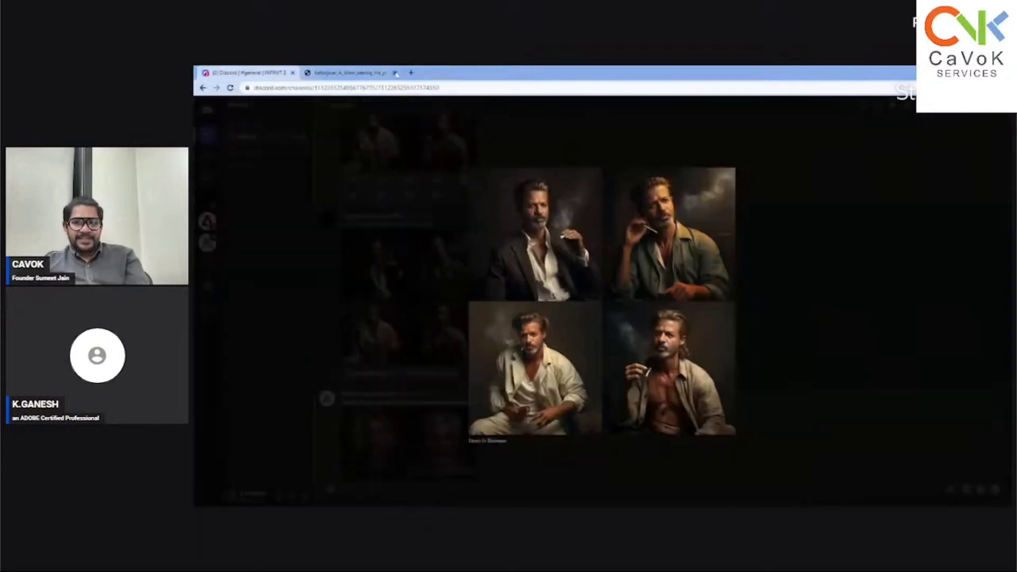
{"action": "left_click", "coordinate": [391, 73]}
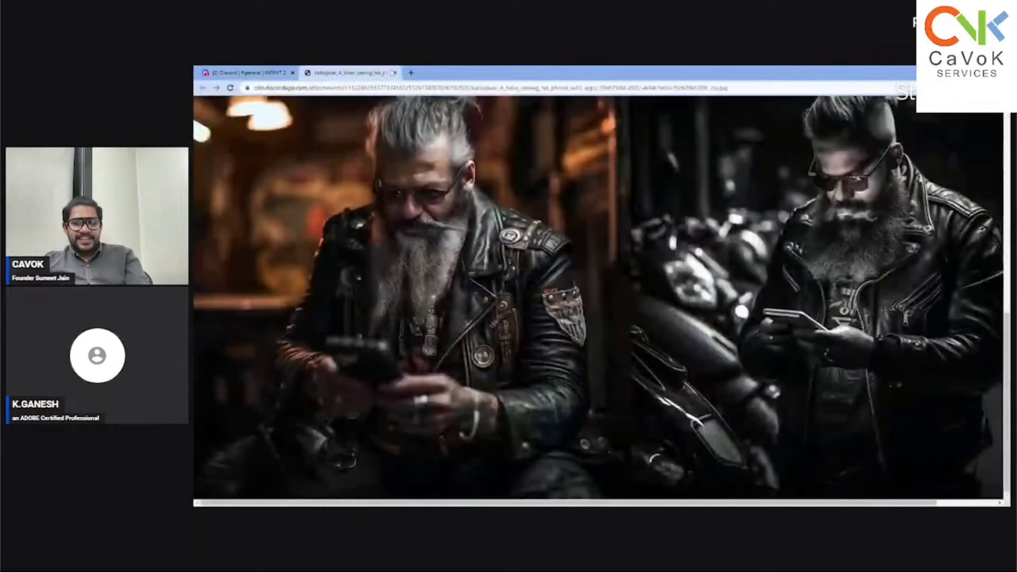
{"action": "left_click", "coordinate": [396, 73]}
{"action": "left_click", "coordinate": [827, 319]}
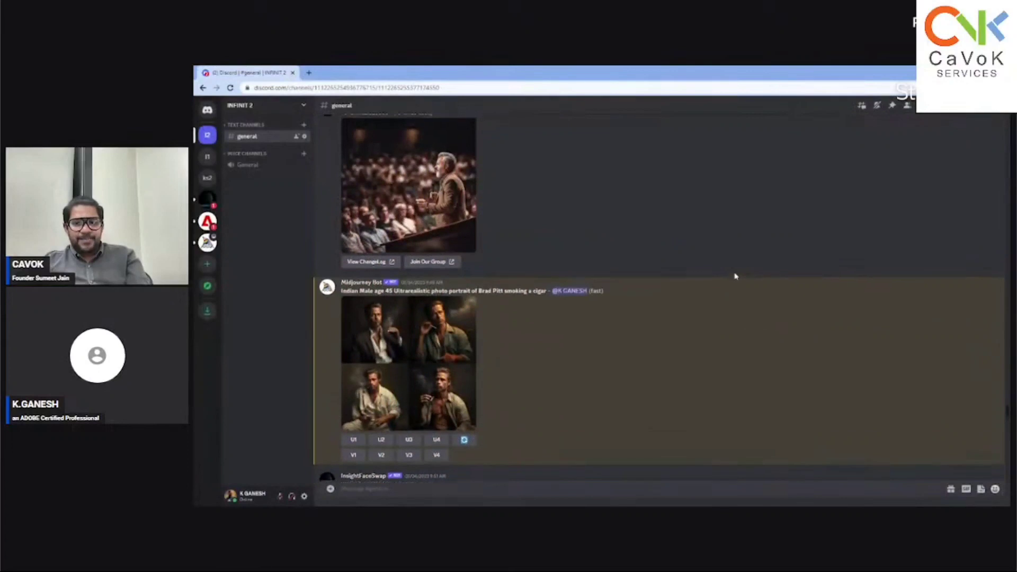
- Enlarge and examine the face-swapped auditorium speaker image and the earlier face-swapped grid of four rugged male portraits
{"action": "scroll", "coordinate": [734, 276], "scroll_direction": "up", "scroll_amount": 3}
{"action": "left_click", "coordinate": [463, 284]}
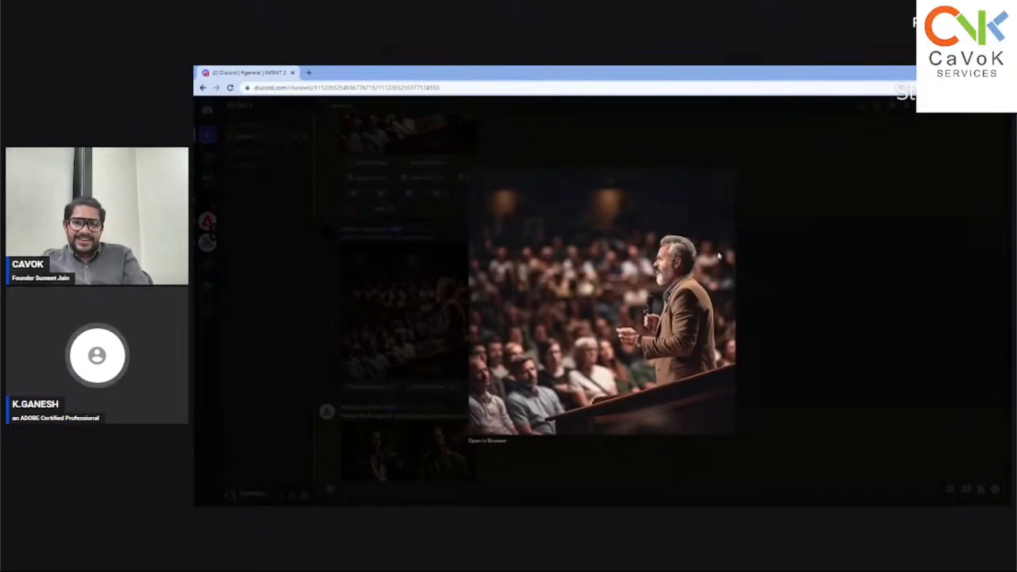
{"action": "left_click", "coordinate": [777, 263]}
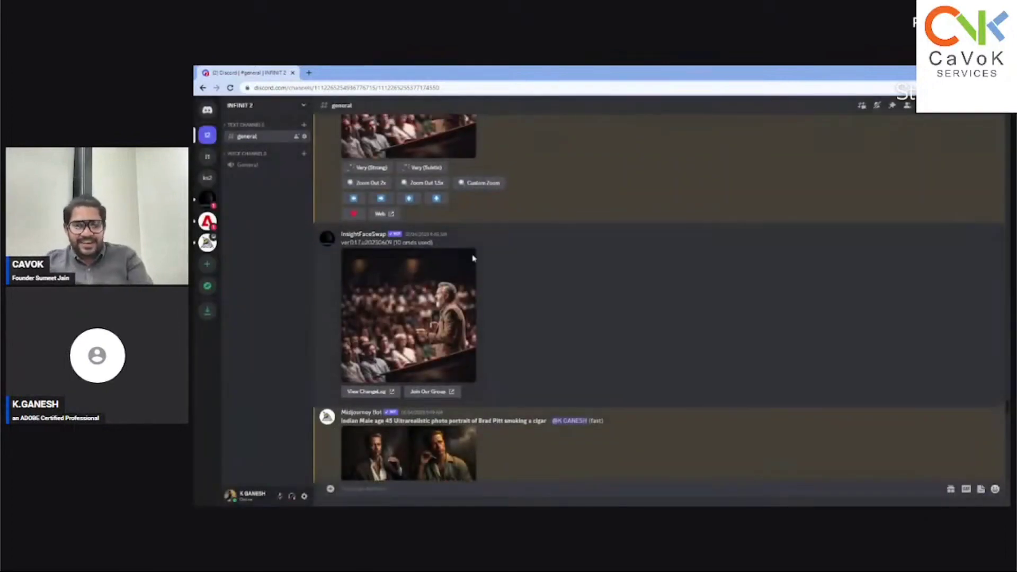
{"action": "scroll", "coordinate": [473, 258], "scroll_direction": "up", "scroll_amount": 8}
{"action": "scroll", "coordinate": [473, 258], "scroll_direction": "up", "scroll_amount": 5}
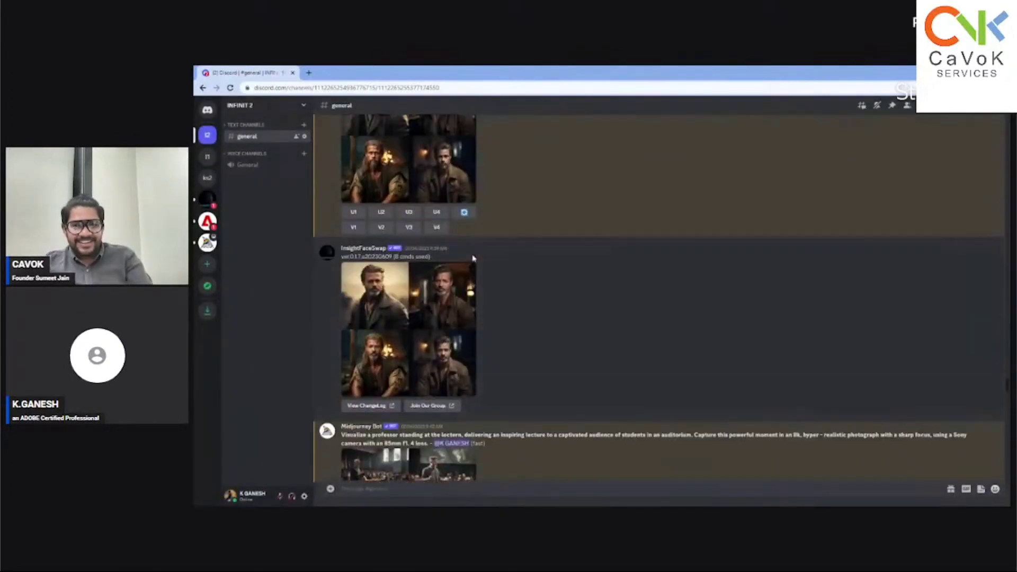
{"action": "left_click", "coordinate": [451, 315]}
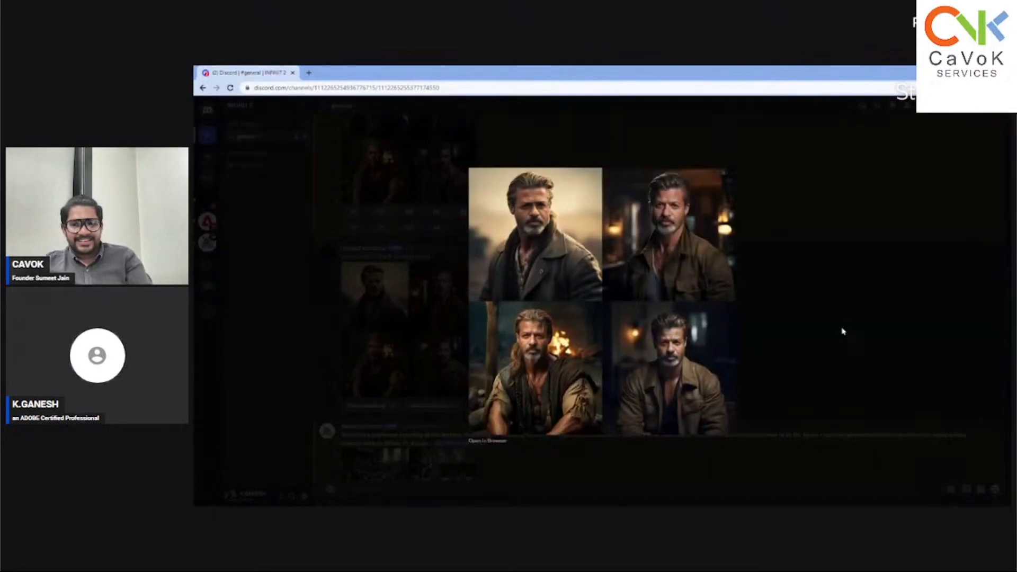
{"action": "left_click", "coordinate": [843, 331]}
- Look through the older Midjourney and InsightFaceSwap results, from the suited man in a study back to the Indian army officer and superhero images
{"action": "scroll", "coordinate": [475, 347], "scroll_direction": "up", "scroll_amount": 5}
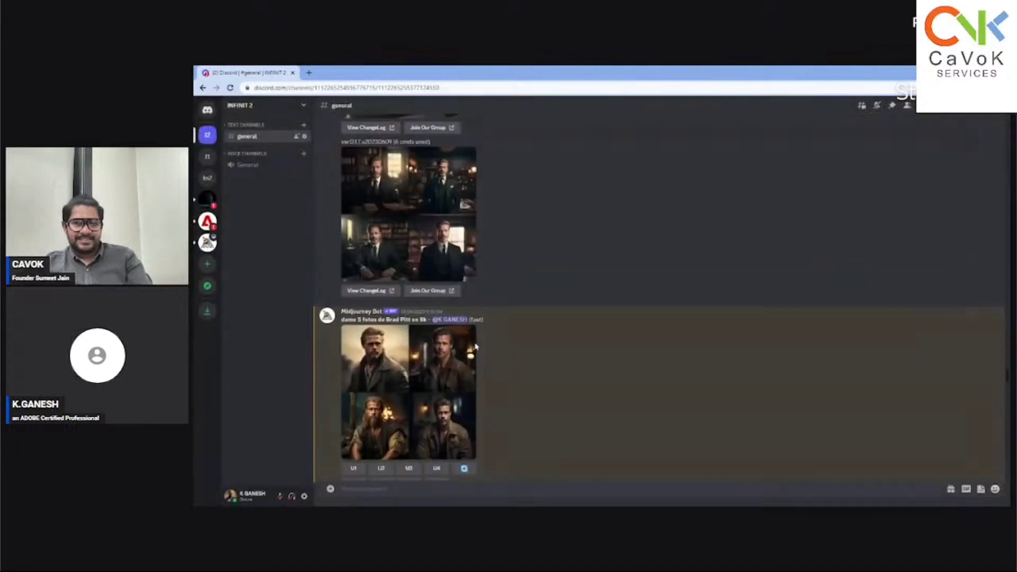
{"action": "scroll", "coordinate": [475, 347], "scroll_direction": "down", "scroll_amount": 10}
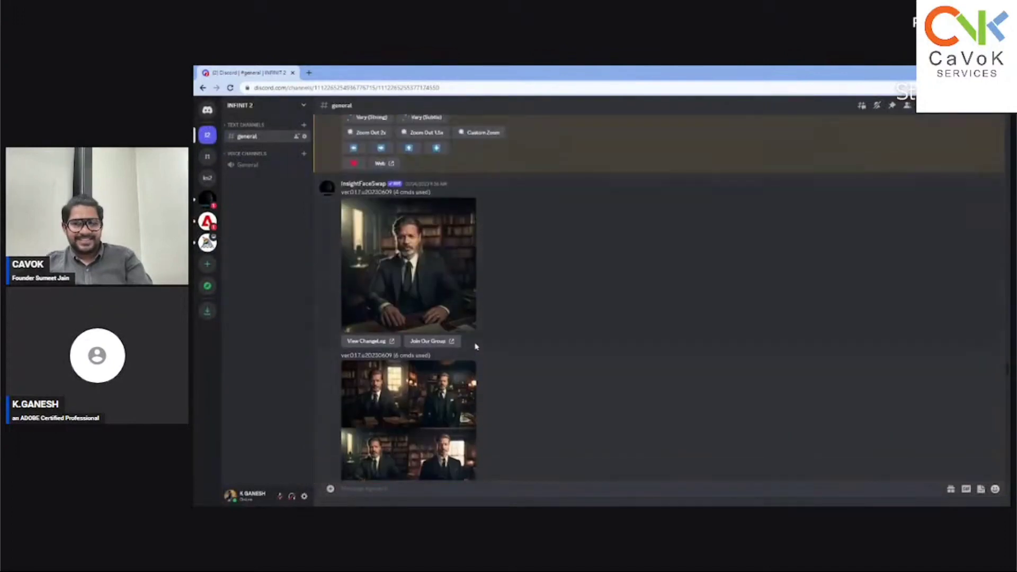
{"action": "scroll", "coordinate": [475, 348], "scroll_direction": "up", "scroll_amount": 5}
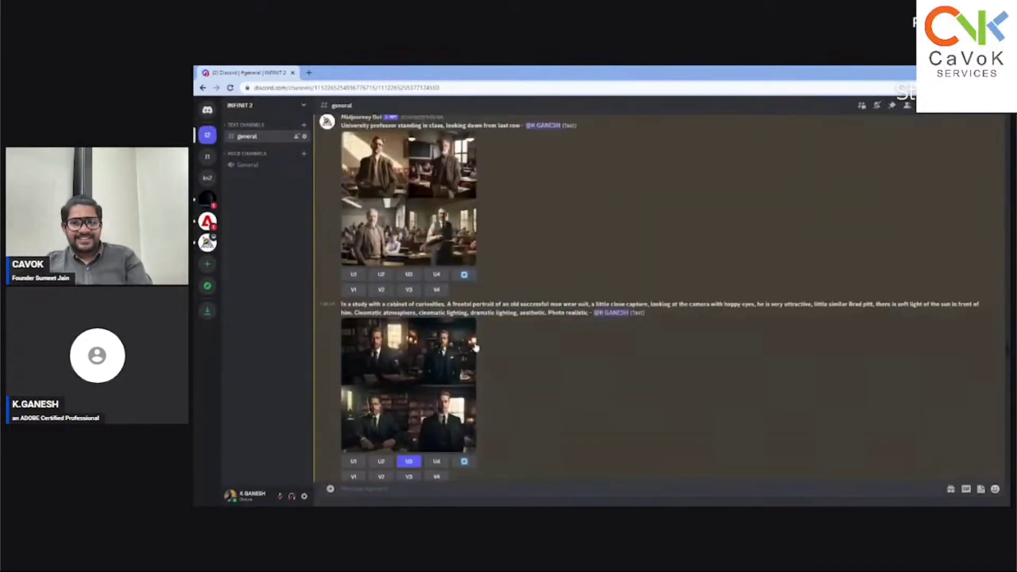
{"action": "scroll", "coordinate": [475, 347], "scroll_direction": "down", "scroll_amount": 10}
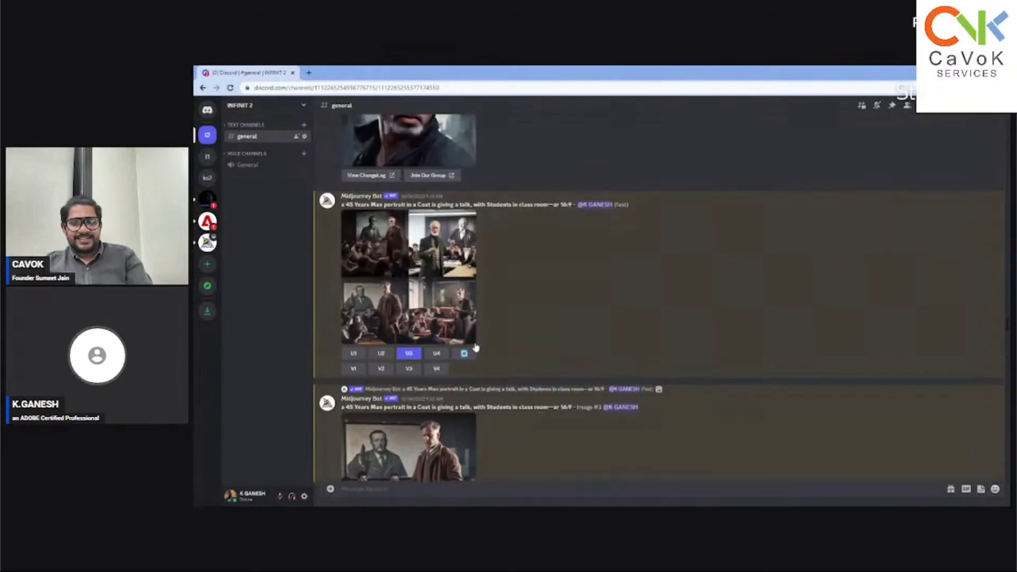
{"action": "scroll", "coordinate": [475, 348], "scroll_direction": "up", "scroll_amount": 15}
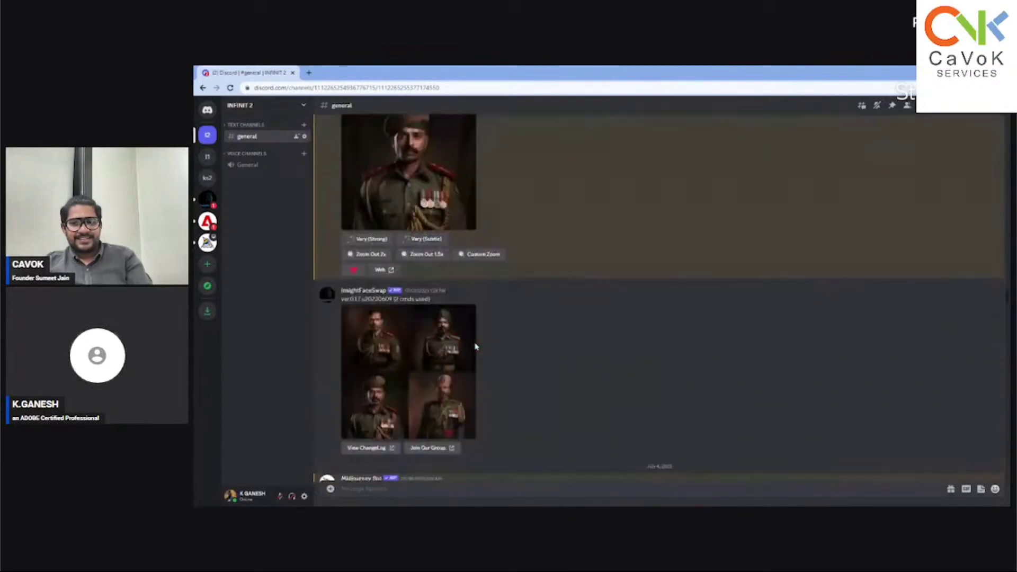
{"action": "scroll", "coordinate": [476, 347], "scroll_direction": "down", "scroll_amount": 8}
{"action": "scroll", "coordinate": [475, 348], "scroll_direction": "up", "scroll_amount": 2}
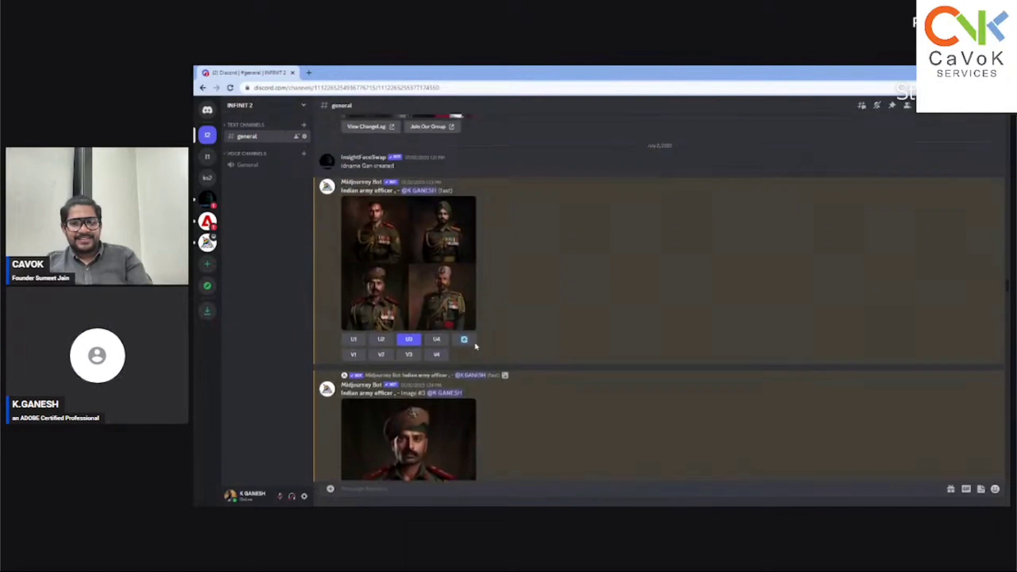
{"action": "scroll", "coordinate": [475, 347], "scroll_direction": "down", "scroll_amount": 3}
{"action": "scroll", "coordinate": [475, 347], "scroll_direction": "up", "scroll_amount": 7}
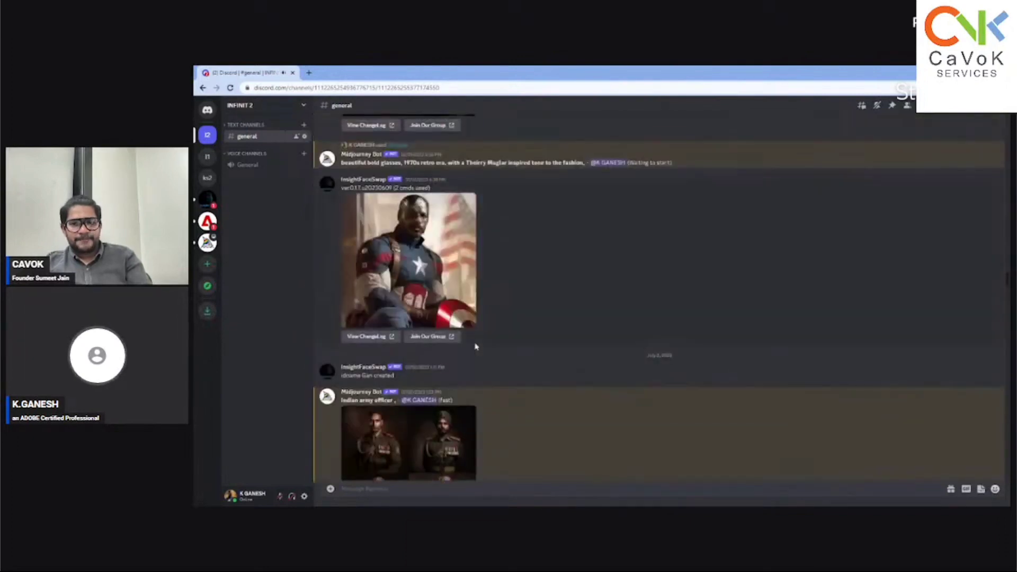
- Enlarge and examine the face-swapped Captain America image and the face-swapped knight holding a sword
{"action": "left_click", "coordinate": [430, 267]}
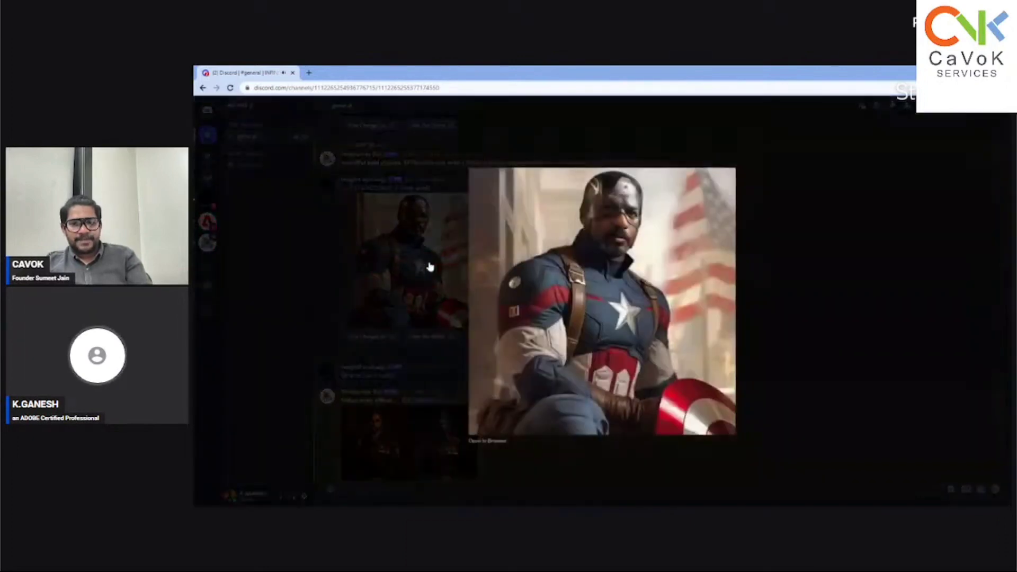
{"action": "left_click", "coordinate": [845, 264]}
{"action": "scroll", "coordinate": [549, 281], "scroll_direction": "up", "scroll_amount": 7}
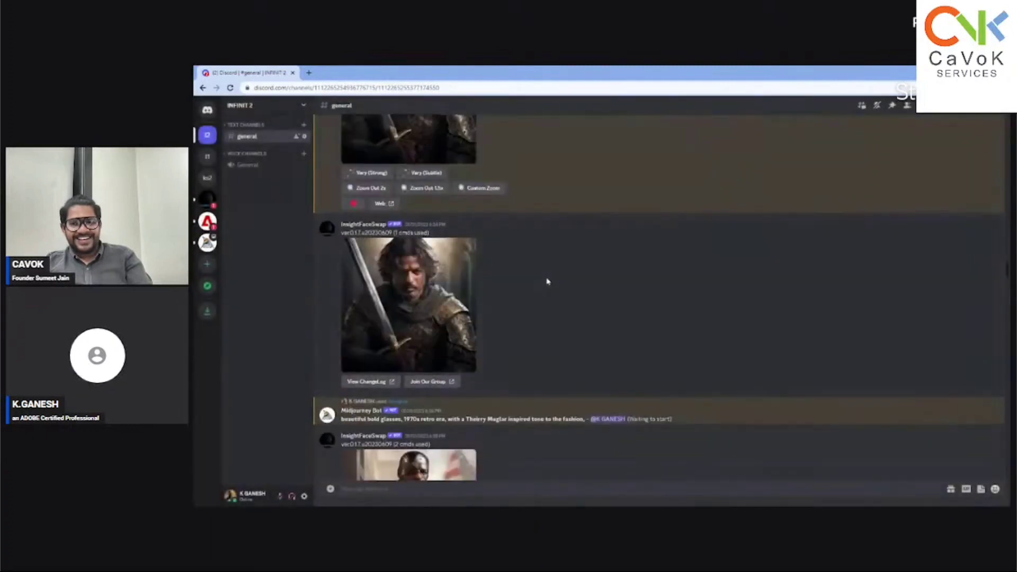
{"action": "left_click", "coordinate": [438, 337]}
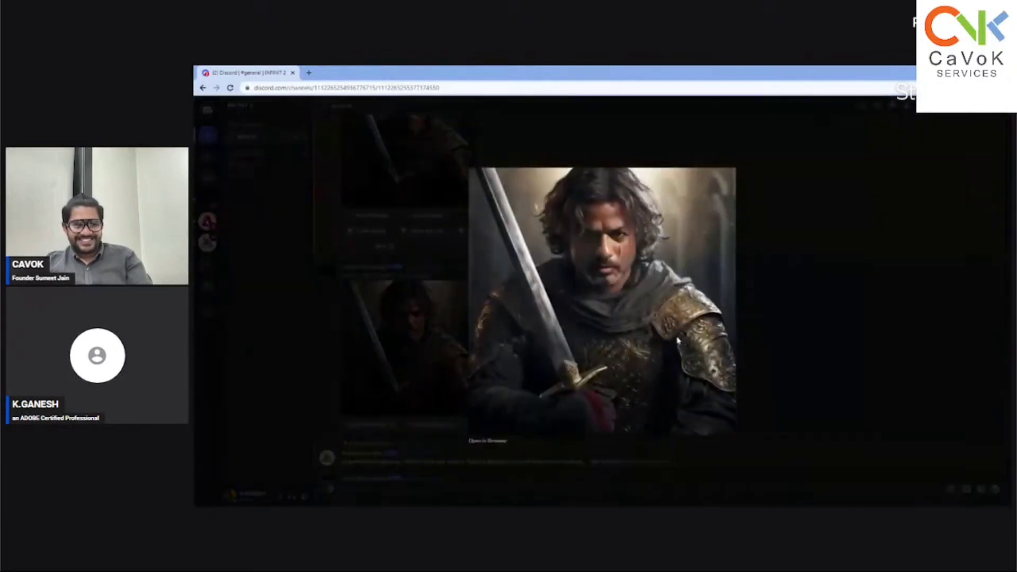
{"action": "left_click", "coordinate": [861, 340]}
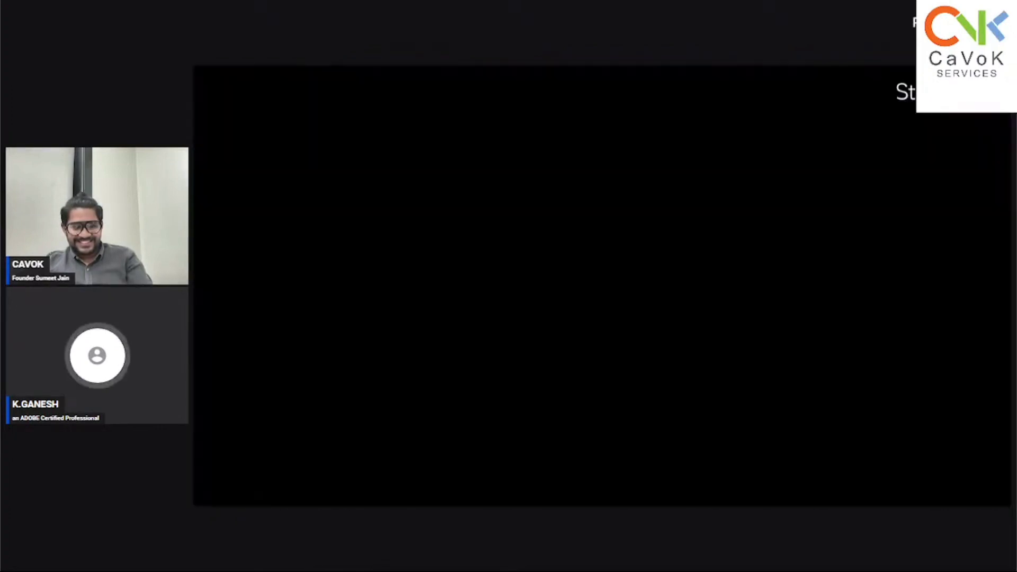
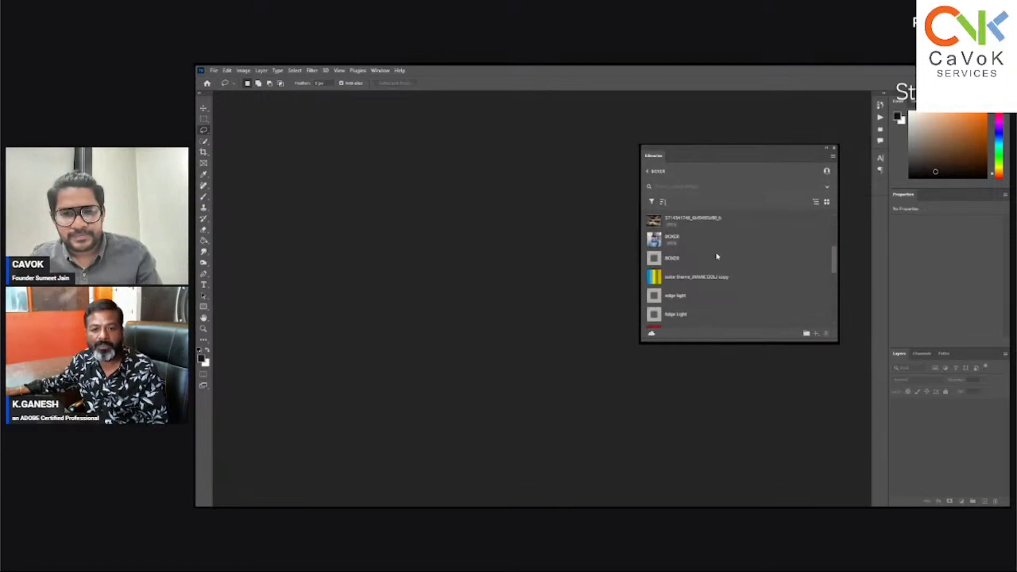
- Switch to Photoshop, open the BOXER JPEG from the BOXER library, and unlock its Background layer
{"action": "double_click", "coordinate": [689, 239]}
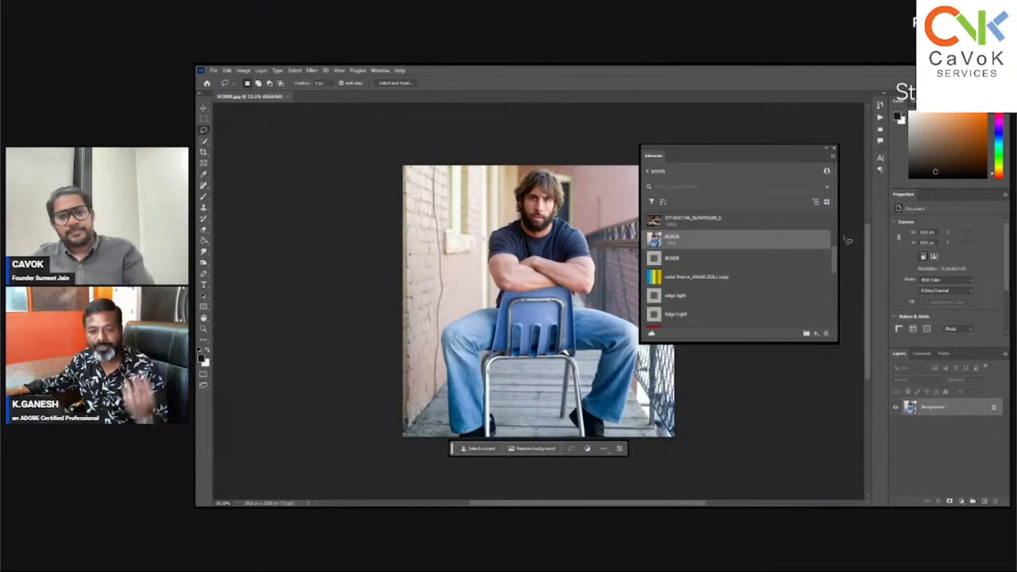
{"action": "left_click", "coordinate": [649, 362]}
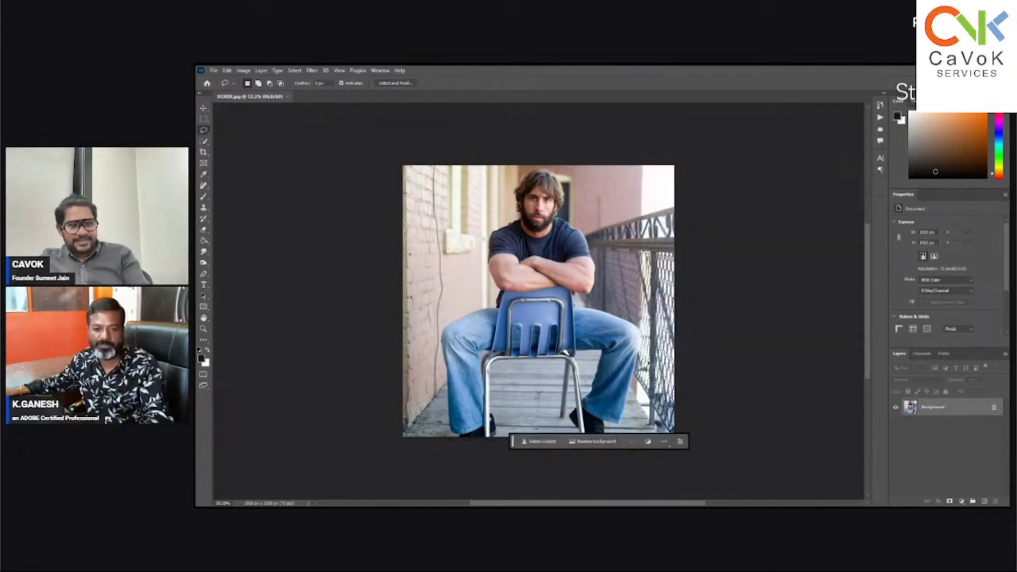
{"action": "key", "text": "Tab"}
{"action": "key", "text": "Tab"}
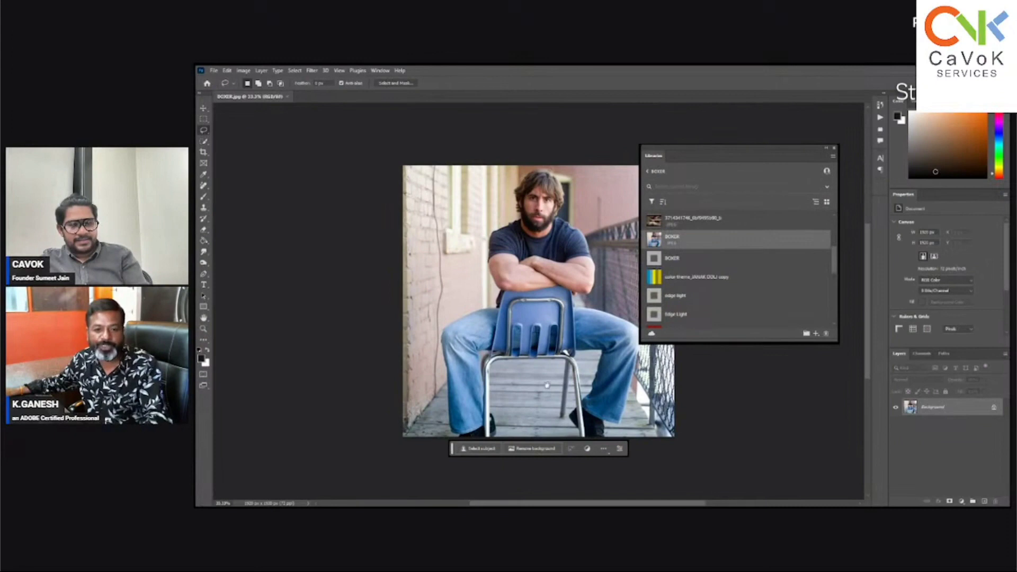
{"action": "key", "text": "Tab"}
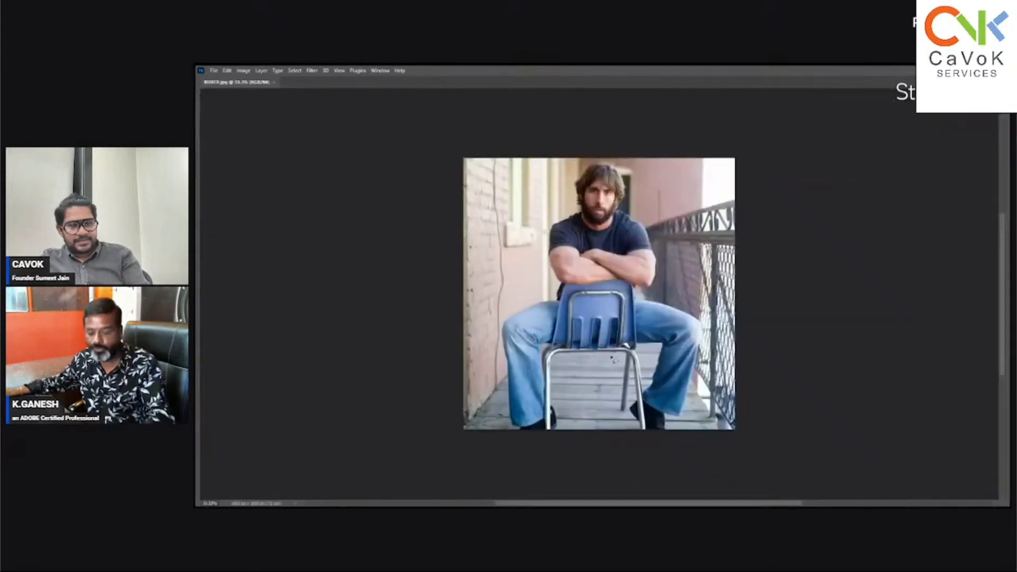
{"action": "key", "text": "c"}
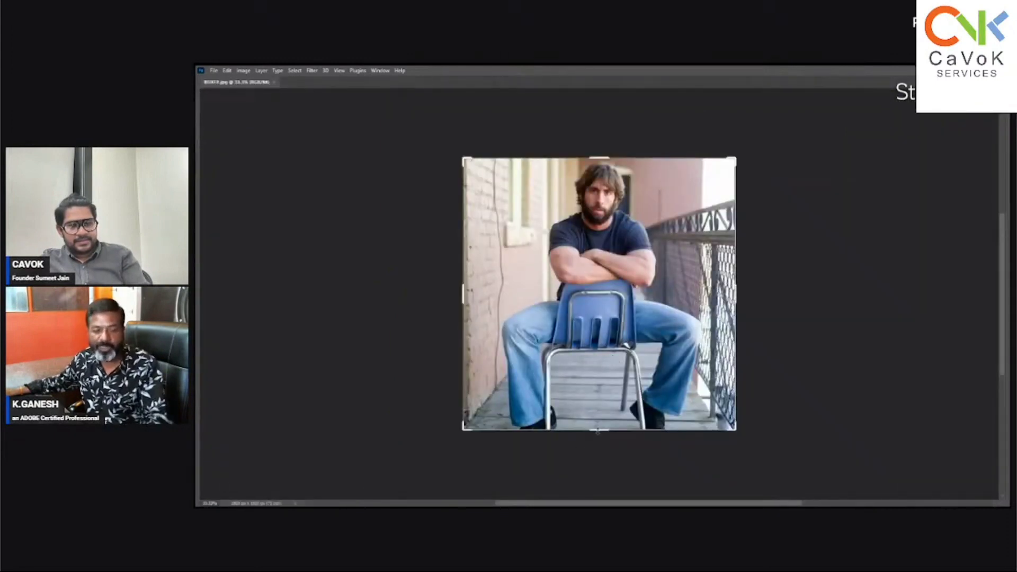
{"action": "key", "text": "Tab"}
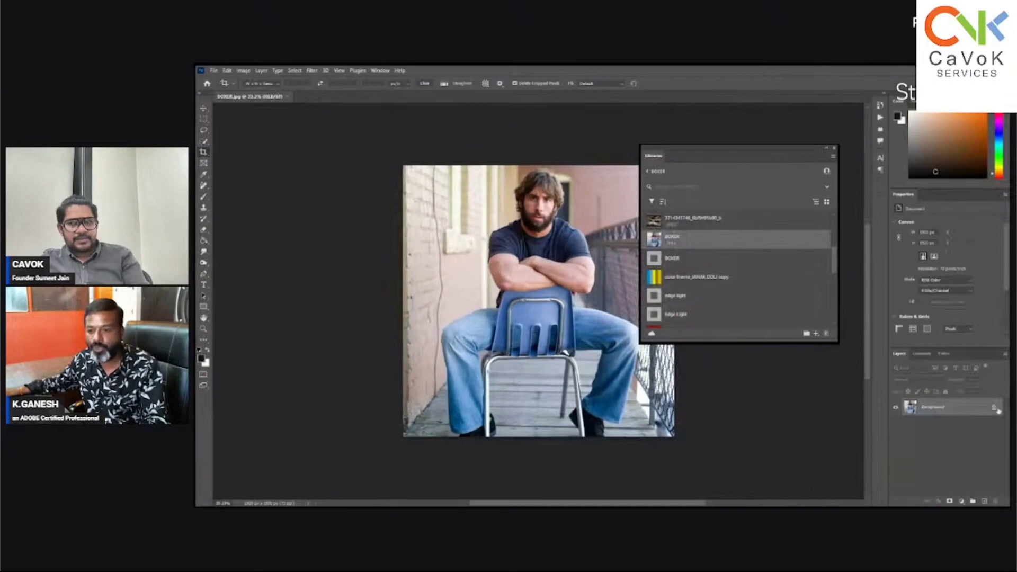
{"action": "left_click", "coordinate": [995, 408]}
{"action": "key", "text": "Tab"}
{"action": "left_click_drag", "start_coordinate": [653, 412], "coordinate": [649, 420]}
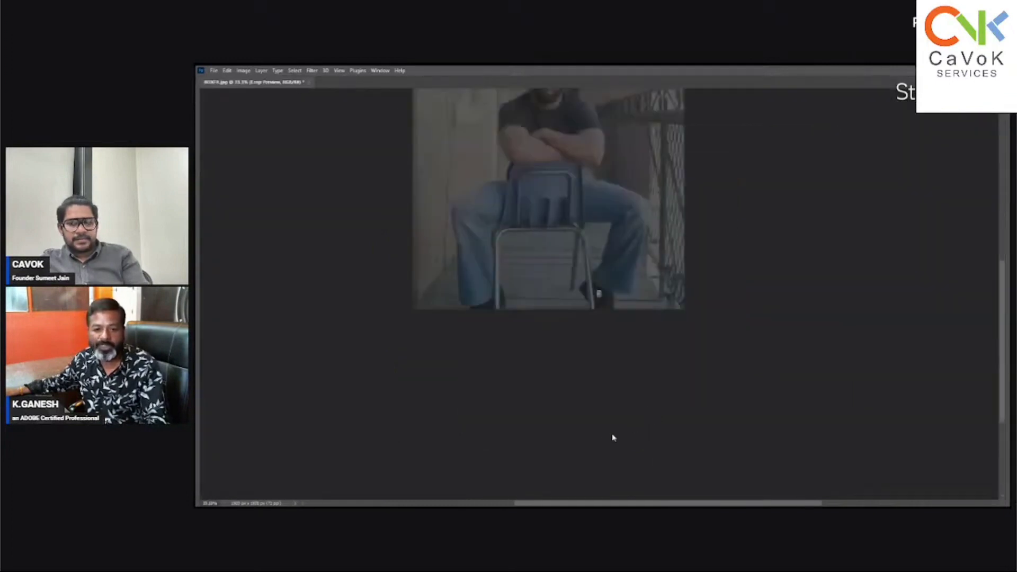
{"action": "key", "text": "Escape"}
{"action": "left_click_drag", "start_coordinate": [459, 156], "coordinate": [738, 438]}
{"action": "key", "text": "Escape"}
{"action": "key", "text": "Tab"}
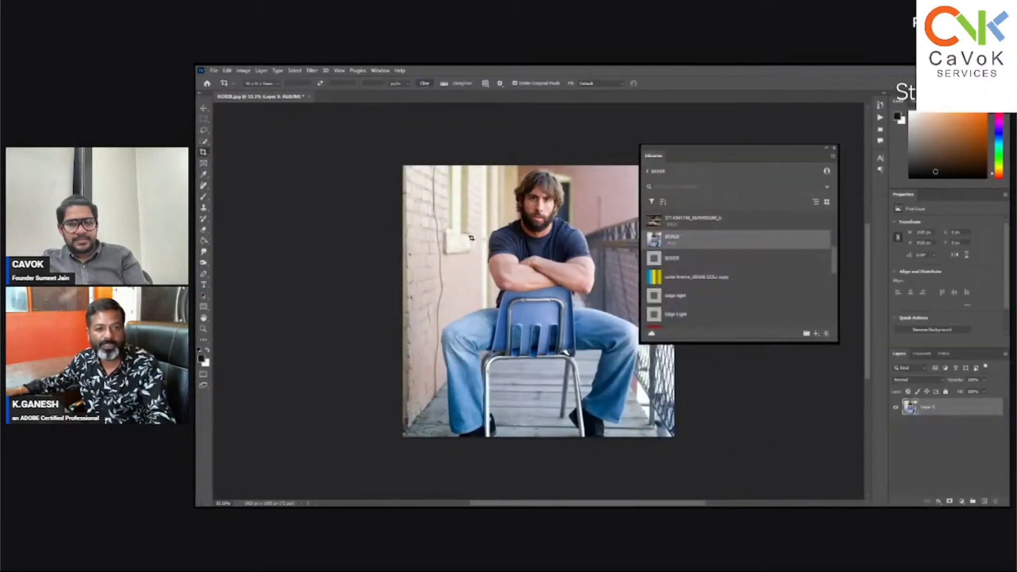
- Extend the canvas below the seated man with the Crop tool to add an empty strip under the chair
{"action": "left_click_drag", "start_coordinate": [404, 166], "coordinate": [677, 438]}
{"action": "left_click_drag", "start_coordinate": [544, 438], "coordinate": [548, 464]}
{"action": "double_click", "coordinate": [599, 398]}
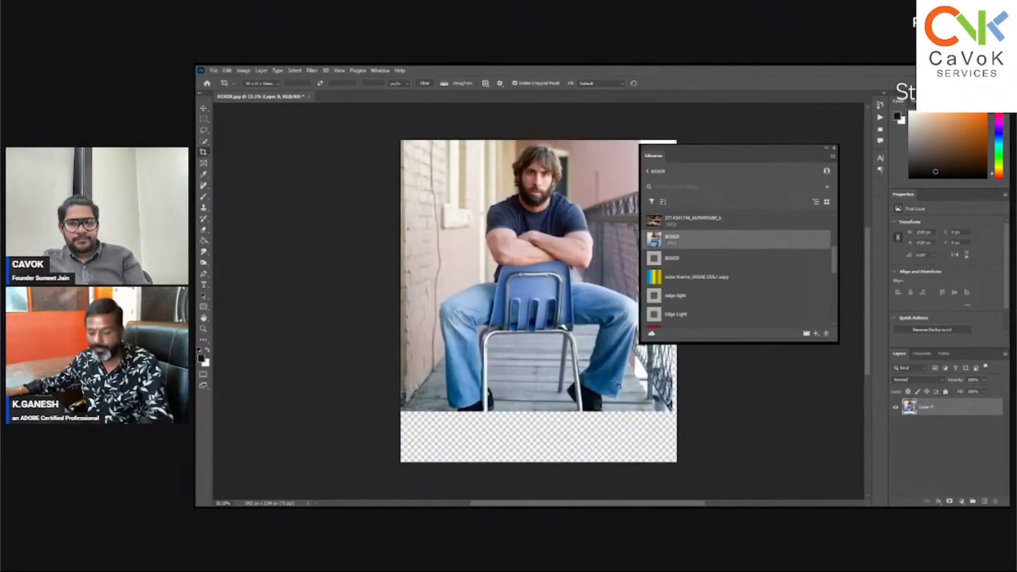
{"action": "key", "text": "m"}
{"action": "left_click_drag", "start_coordinate": [402, 398], "coordinate": [697, 479]}
{"action": "left_click_drag", "start_coordinate": [402, 398], "coordinate": [660, 463]}
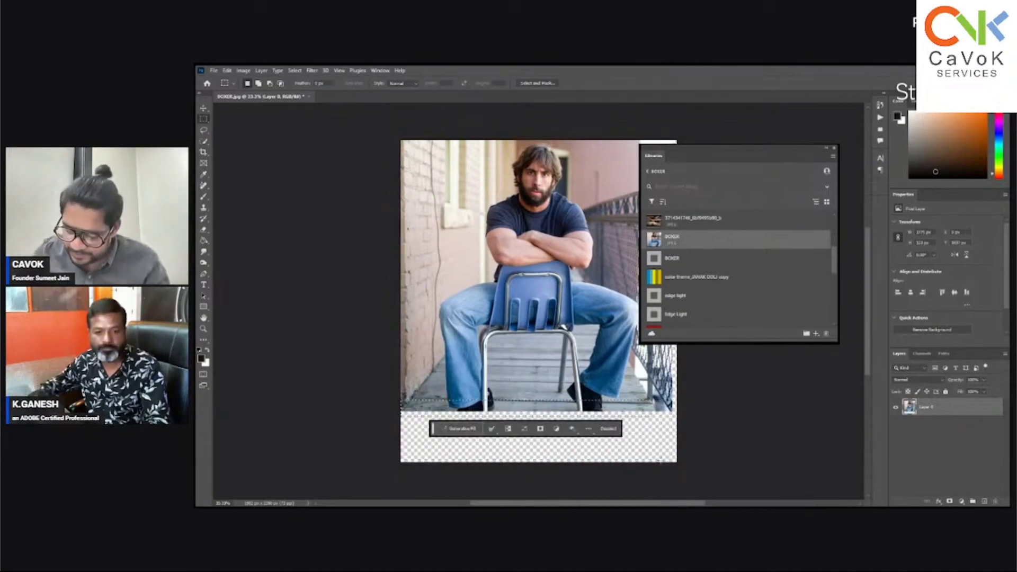
{"action": "key", "text": "ctrl+d"}
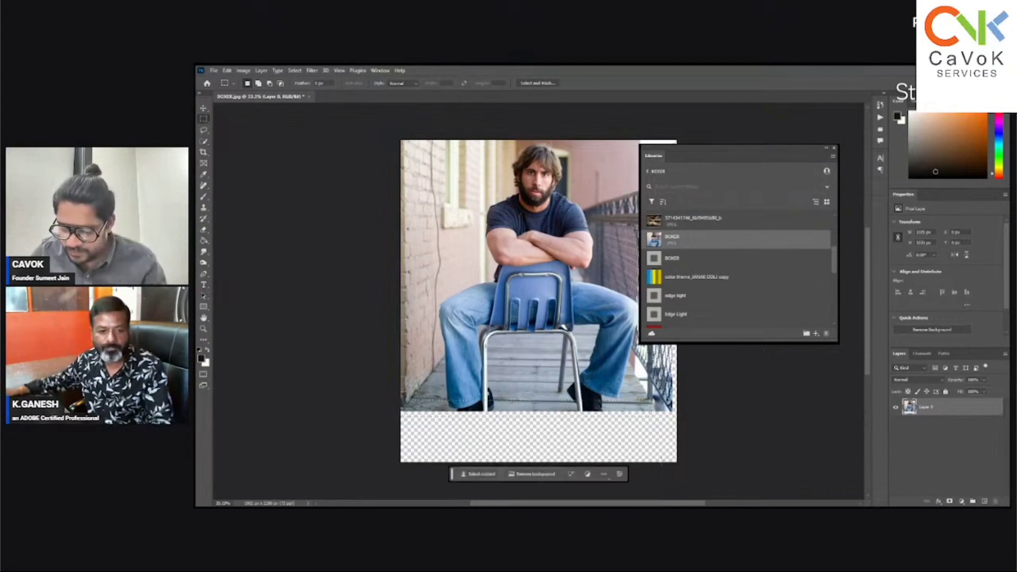
{"action": "left_click_drag", "start_coordinate": [396, 404], "coordinate": [715, 501]}
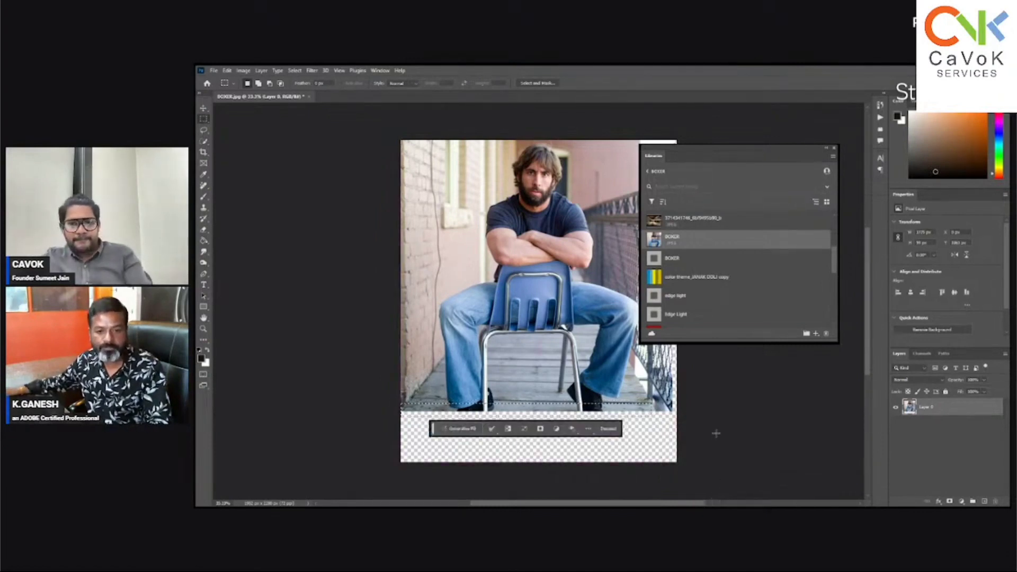
{"action": "key", "text": "ctrl+d"}
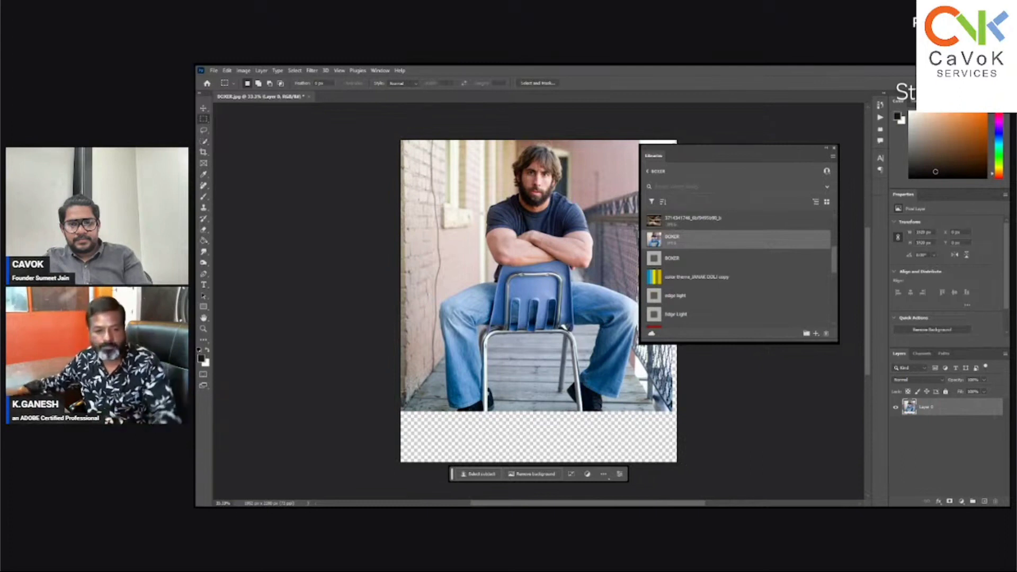
{"action": "left_click_drag", "start_coordinate": [399, 405], "coordinate": [652, 417]}
{"action": "left_click", "coordinate": [606, 422]}
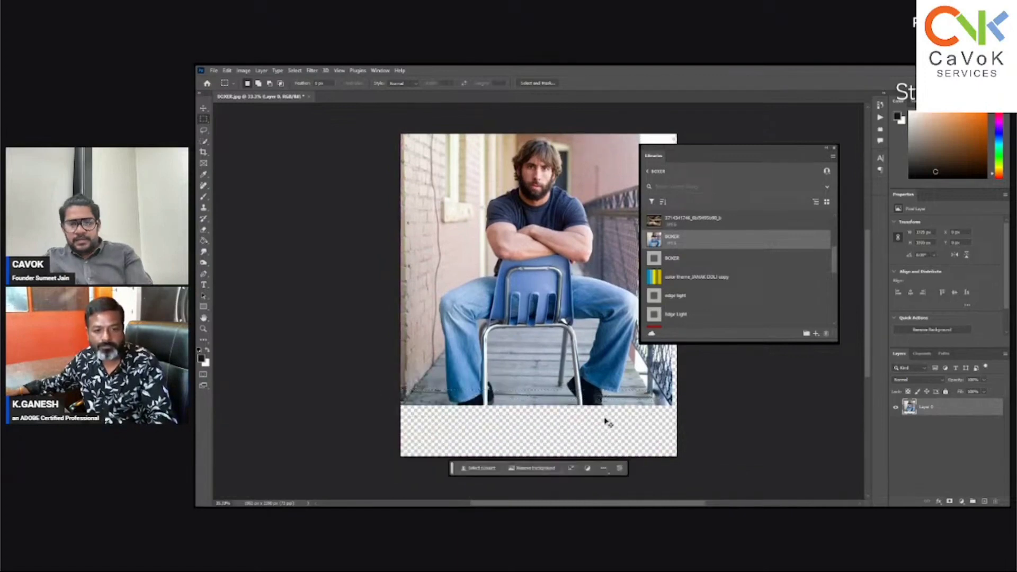
{"action": "key", "text": "Tab"}
{"action": "mouse_move", "coordinate": [452, 398]}
{"action": "left_mouse_down"}
{"action": "mouse_move", "coordinate": [756, 491]}
{"action": "mouse_move", "coordinate": [744, 459]}
{"action": "mouse_move", "coordinate": [769, 481]}
{"action": "mouse_move", "coordinate": [581, 345]}
{"action": "mouse_move", "coordinate": [472, 351]}
{"action": "mouse_move", "coordinate": [459, 357]}
{"action": "mouse_move", "coordinate": [457, 382]}
{"action": "left_mouse_up"}
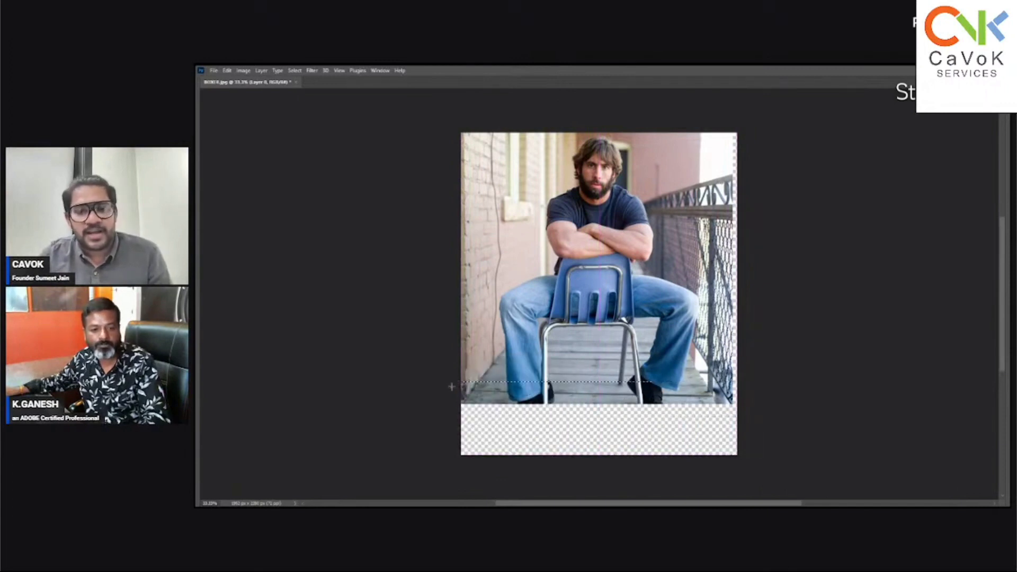
{"action": "key", "text": "Tab"}
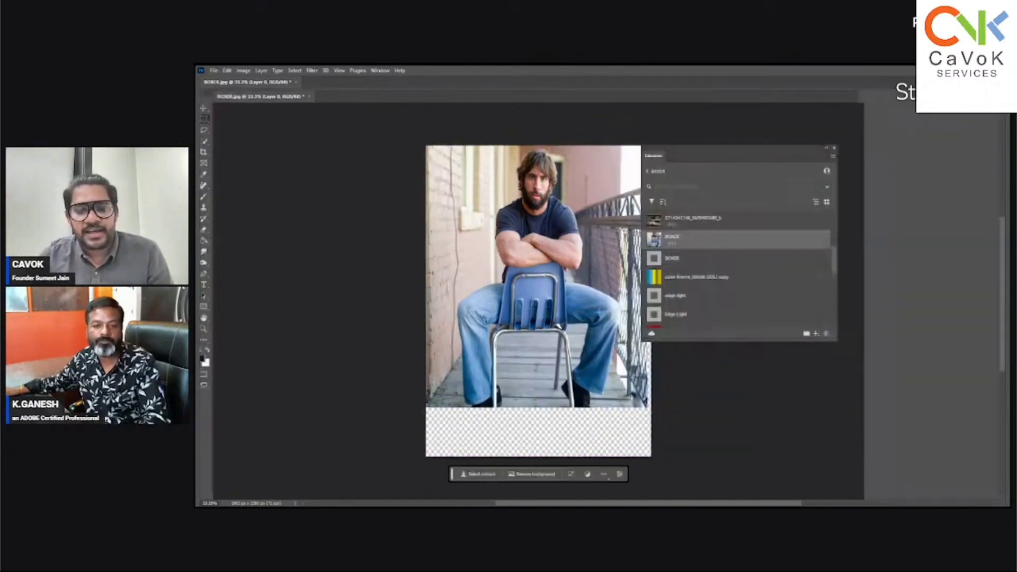
{"action": "left_click_drag", "start_coordinate": [394, 393], "coordinate": [729, 480]}
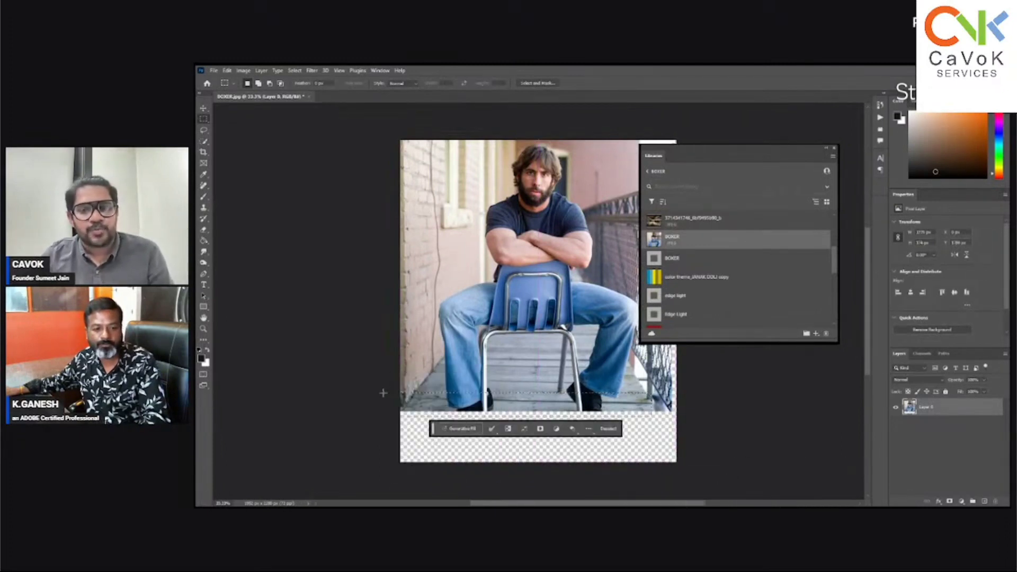
- Select the empty strip and the lower edge of the photo with the Lasso tool and fill it using Generative Fill without a prompt
{"action": "key", "text": "l"}
{"action": "left_click_drag", "start_coordinate": [385, 409], "coordinate": [570, 413]}
{"action": "key", "text": "ctrl+d"}
{"action": "mouse_move", "coordinate": [689, 412]}
{"action": "left_mouse_down"}
{"action": "mouse_move", "coordinate": [574, 478]}
{"action": "mouse_move", "coordinate": [409, 482]}
{"action": "mouse_move", "coordinate": [355, 425]}
{"action": "left_mouse_up"}
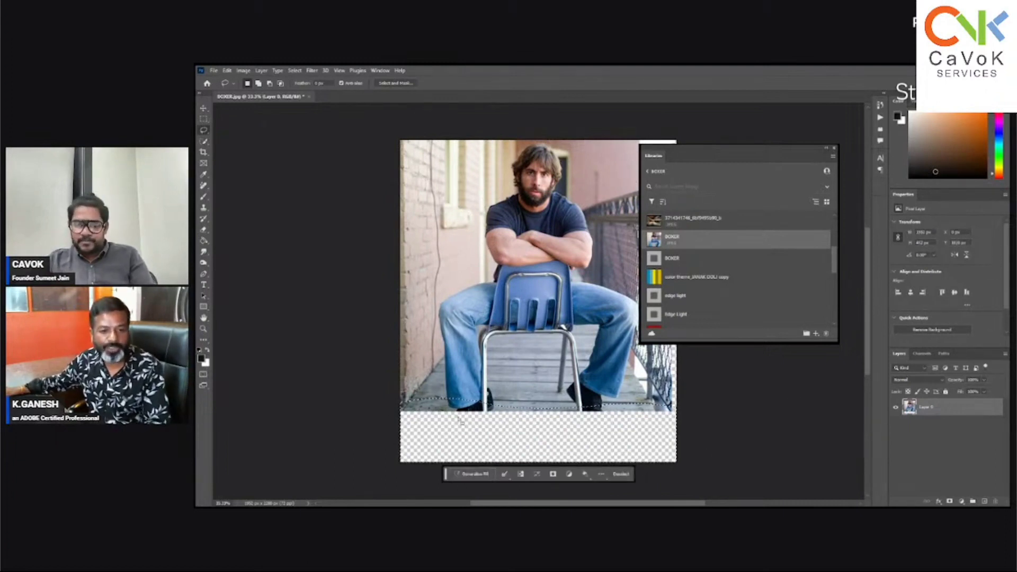
{"action": "left_click", "coordinate": [477, 474]}
{"action": "left_click", "coordinate": [590, 478]}
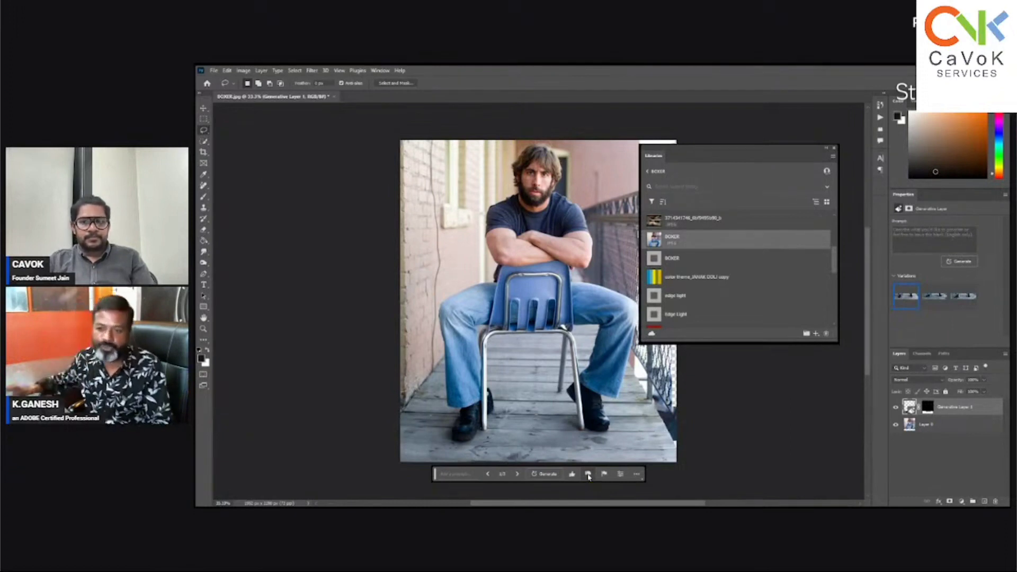
- Preview the second and third variations of the extended floor and feet, and generate another set of variations
{"action": "left_click", "coordinate": [937, 300]}
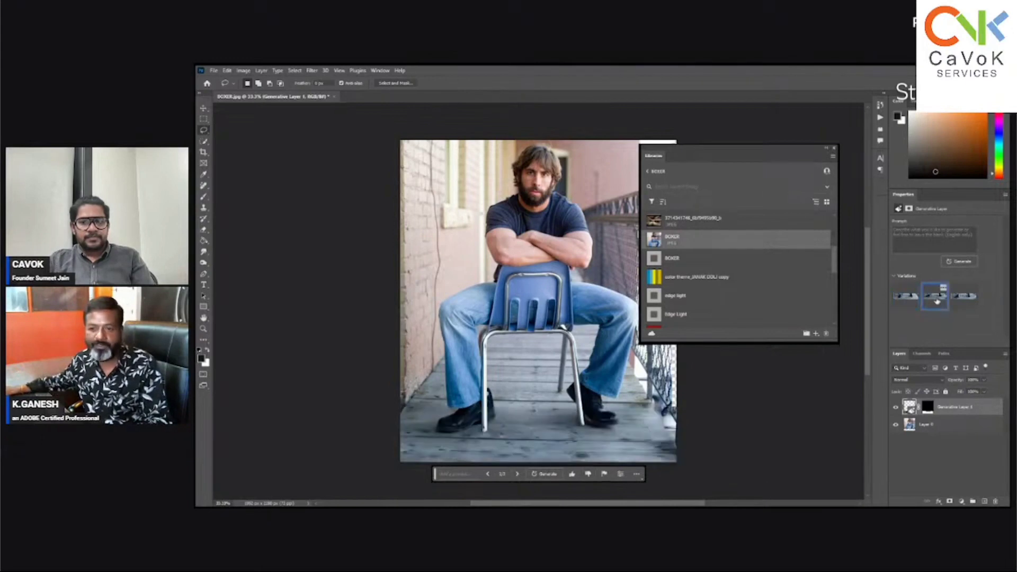
{"action": "left_click", "coordinate": [971, 300]}
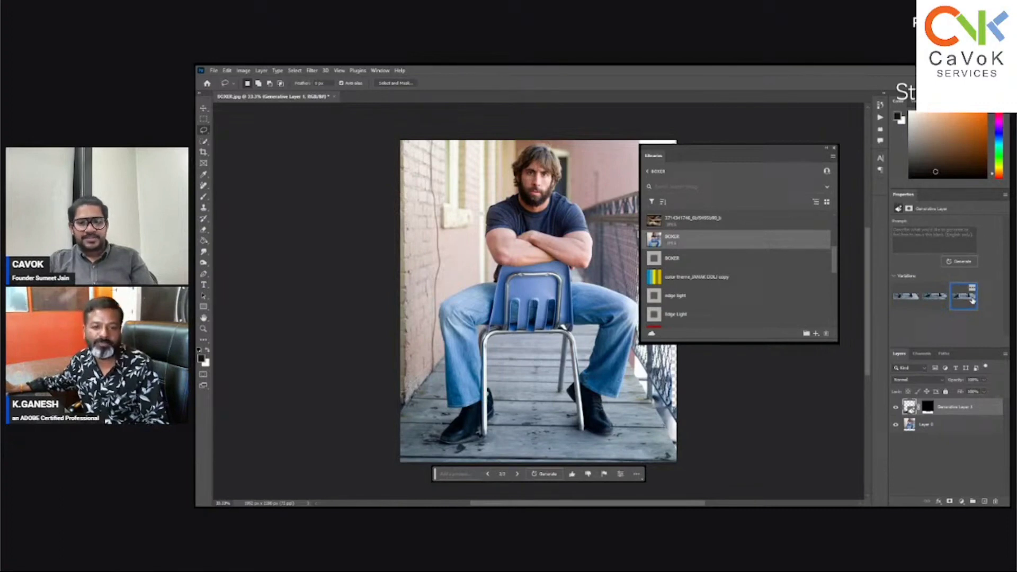
{"action": "left_click", "coordinate": [961, 262]}
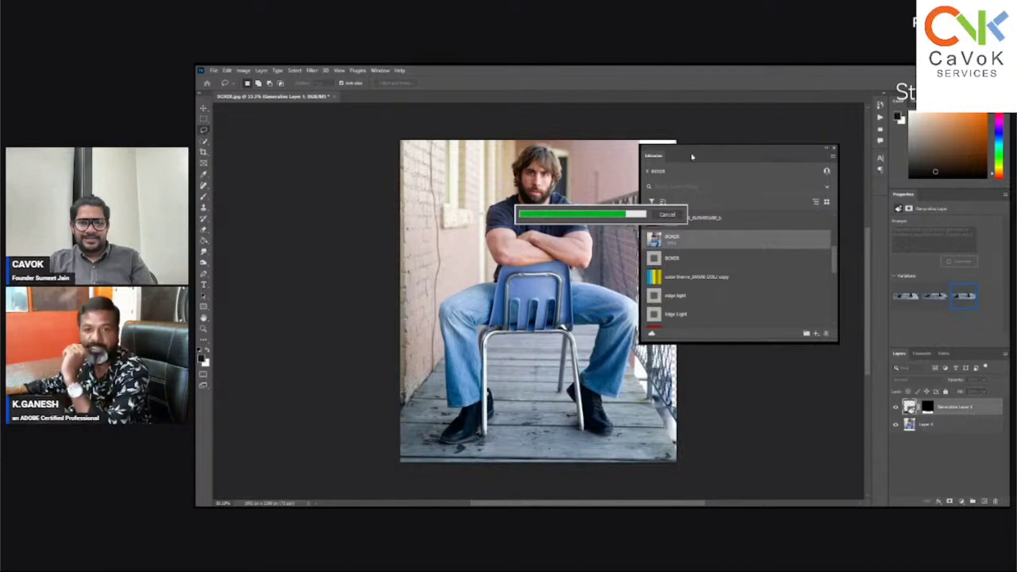
- Compare the generated floor and shoe variations and apply the last one in the second row
{"action": "left_click", "coordinate": [934, 296]}
{"action": "left_click", "coordinate": [964, 300]}
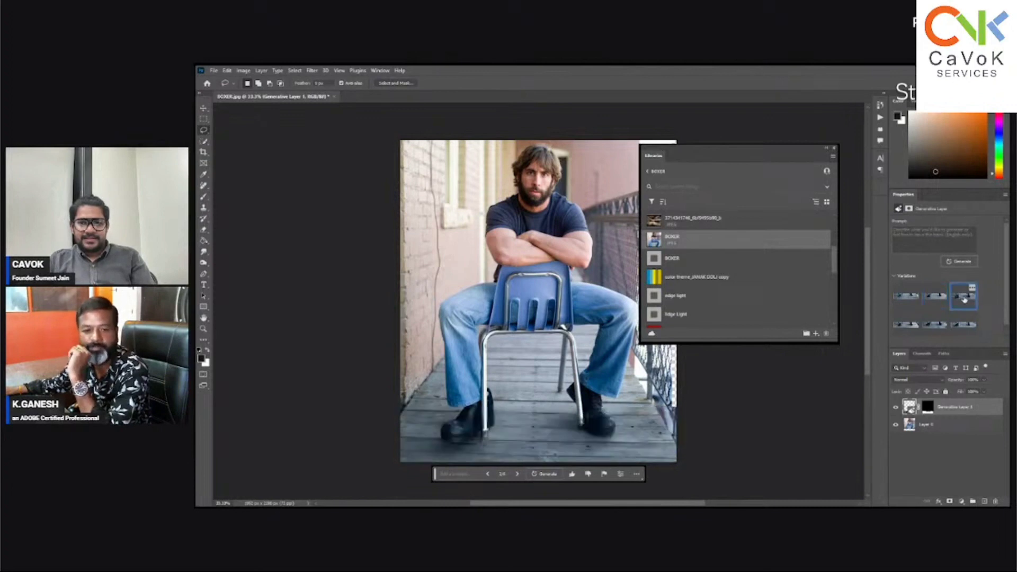
{"action": "left_click", "coordinate": [934, 305]}
{"action": "left_click", "coordinate": [906, 324]}
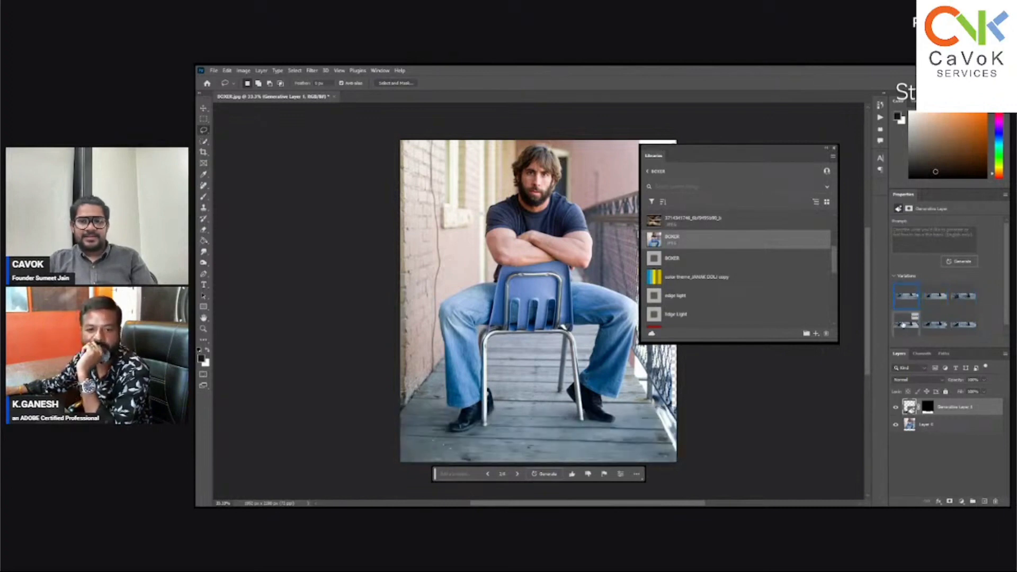
{"action": "left_click", "coordinate": [932, 331]}
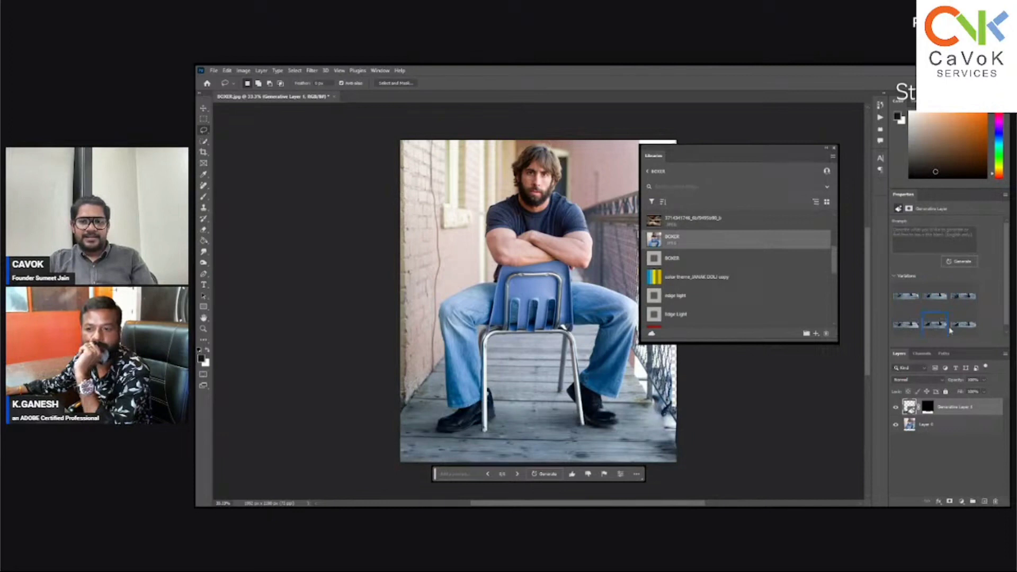
{"action": "left_click", "coordinate": [955, 329]}
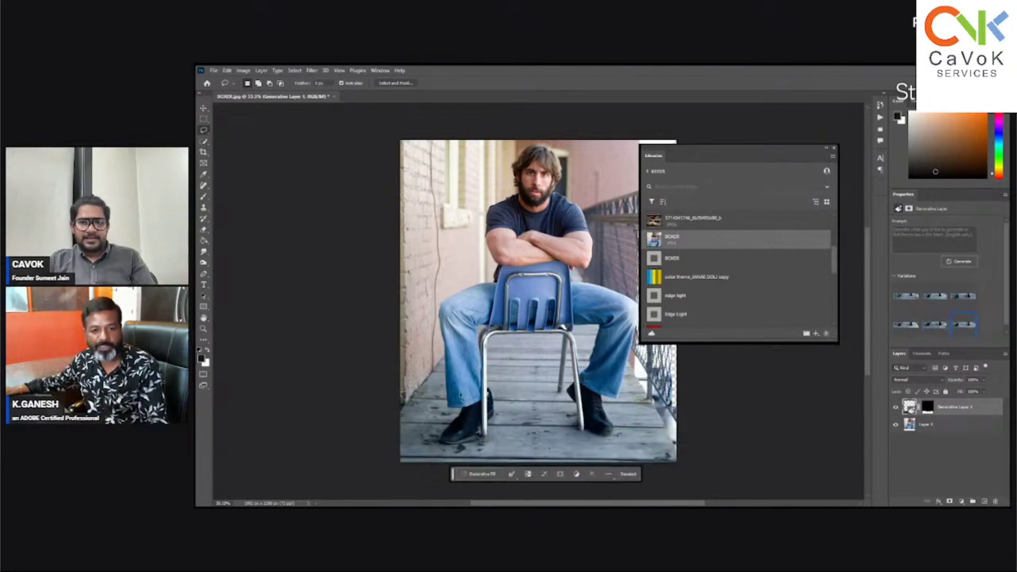
- Lasso the area around both feet and run Generative Fill with the prompt "Add Brown shoes"
{"action": "mouse_move", "coordinate": [410, 406]}
{"action": "left_mouse_down"}
{"action": "mouse_move", "coordinate": [589, 376]}
{"action": "mouse_move", "coordinate": [634, 405]}
{"action": "left_mouse_up"}
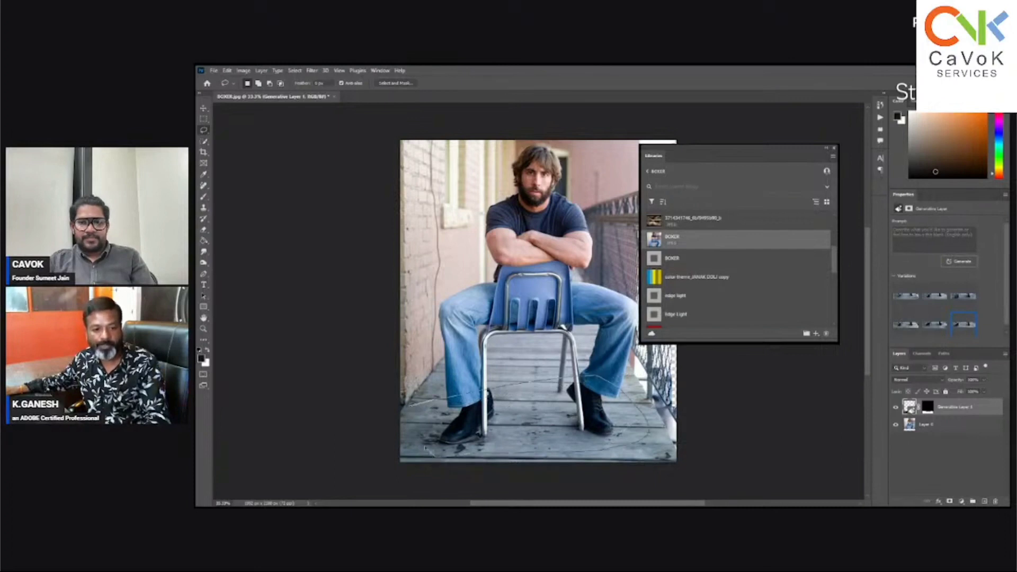
{"action": "left_click_drag", "start_coordinate": [425, 447], "coordinate": [411, 407]}
{"action": "left_click", "coordinate": [462, 469]}
{"action": "type", "text": "Add Brown"}
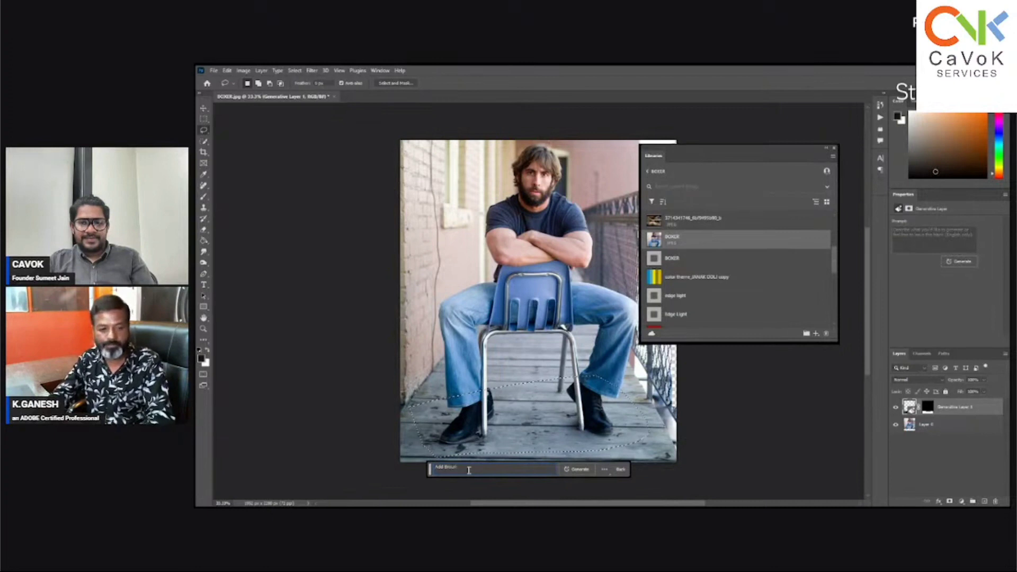
{"action": "type", "text": "d"}
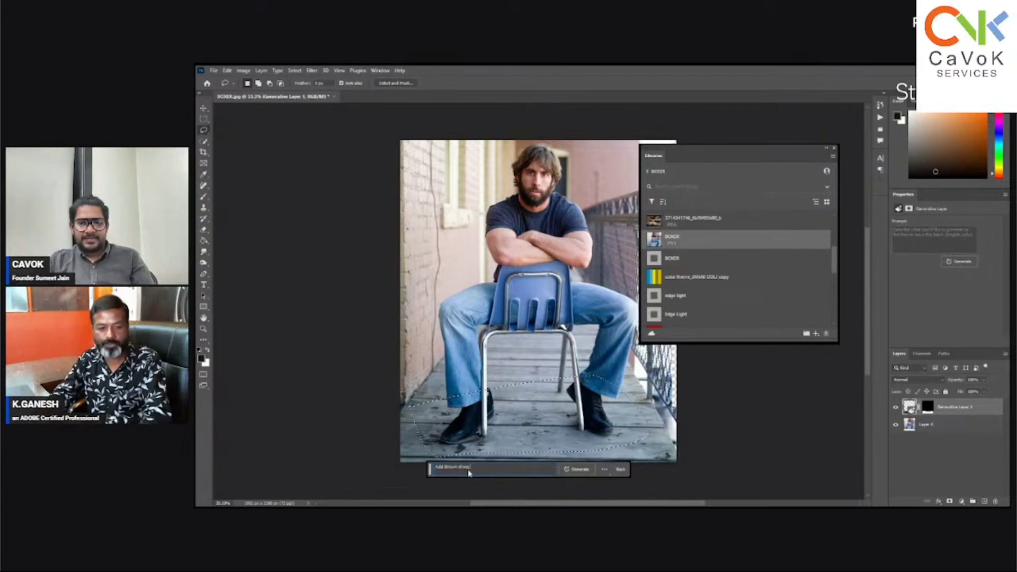
{"action": "type", "text": "hoes"}
{"action": "key", "text": "Return"}
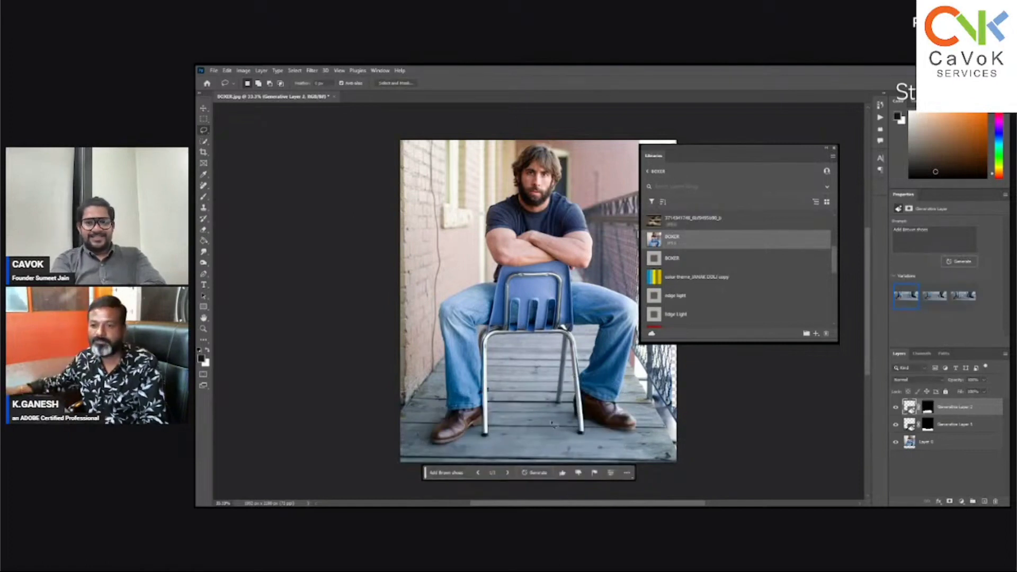
- Compare the three brown shoe variations, apply the first one, and close the floating Libraries window
{"action": "left_click", "coordinate": [936, 298]}
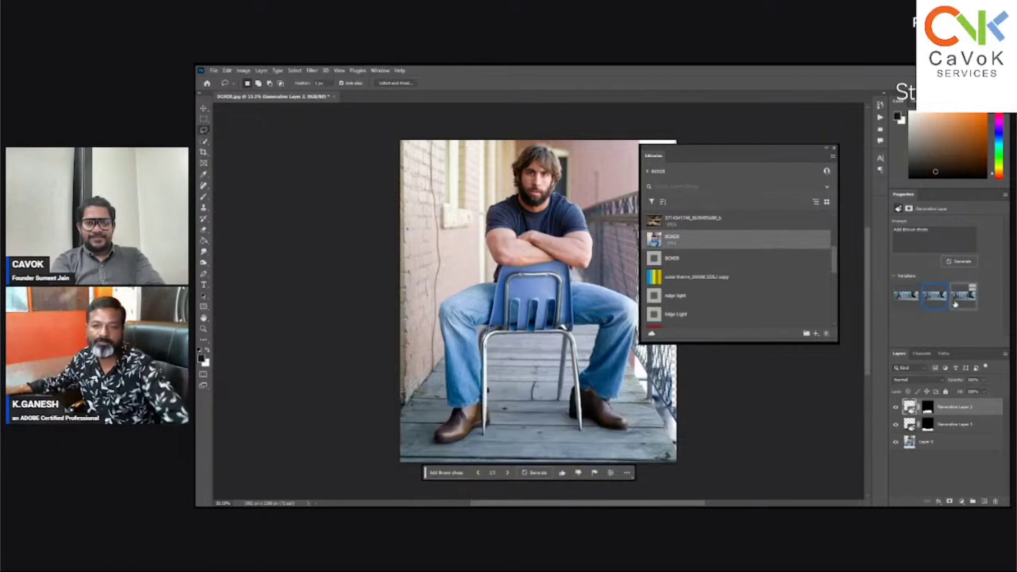
{"action": "left_click", "coordinate": [955, 303]}
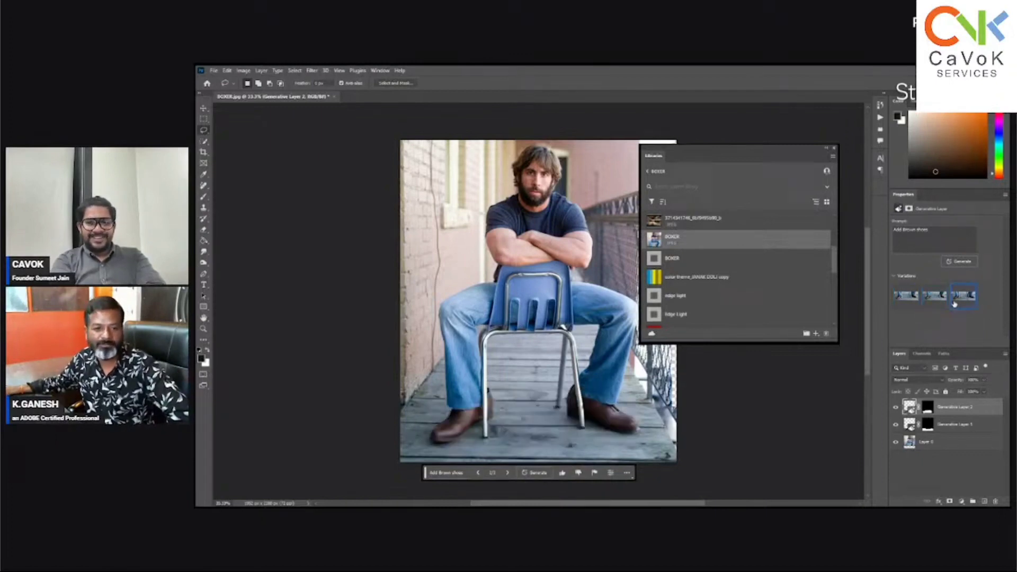
{"action": "left_click", "coordinate": [935, 297]}
{"action": "left_click", "coordinate": [910, 301]}
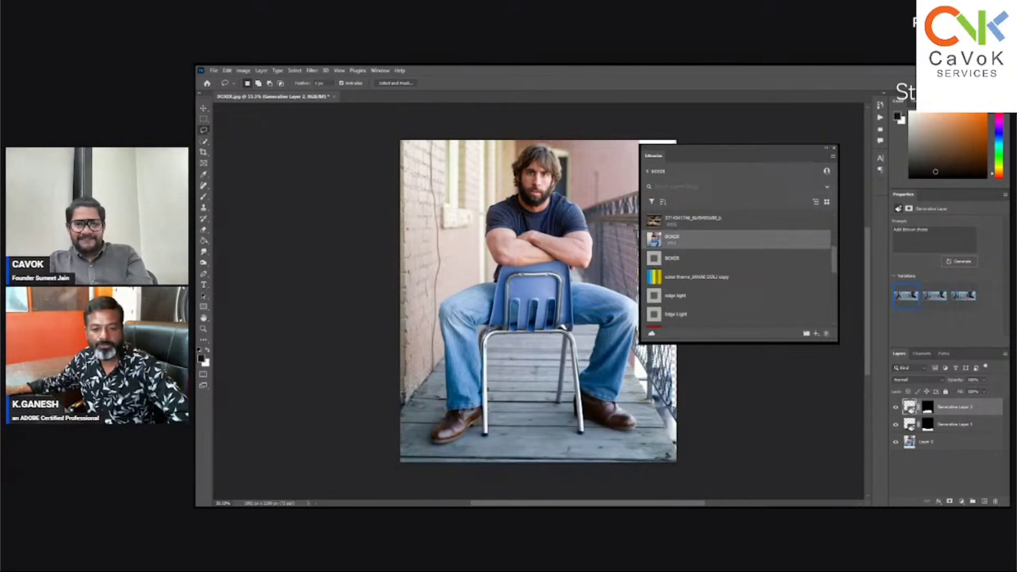
{"action": "left_click", "coordinate": [835, 149]}
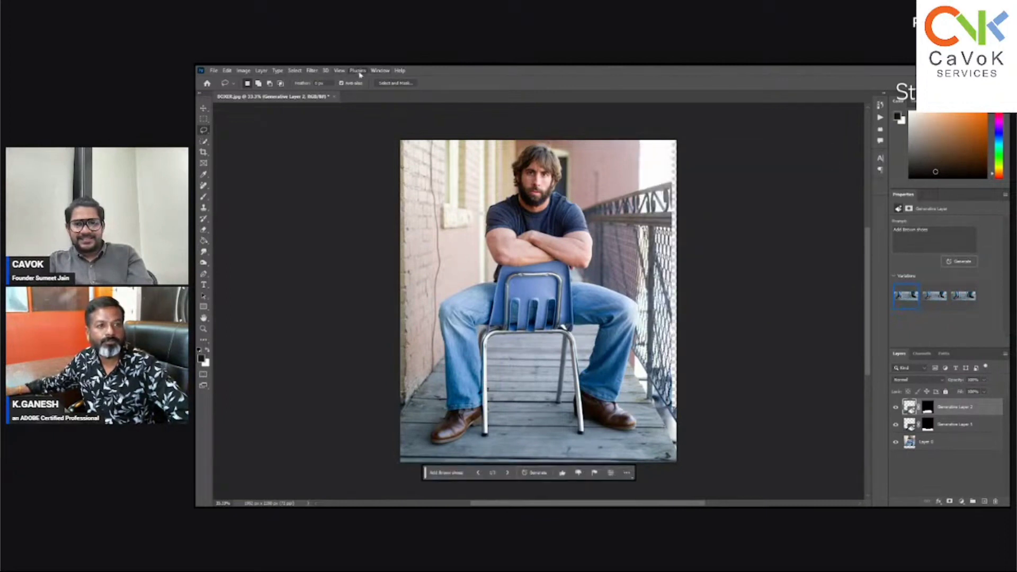
- Open Neural Filters, look over the available portrait, creative, color, photography and restoration filters, and exit without applying any
{"action": "left_click", "coordinate": [312, 71]}
{"action": "left_click", "coordinate": [332, 106]}
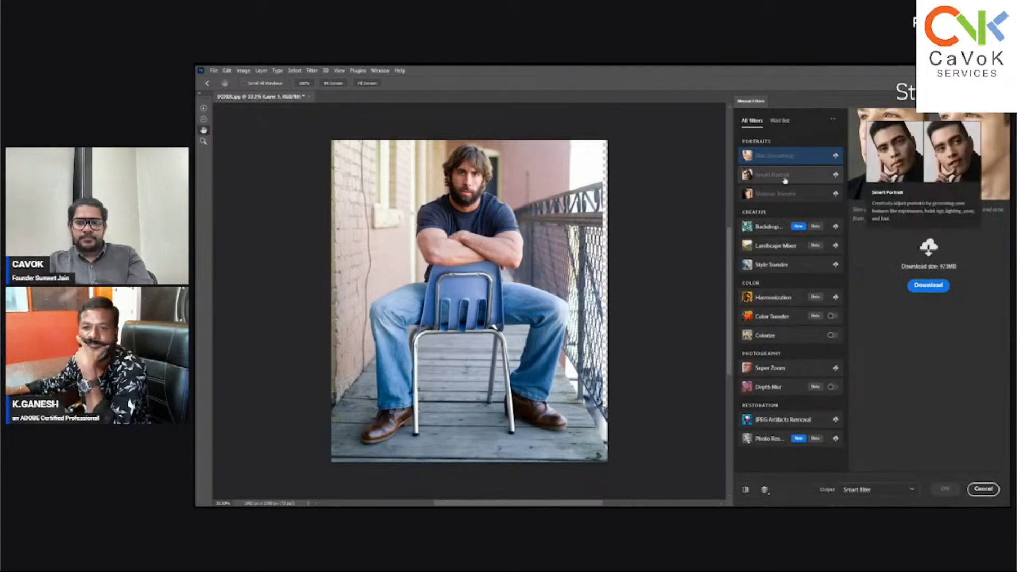
{"action": "mouse_move", "coordinate": [774, 421]}
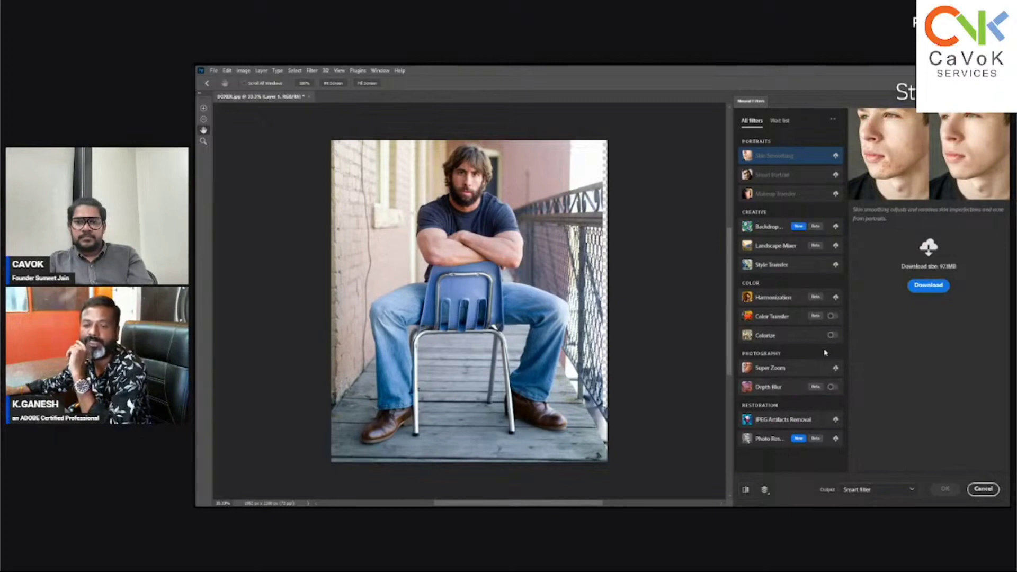
{"action": "mouse_move", "coordinate": [798, 317]}
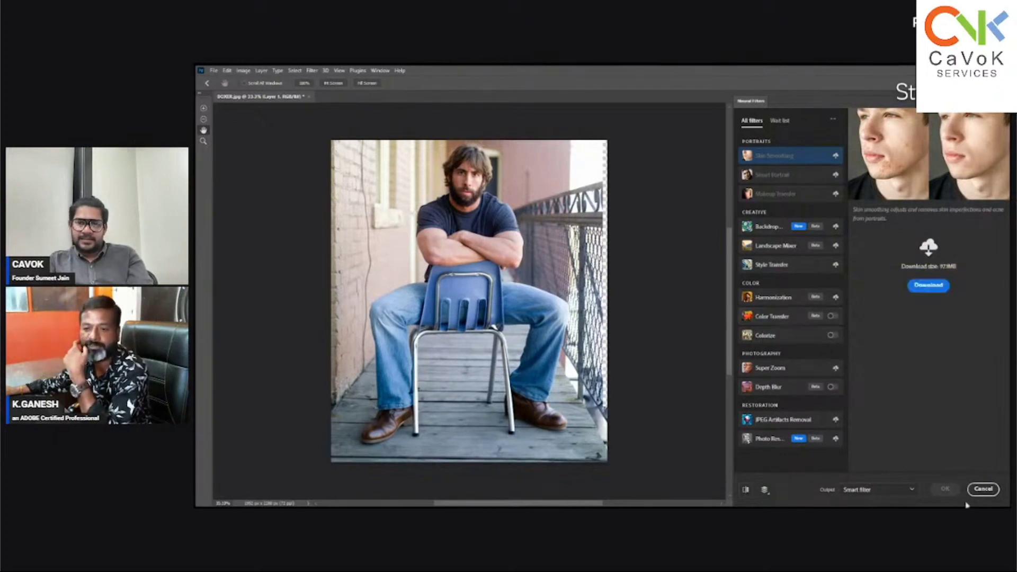
{"action": "left_click", "coordinate": [983, 488]}
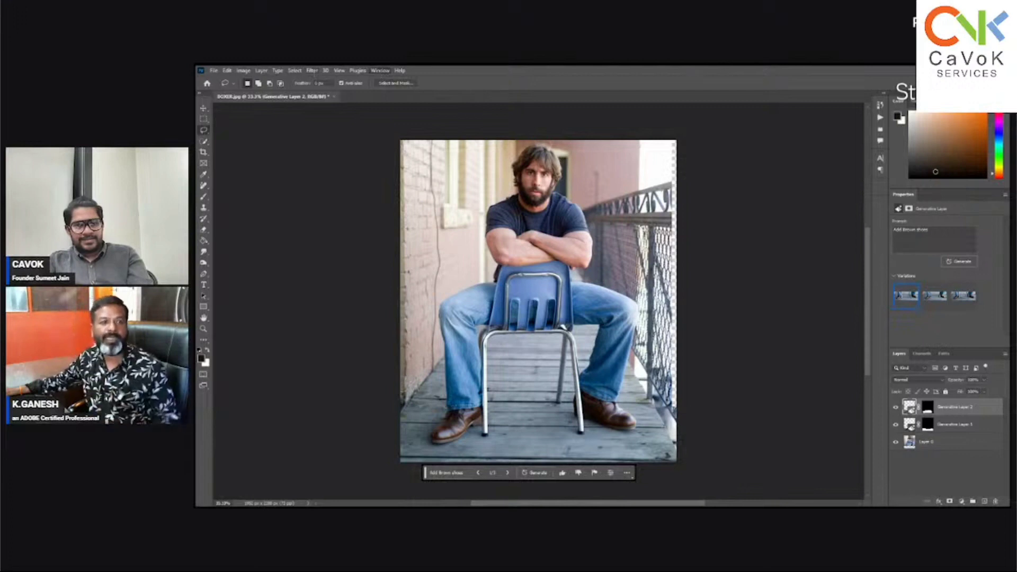
- Preview the portrait, creative and cinematic adjustment presets on the photo and apply the Creative preset Dark Fade
{"action": "left_click", "coordinate": [403, 140]}
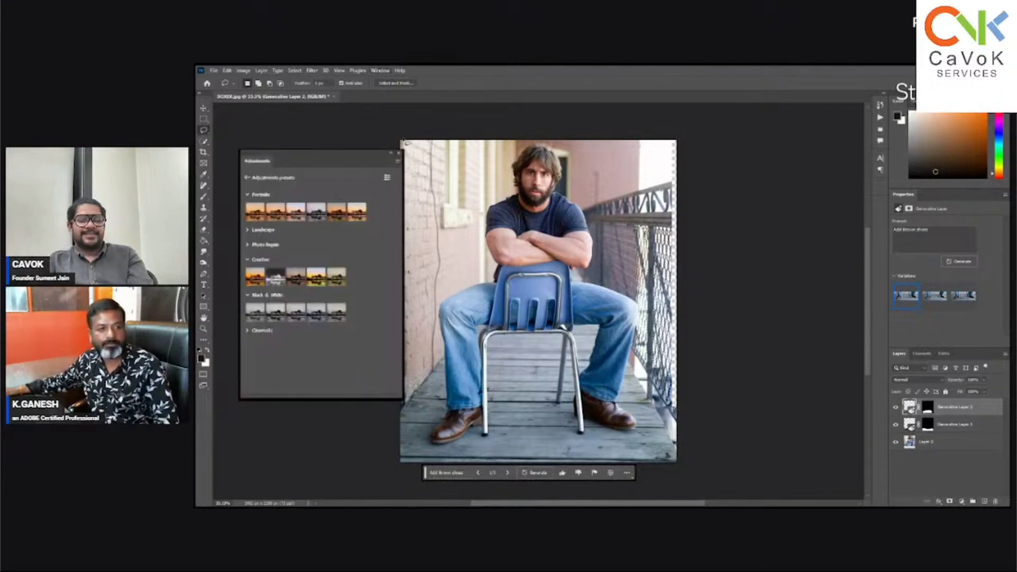
{"action": "left_click_drag", "start_coordinate": [289, 161], "coordinate": [736, 143]}
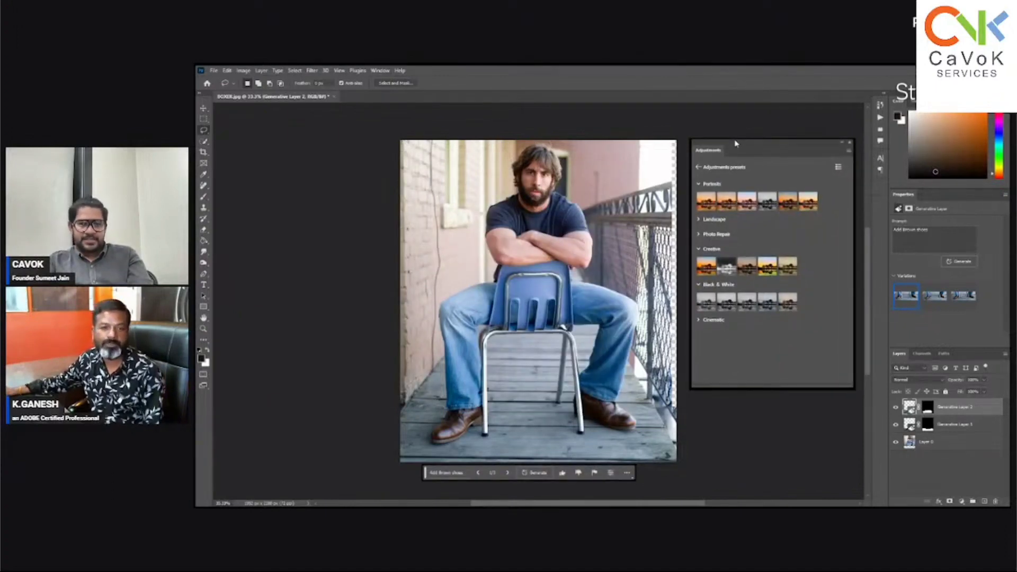
{"action": "left_click", "coordinate": [849, 145]}
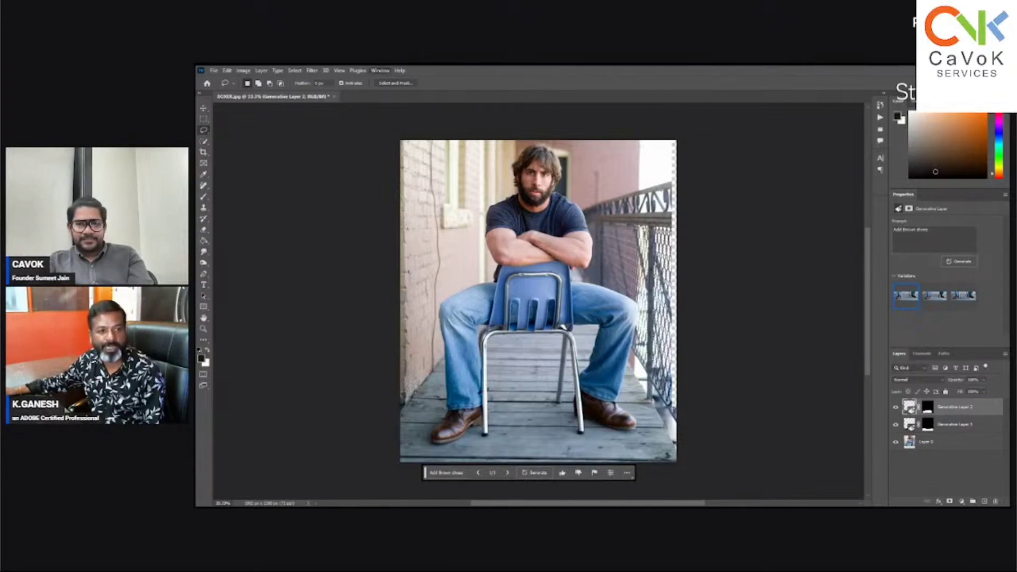
{"action": "left_click", "coordinate": [396, 140]}
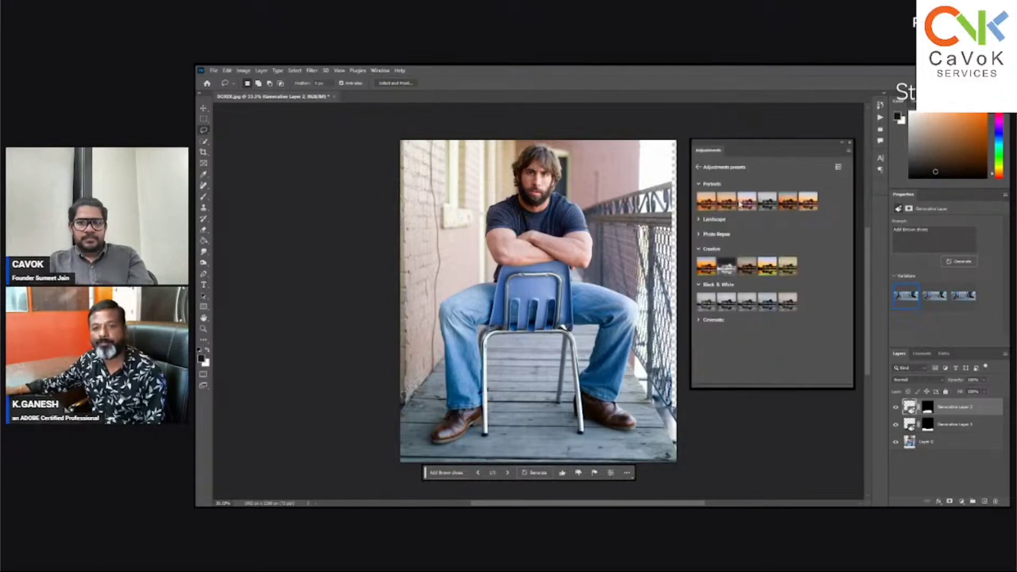
{"action": "left_click", "coordinate": [808, 202]}
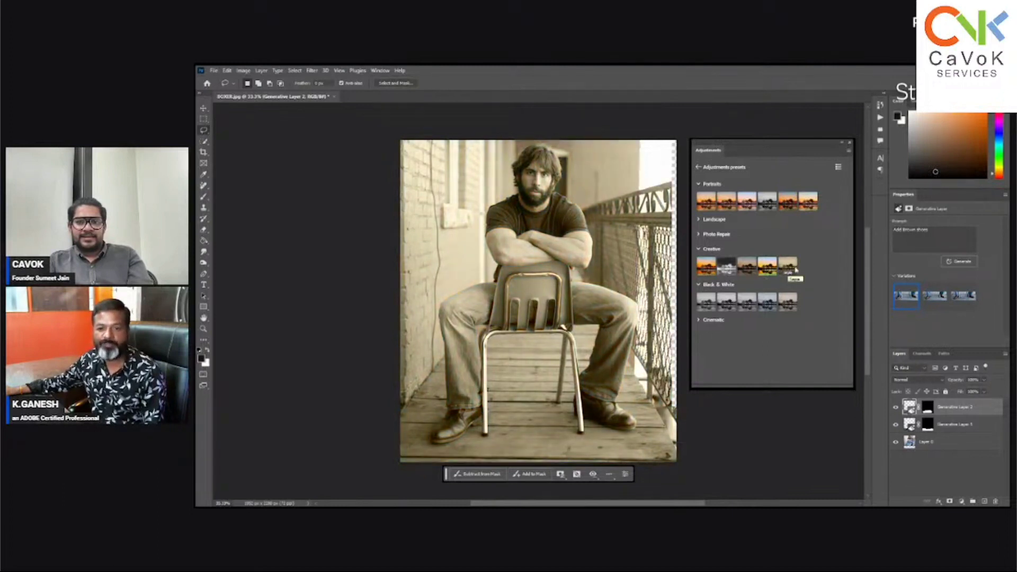
{"action": "left_click", "coordinate": [703, 320]}
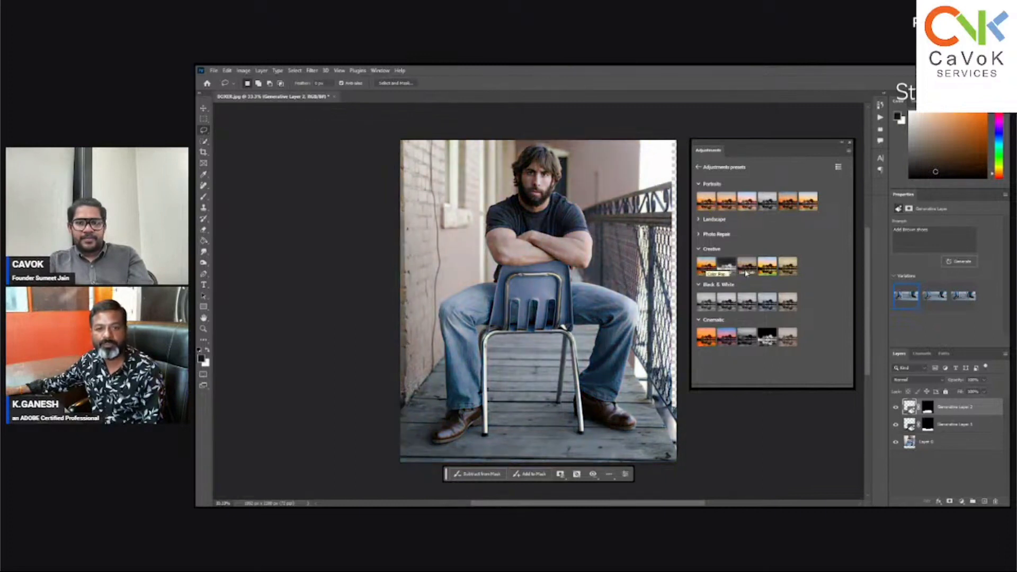
{"action": "left_click", "coordinate": [745, 273]}
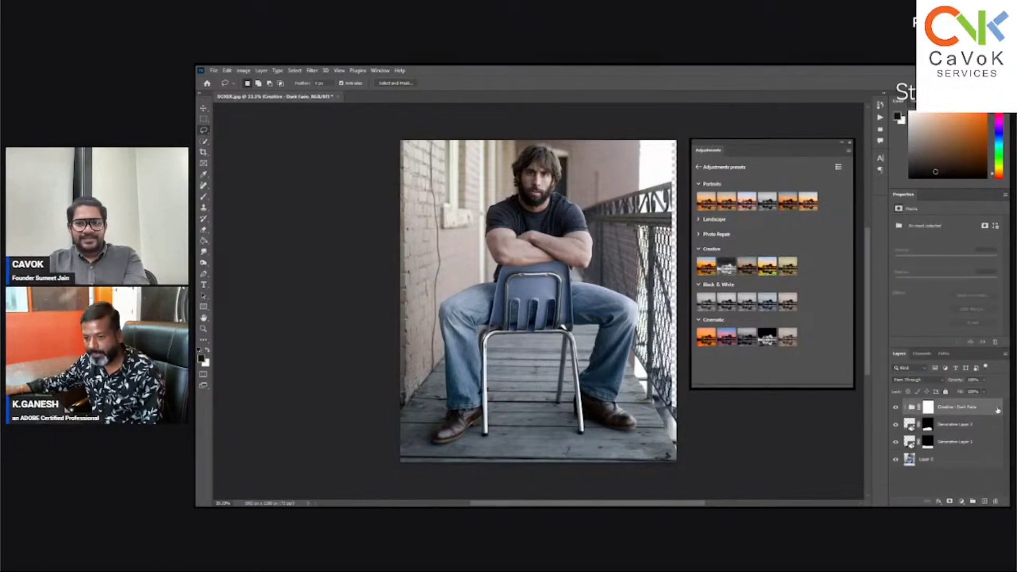
- Expand the Dark Fade group, raise the brightness in its Brightness/Contrast layer, and shift the hue slightly in its Hue/Saturation layer
{"action": "left_click", "coordinate": [907, 407]}
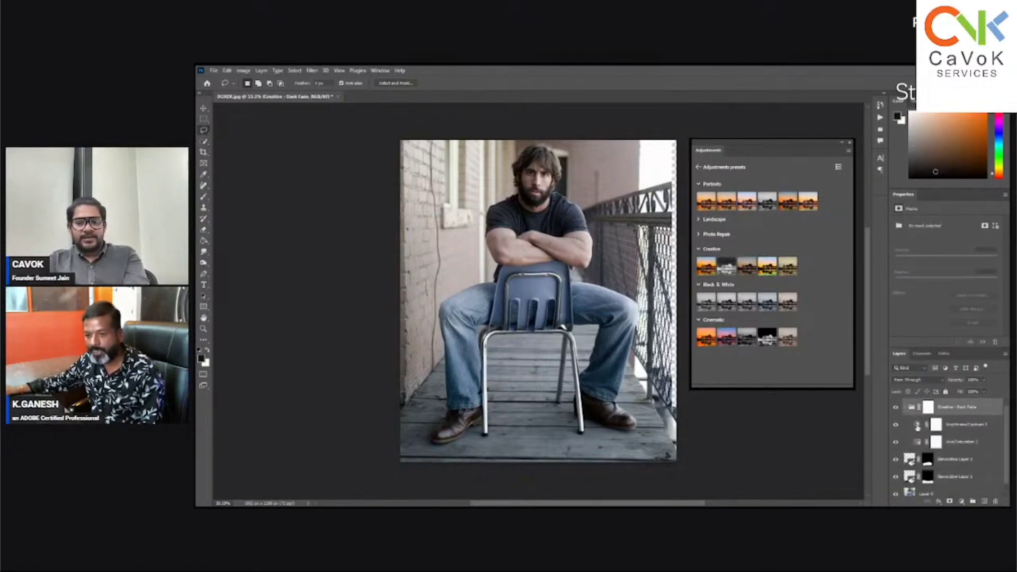
{"action": "left_click", "coordinate": [918, 424]}
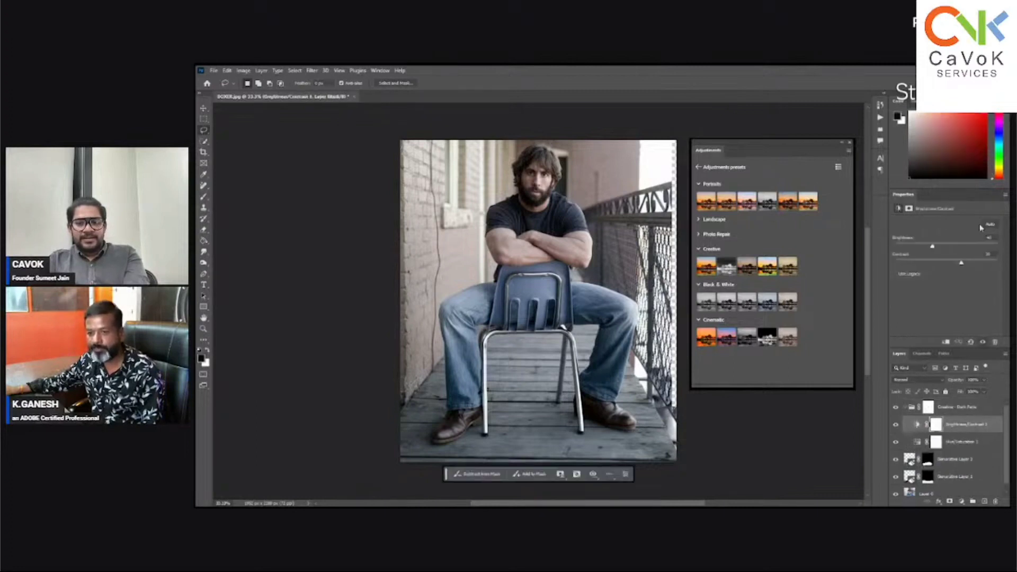
{"action": "left_click", "coordinate": [939, 248]}
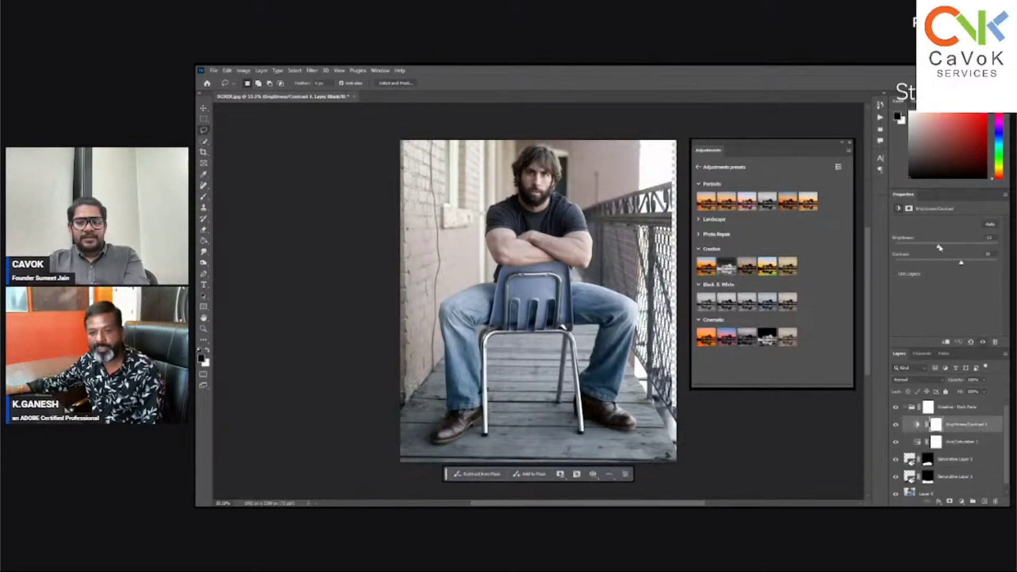
{"action": "left_click", "coordinate": [915, 443]}
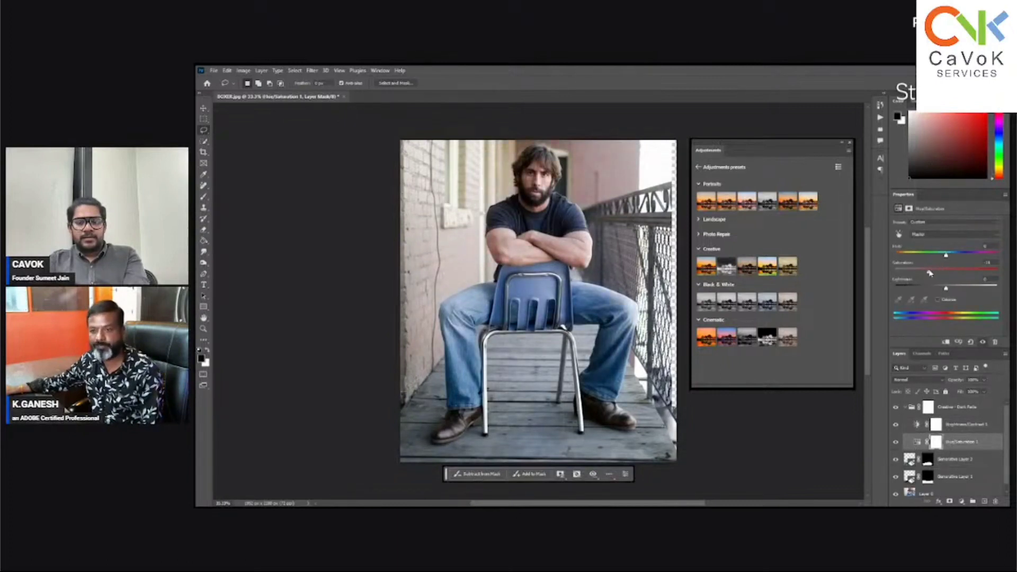
{"action": "mouse_move", "coordinate": [947, 255]}
{"action": "left_mouse_down"}
{"action": "mouse_move", "coordinate": [930, 255]}
{"action": "mouse_move", "coordinate": [944, 256]}
{"action": "left_mouse_up"}
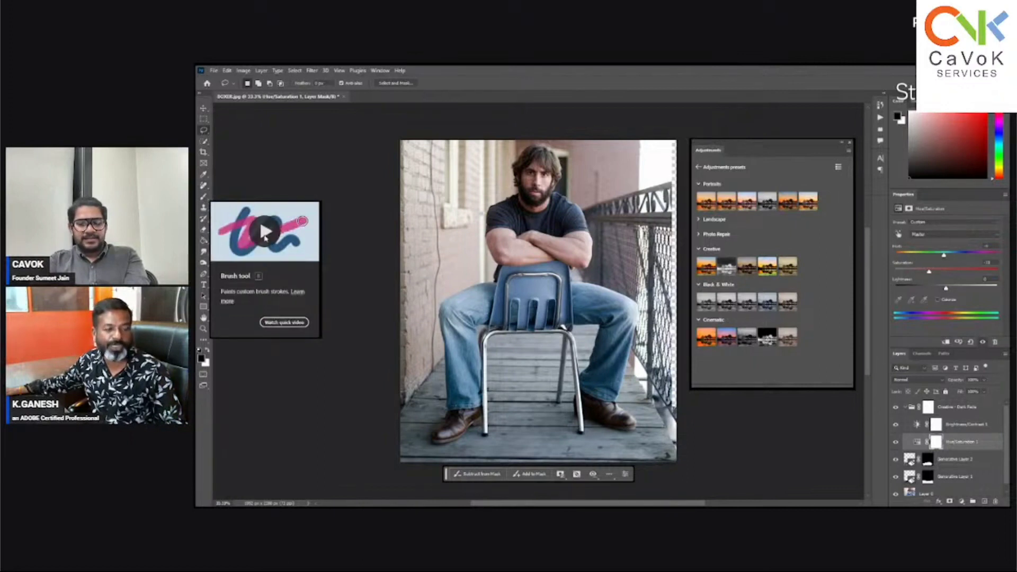
- Watch the beginning of the Brush tool's quick tutorial video and close the video window
{"action": "left_click", "coordinate": [265, 237]}
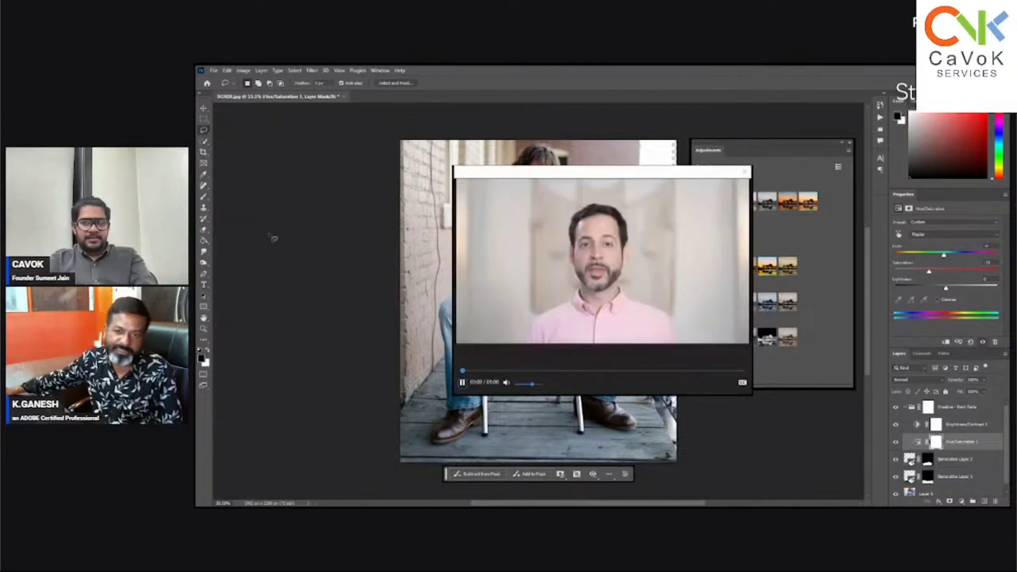
{"action": "left_click_drag", "start_coordinate": [744, 173], "coordinate": [598, 166]}
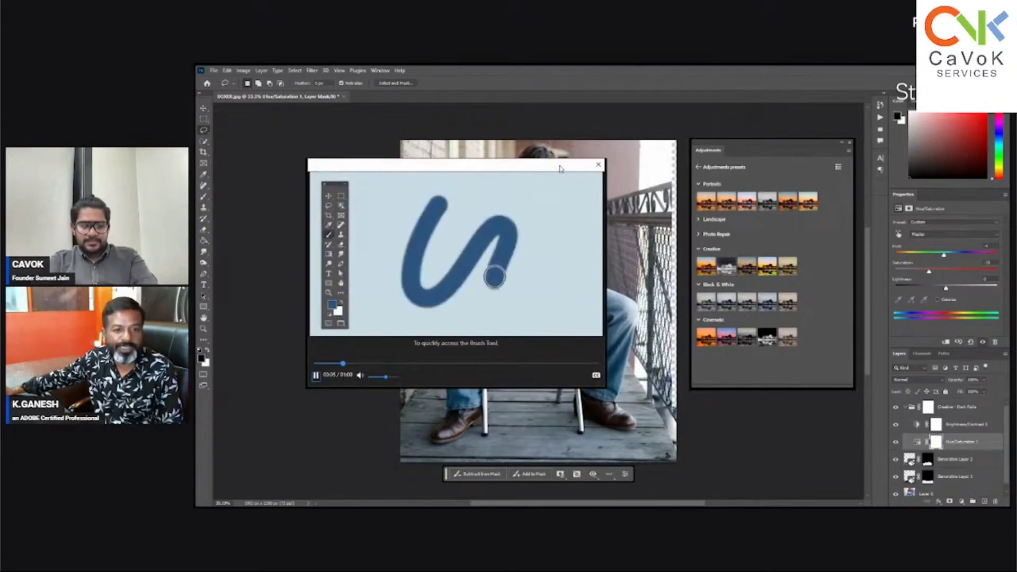
{"action": "left_click", "coordinate": [598, 165]}
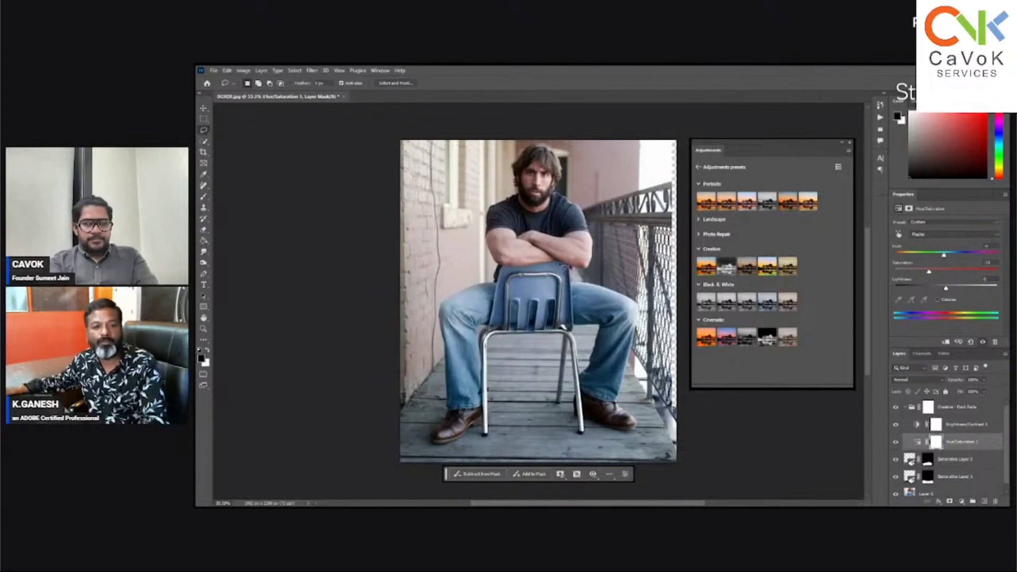
- Close BOXER.jpg without saving and open the recent photo of the couple with the flowing magenta gown
{"action": "key", "text": "ctrl+w"}
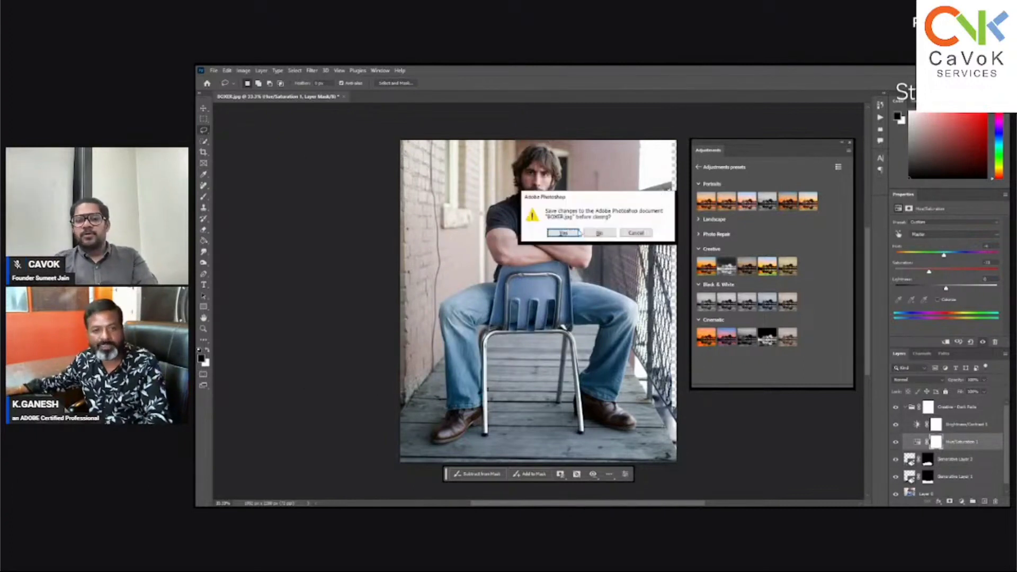
{"action": "left_click", "coordinate": [599, 233]}
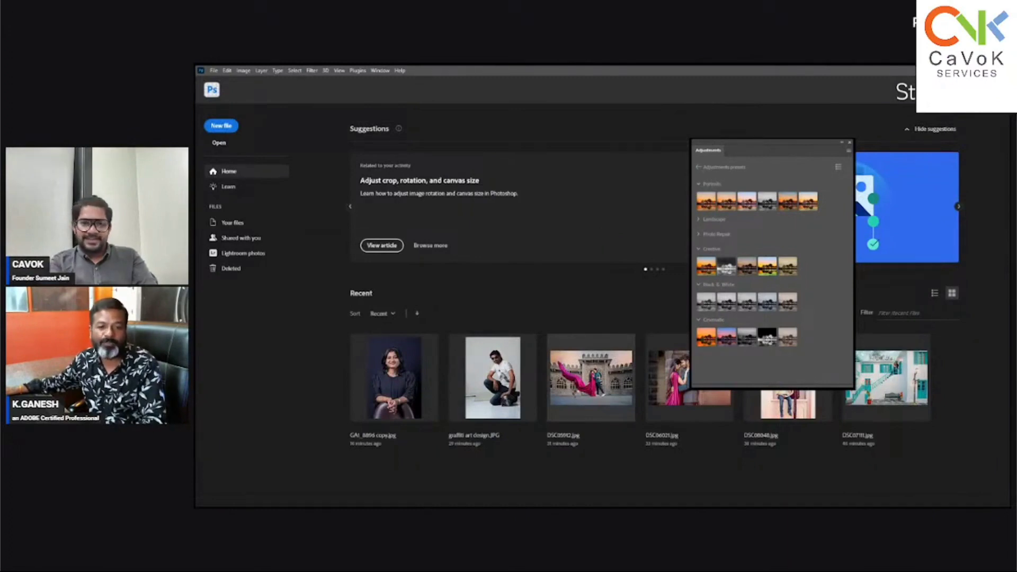
{"action": "left_click", "coordinate": [591, 378]}
{"action": "key", "text": "ctrl+space"}
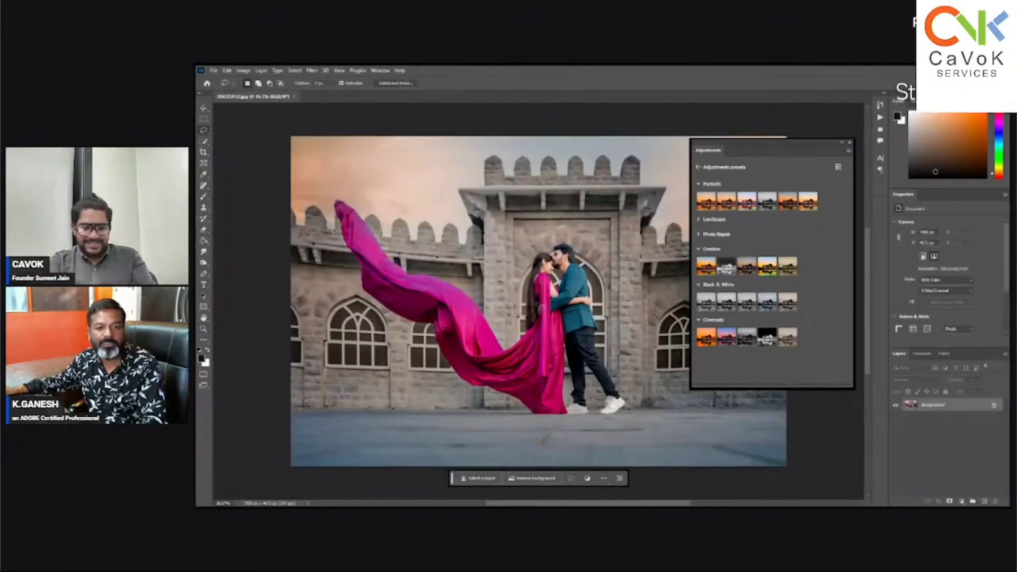
{"action": "key", "text": "ctrl+space"}
{"action": "left_click_drag", "start_coordinate": [667, 329], "coordinate": [635, 329]}
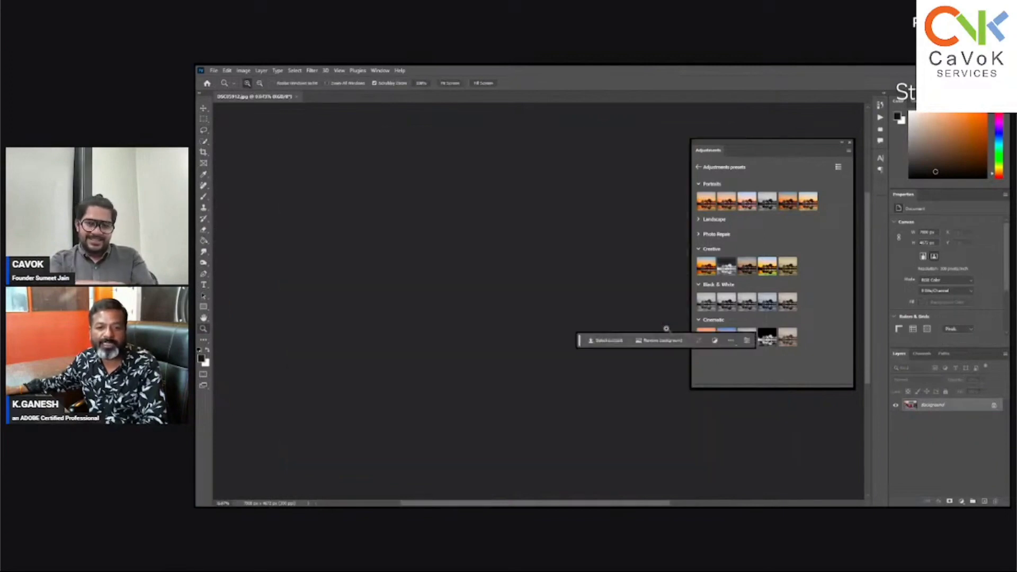
{"action": "key", "text": "Tab"}
{"action": "key", "text": "ctrl+0"}
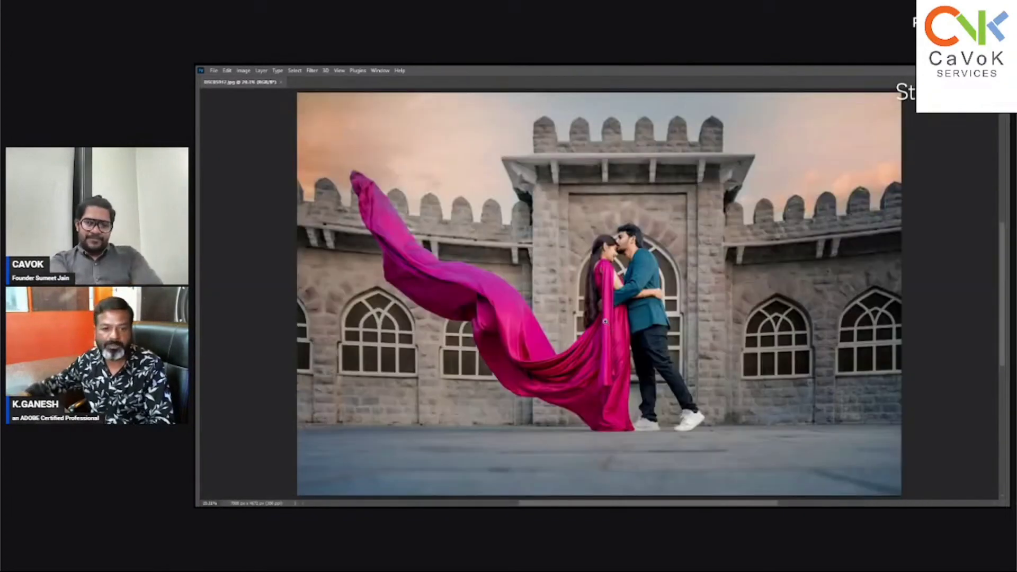
{"action": "key", "text": "Tab"}
- Draw a Pen tool path along the upper edge of the flowing magenta gown and discard it
{"action": "left_click", "coordinate": [204, 274]}
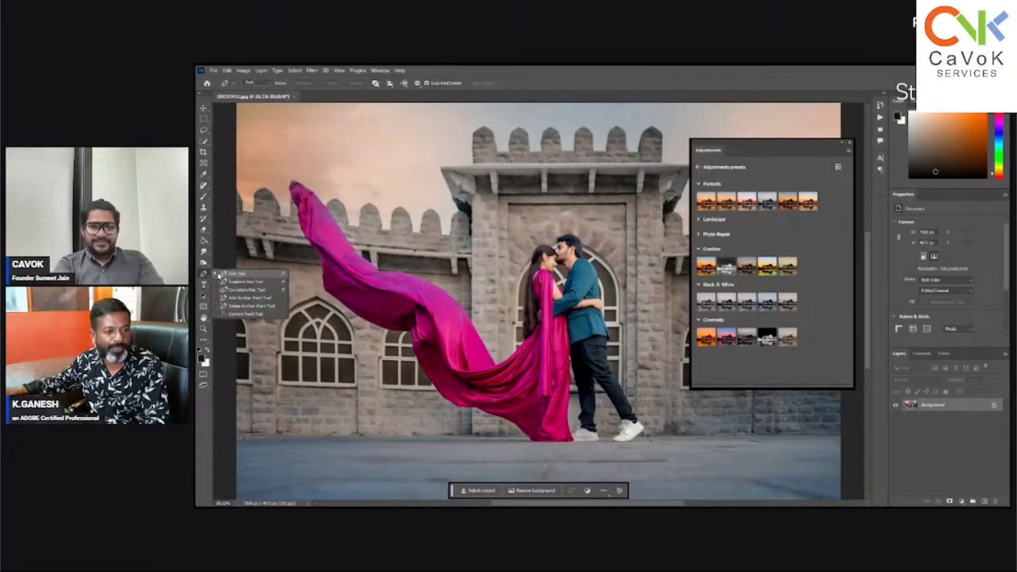
{"action": "left_click", "coordinate": [219, 274]}
{"action": "left_click", "coordinate": [419, 278]}
{"action": "left_click", "coordinate": [444, 294]}
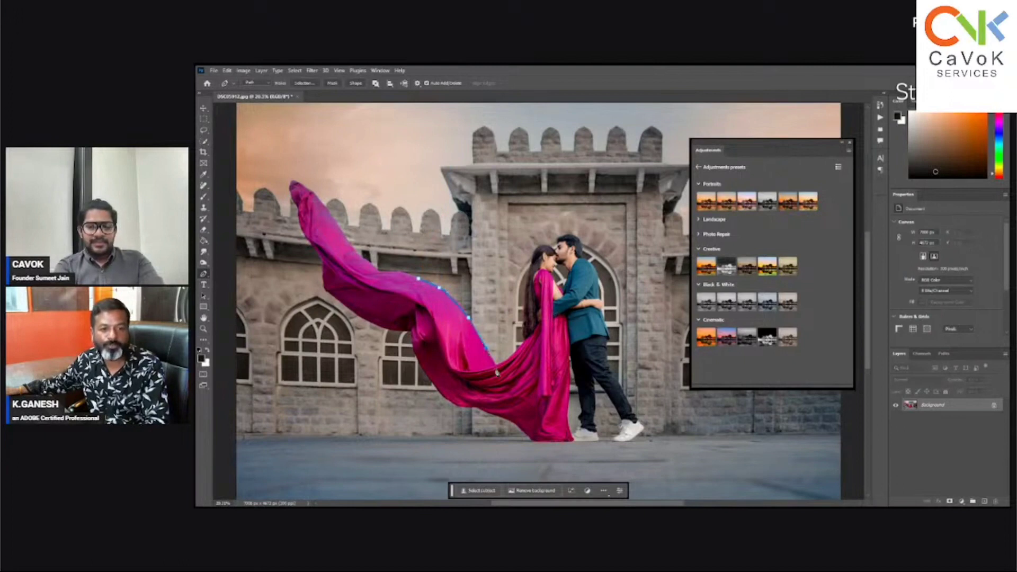
{"action": "key", "text": "Escape"}
- Trace the upper edge of the flowing magenta gown with a Curvature Pen Tool path
{"action": "left_click", "coordinate": [203, 274]}
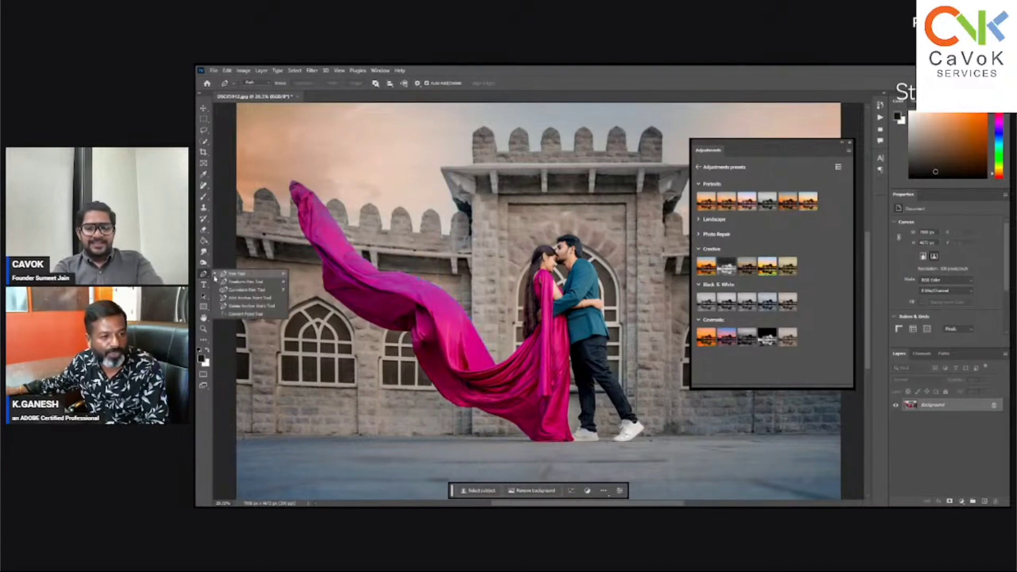
{"action": "left_click", "coordinate": [242, 290]}
{"action": "left_click", "coordinate": [417, 277]}
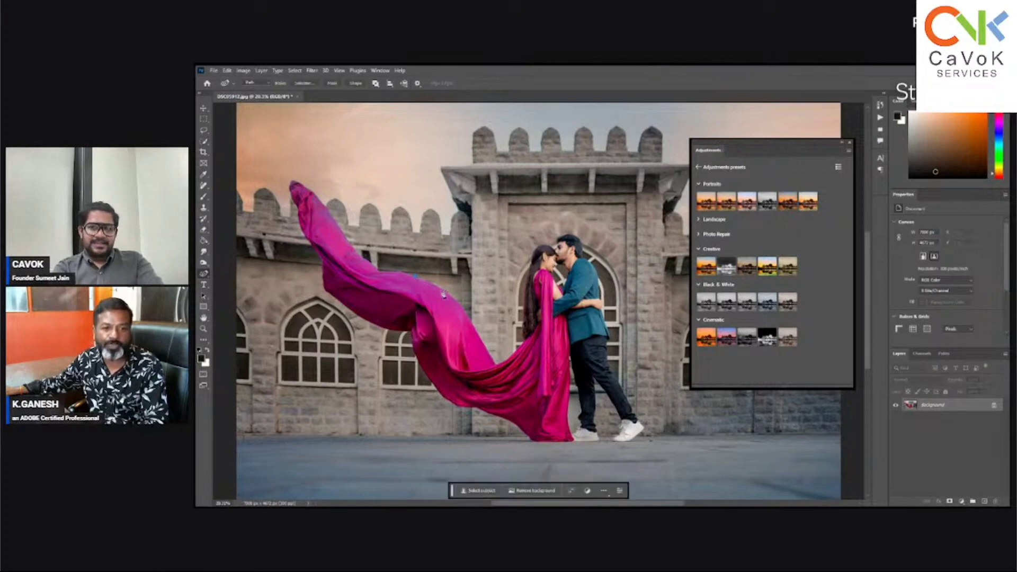
{"action": "left_click", "coordinate": [437, 286]}
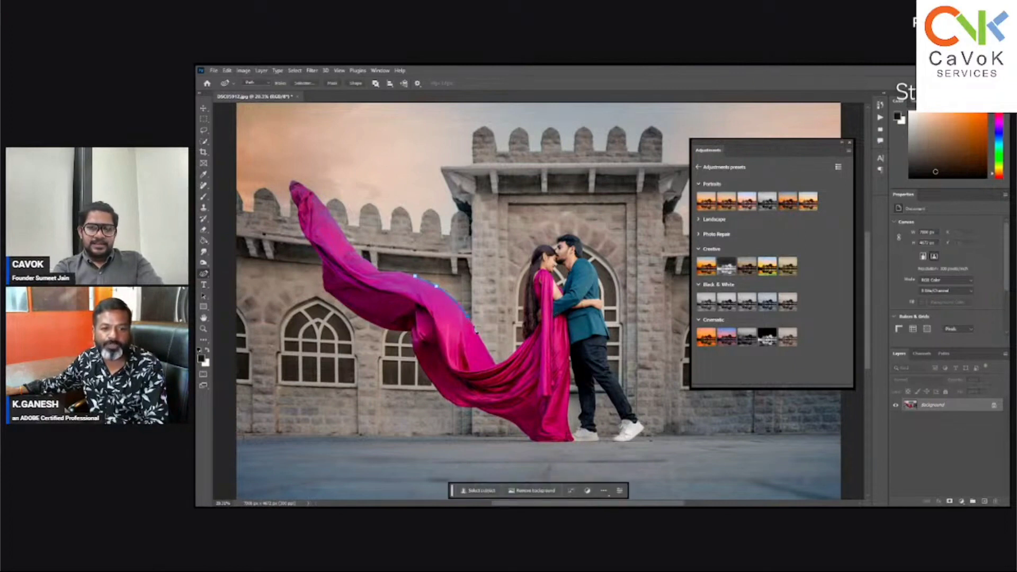
{"action": "left_click", "coordinate": [489, 352]}
{"action": "left_click", "coordinate": [496, 367]}
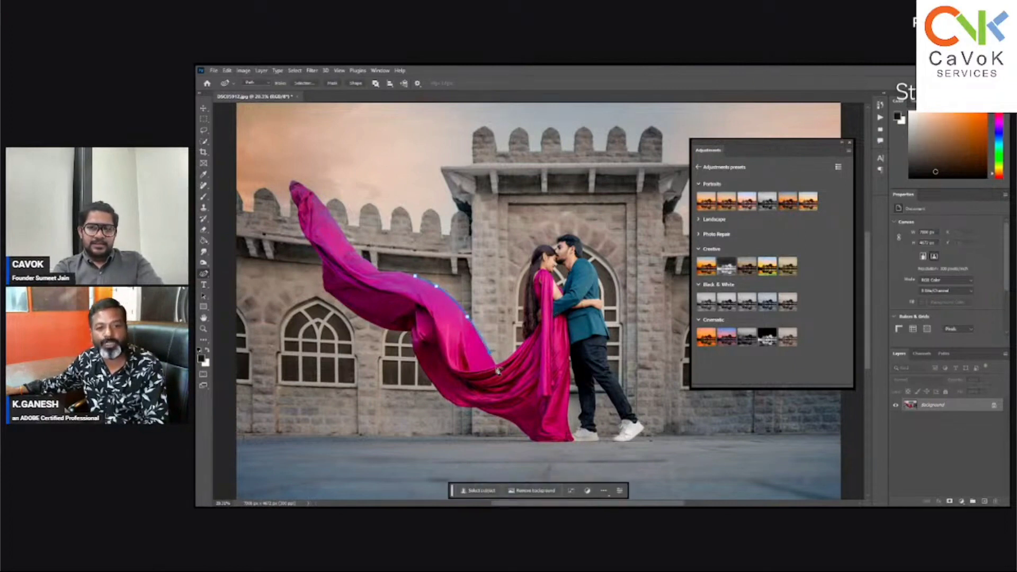